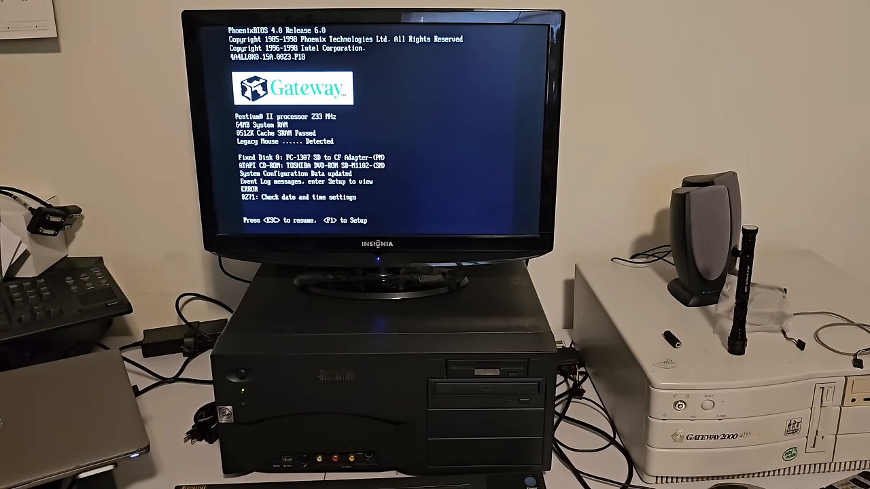
# Enter the Phoenix BIOS Setup Utility from the POST screen with F1.
pyautogui.press('F1')
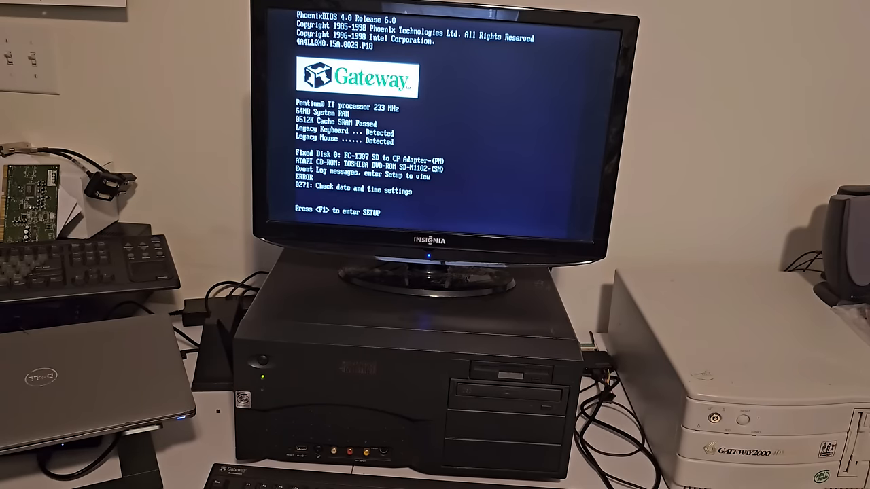
# Set the System Time to 16:17 on the Main tab and move down to System Date.
pyautogui.press('F1')
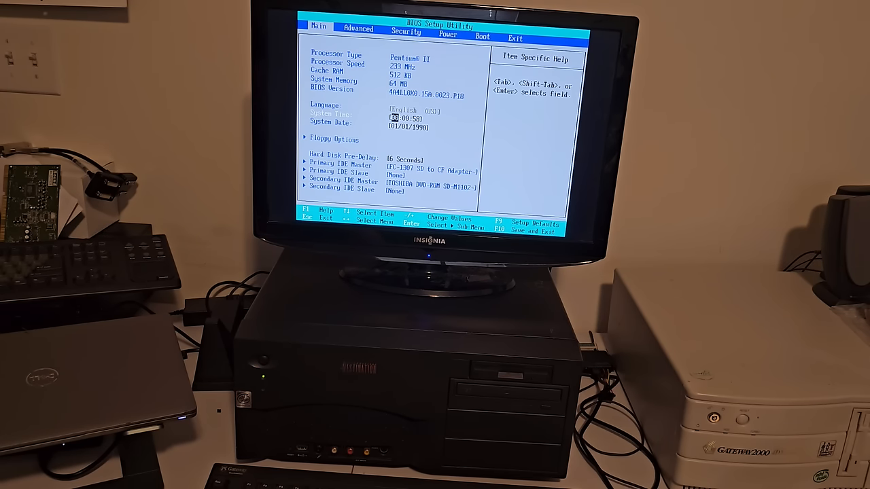
pyautogui.write('16:01')
pyautogui.press('Return')
pyautogui.write('17:06')
pyautogui.press('Return')
pyautogui.hotkey('shift', 'Tab')
pyautogui.press('Down')
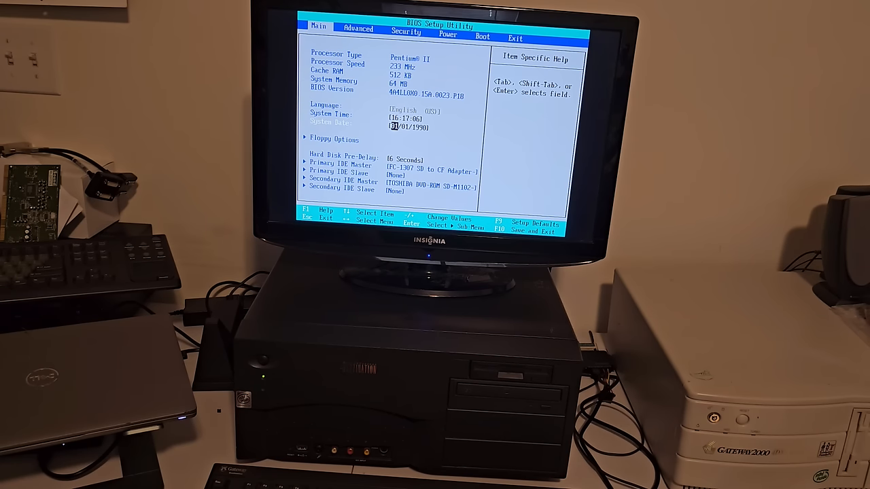
pyautogui.write('3')
# Set the System Date to 03/25/2024, committing the year 2024.
pyautogui.press('Tab')
pyautogui.write('5')
pyautogui.press('Left')
pyautogui.press('Right')
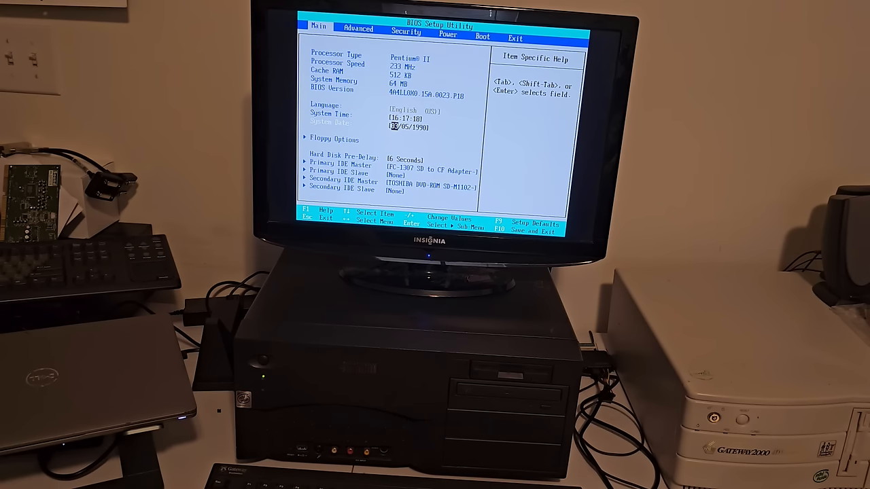
pyautogui.press('Right')
pyautogui.press('Left')
pyautogui.press('Tab')
pyautogui.press('Tab')
pyautogui.write('2024')
pyautogui.press('Return')
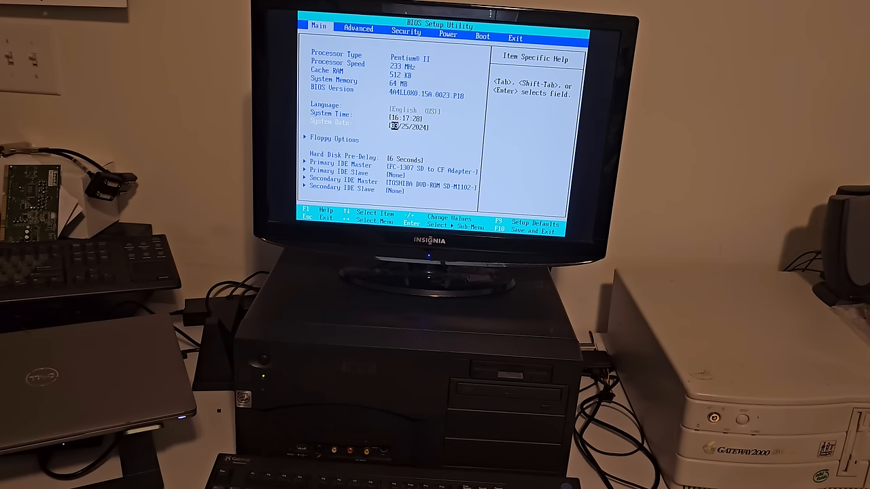
# Review the Main drive settings and set Plug & Play O/S to Yes on the Advanced tab.
pyautogui.press('Down')
pyautogui.press('Down')
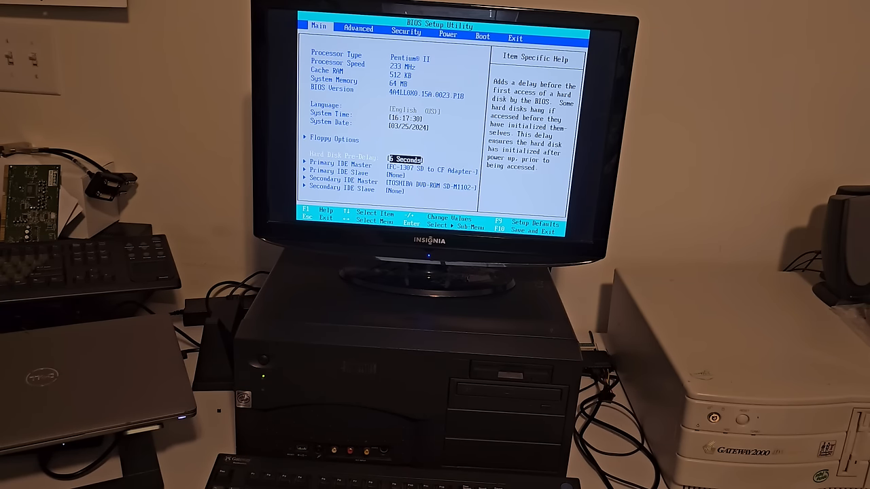
pyautogui.press('Down')
pyautogui.press('Down')
pyautogui.press('Down')
pyautogui.press('Down')
pyautogui.press('Right')
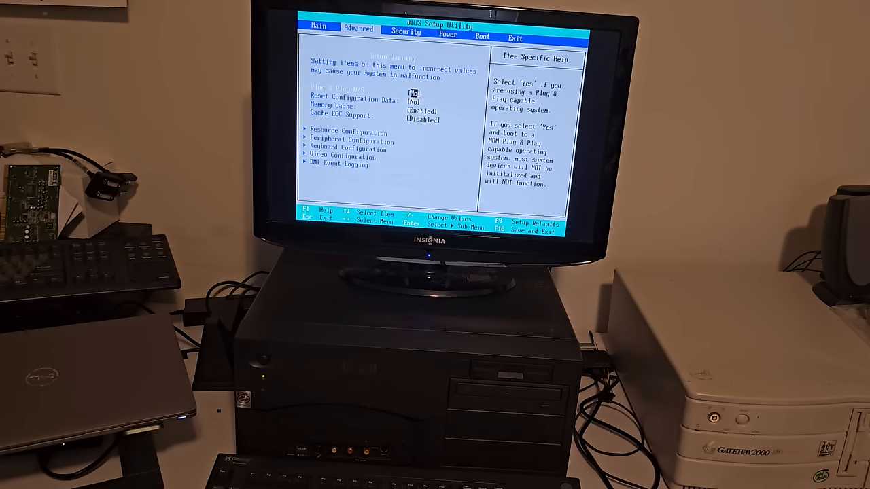
pyautogui.press('Return')
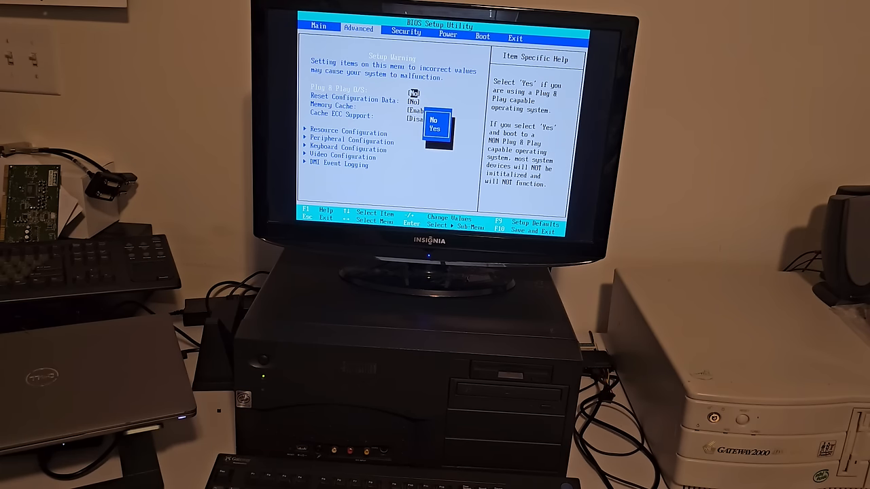
pyautogui.press('Down')
pyautogui.press('Return')
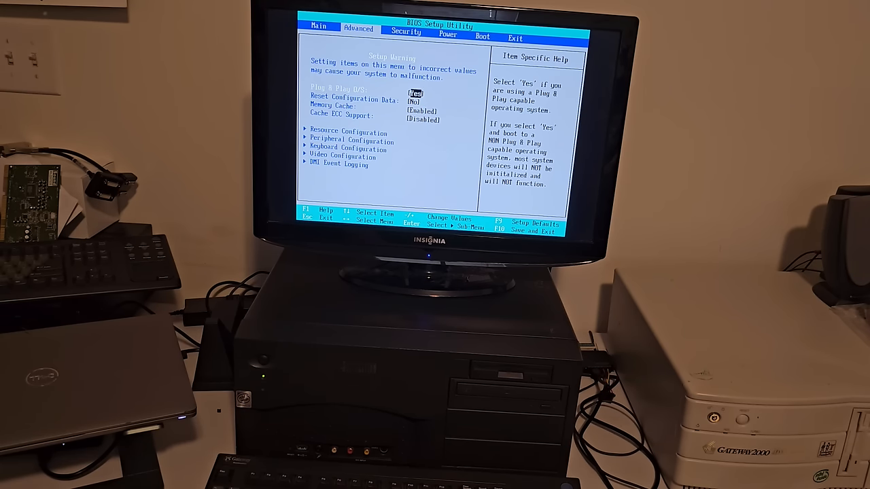
# Inspect Resource Configuration and memory reservation, leaving Legacy USB Support disabled.
pyautogui.press('Down')
pyautogui.press('Down')
pyautogui.press('Down')
pyautogui.press('Down')
pyautogui.press('Return')
pyautogui.press('Return')
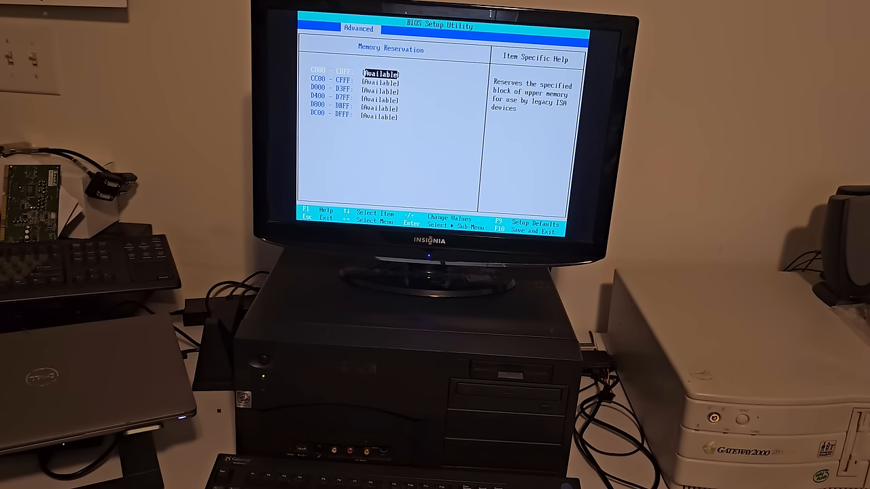
pyautogui.press('Escape')
pyautogui.press('Escape')
pyautogui.press('Down')
pyautogui.press('Return')
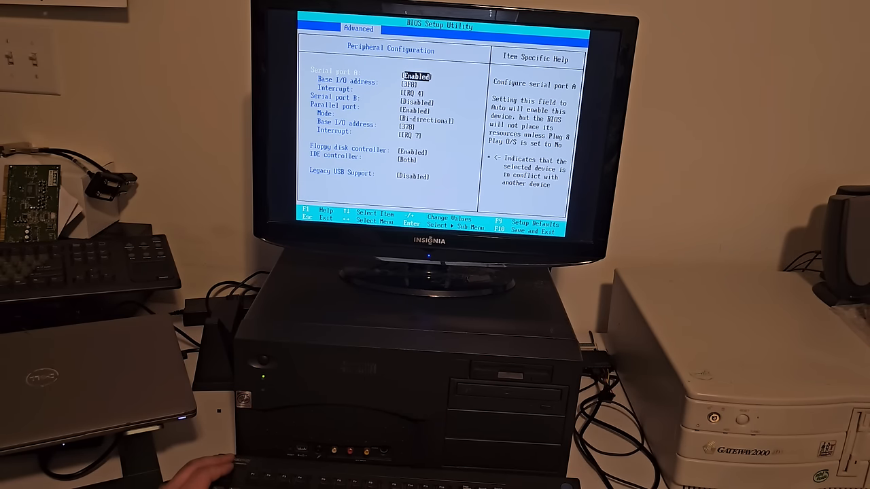
pyautogui.press('Down')
pyautogui.press('Down')
pyautogui.press('Down')
pyautogui.press('Down')
pyautogui.press('Return')
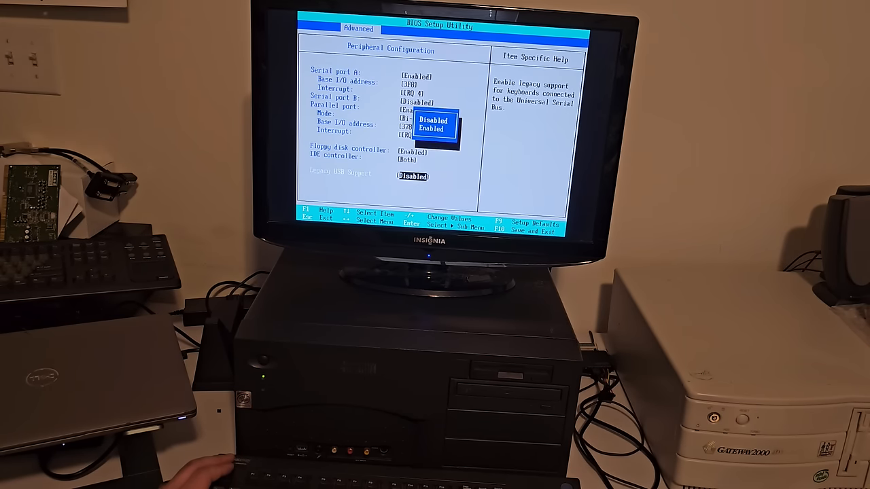
pyautogui.press('Escape')
pyautogui.press('Escape')
pyautogui.press('Down')
# Browse the keyboard, video configuration and DMI event logging sub-menus without changes.
pyautogui.press('Return')
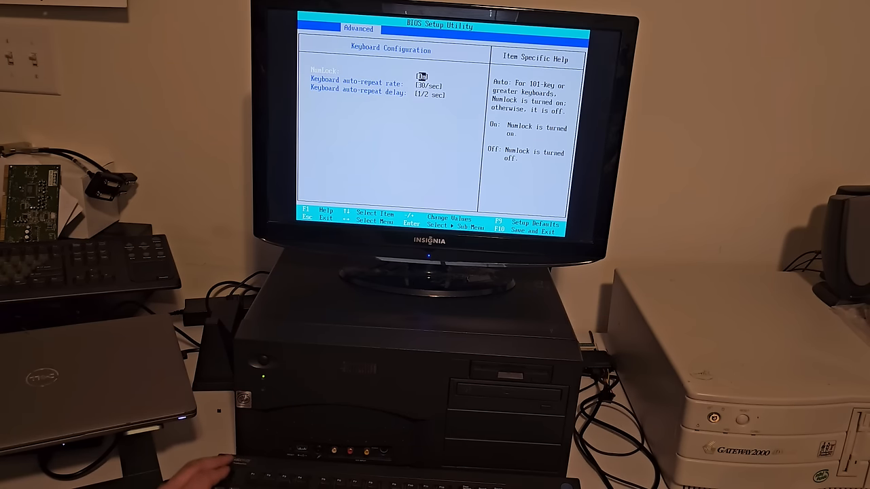
pyautogui.press('Escape')
pyautogui.press('Down')
pyautogui.press('Return')
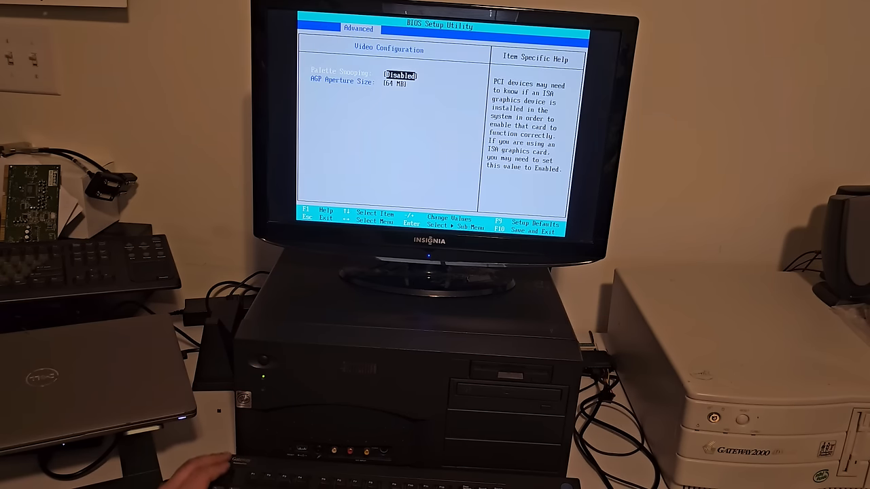
pyautogui.press('Escape')
pyautogui.press('Down')
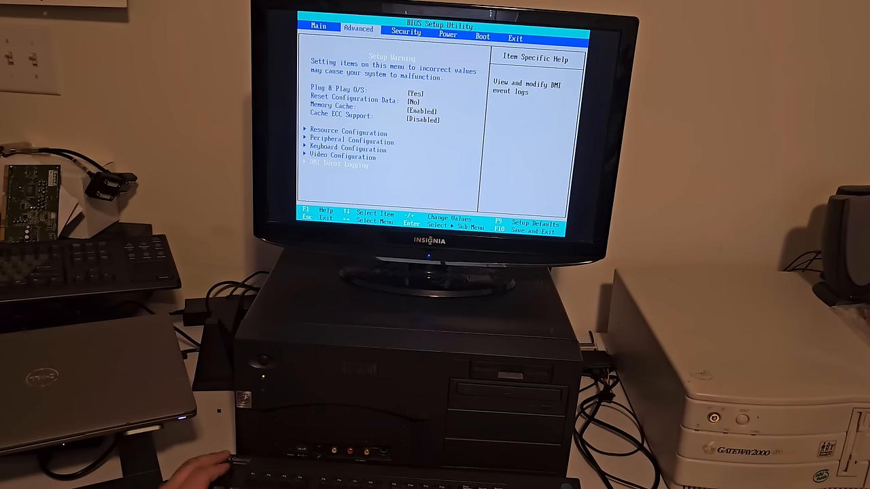
pyautogui.press('Return')
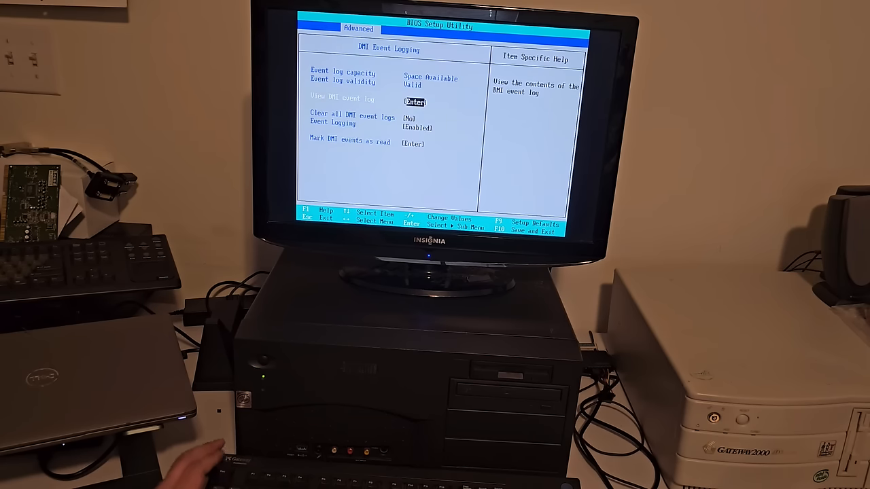
pyautogui.press('Escape')
# Page through Security, Power and Boot tabs back to Main and Advanced, reviewing entries.
pyautogui.press('Right')
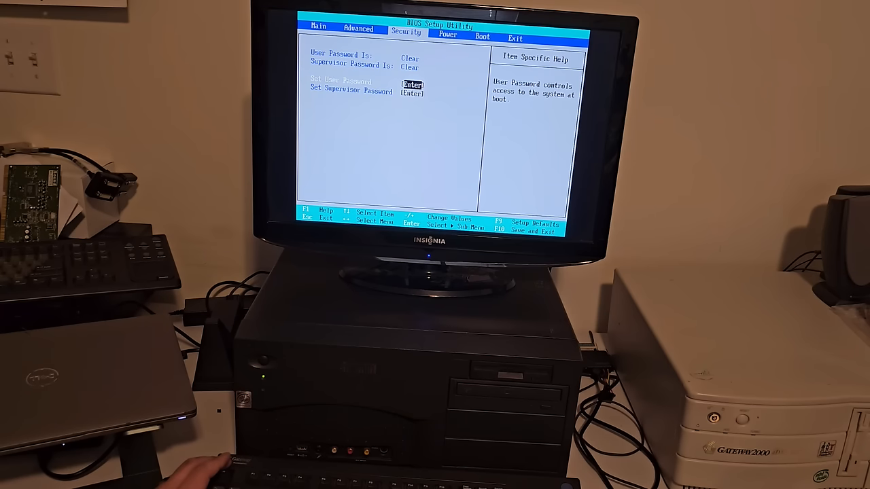
pyautogui.press('Right')
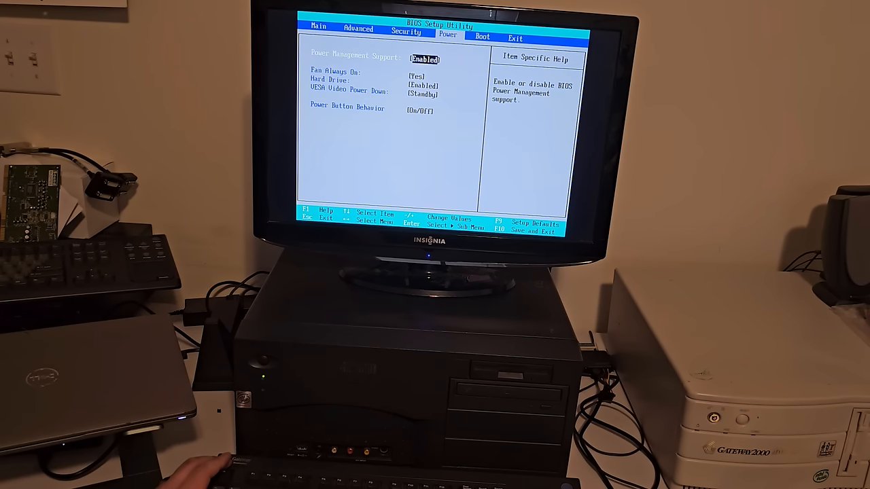
pyautogui.press('Right')
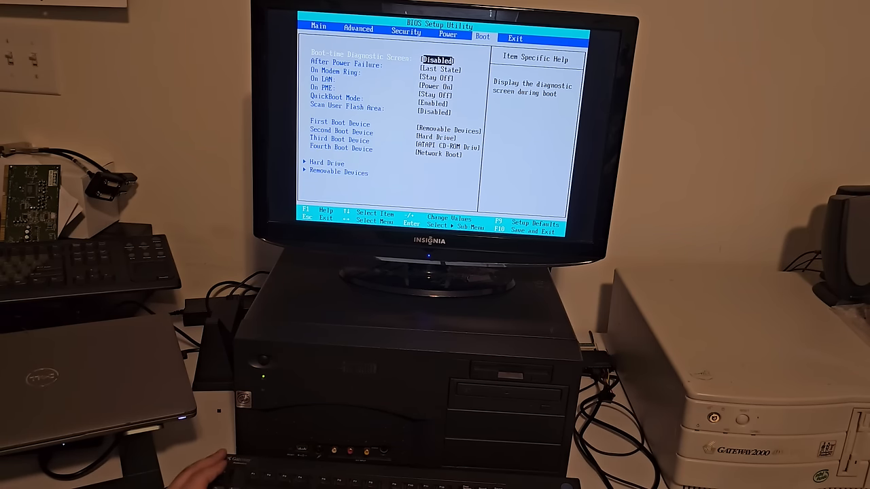
pyautogui.press('Right')
pyautogui.press('Right')
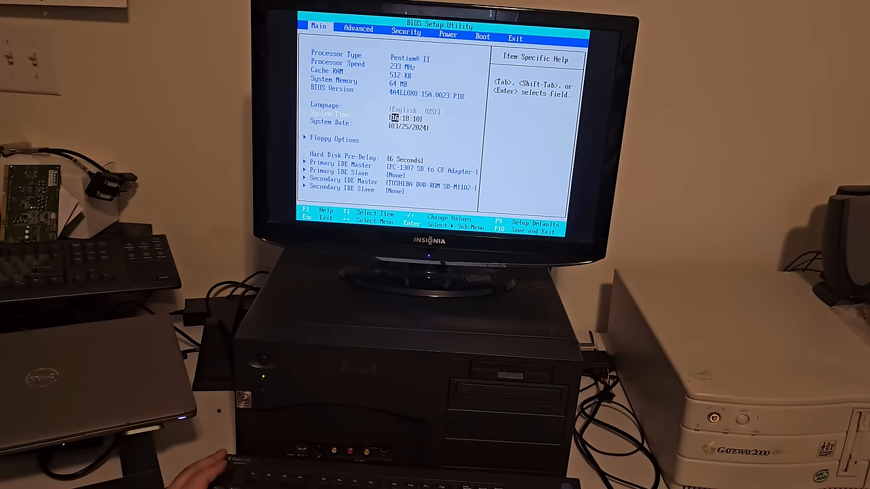
pyautogui.press('Down')
pyautogui.press('Down')
pyautogui.press('Down')
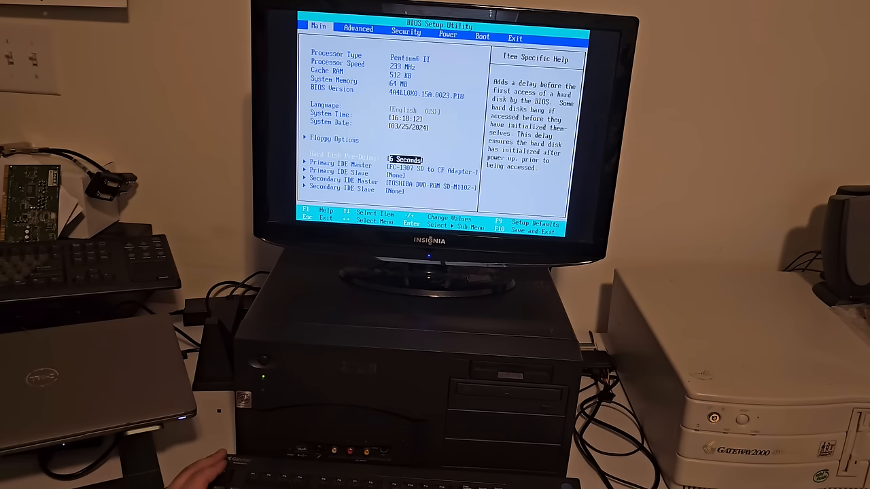
pyautogui.press('Up')
pyautogui.press('Down')
pyautogui.press('Down')
pyautogui.press('Up')
pyautogui.press('Up')
pyautogui.press('Up')
pyautogui.press('Right')
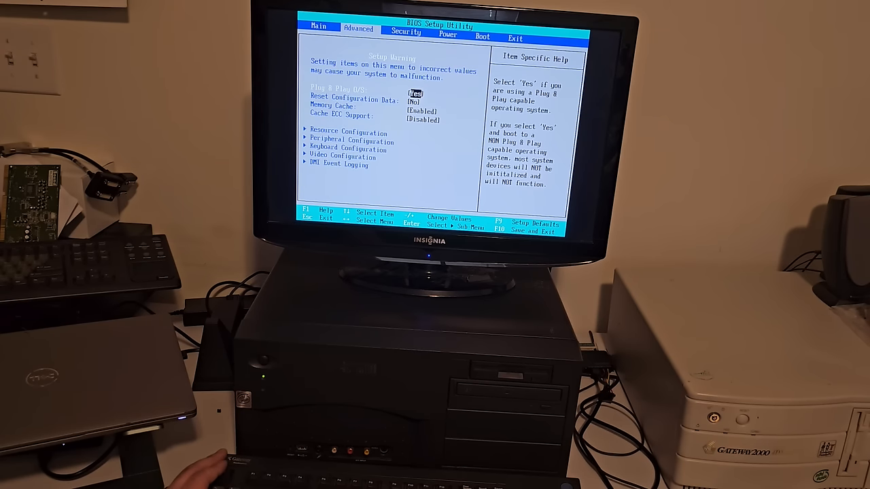
pyautogui.press('Down')
pyautogui.press('Down')
pyautogui.press('Down')
pyautogui.press('Down')
pyautogui.press('Down')
pyautogui.press('Down')
# Review Power settings and the Boot tab's removable devices boot order.
pyautogui.press('Right')
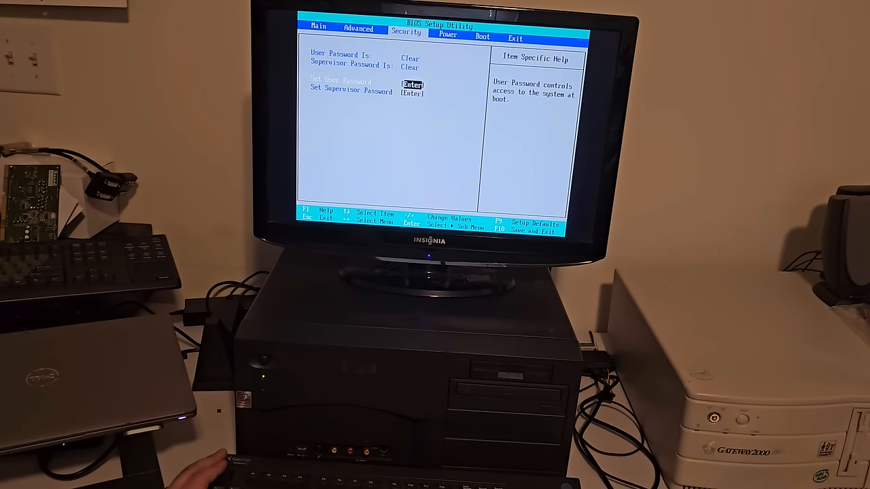
pyautogui.press('Right')
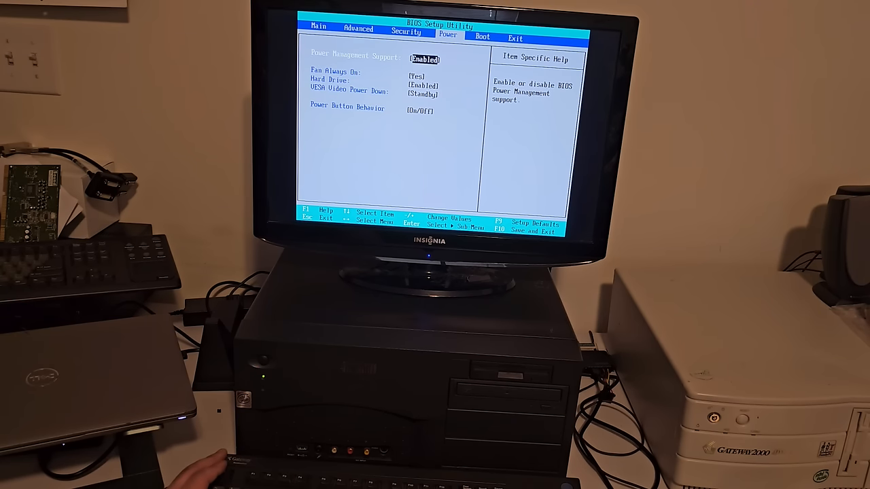
pyautogui.press('Right')
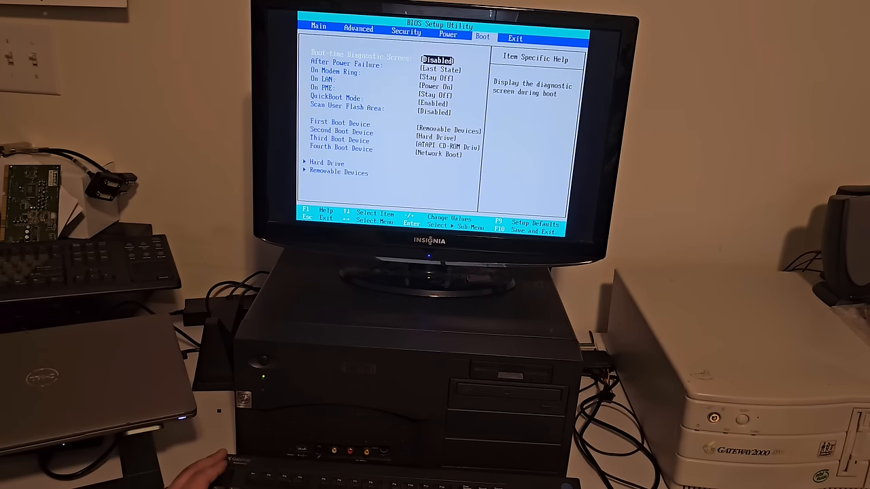
pyautogui.press('Down')
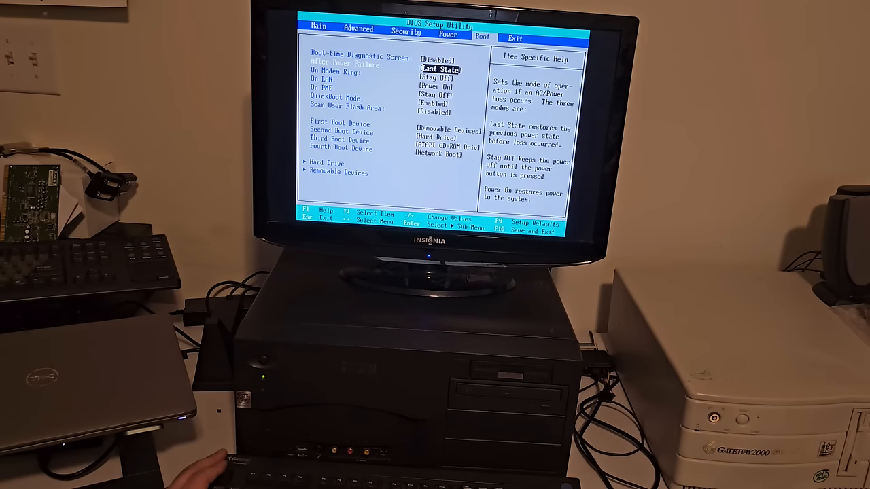
pyautogui.press('Down')
pyautogui.press('Down')
pyautogui.press('Down')
pyautogui.press('Down')
pyautogui.press('Down')
pyautogui.press('Down')
pyautogui.press('Down')
pyautogui.press('Down')
pyautogui.press('Down')
pyautogui.press('Down')
pyautogui.press('Down')
pyautogui.press('Return')
pyautogui.press('Escape')
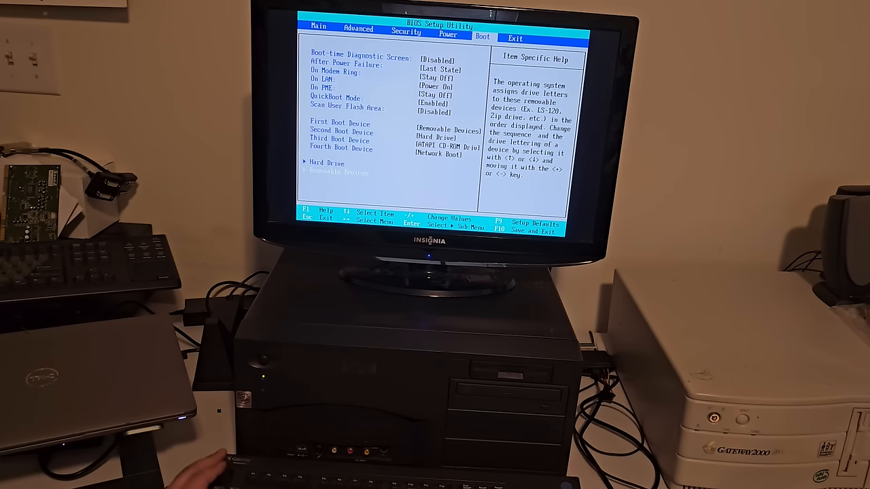
pyautogui.press('Right')
pyautogui.press('Right')
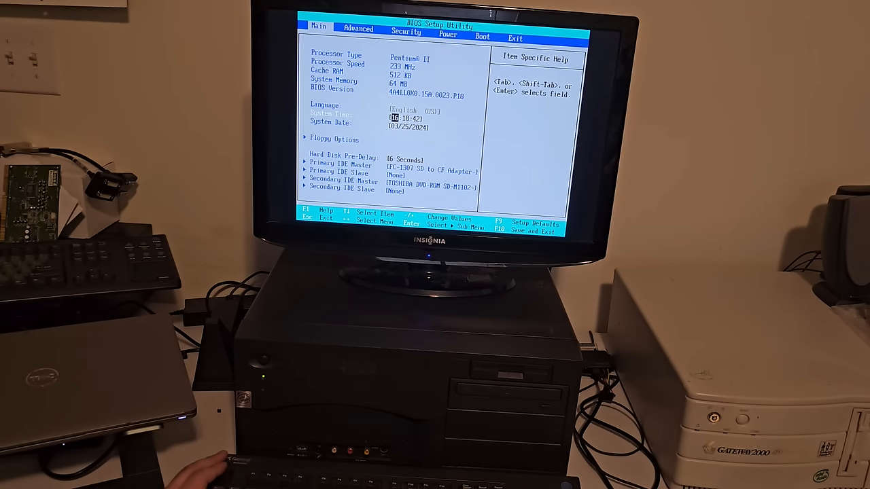
# Cycle once more through Advanced, Power and Boot, ending on the Power tab.
pyautogui.press('Right')
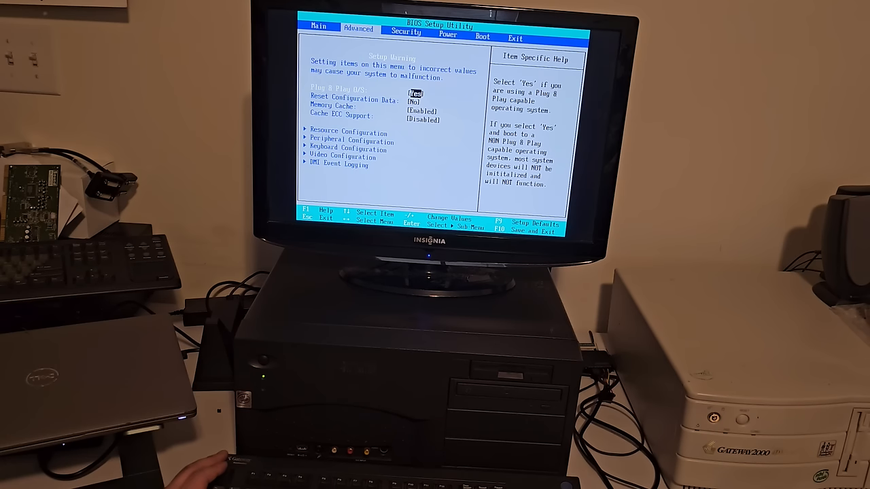
pyautogui.press('Right')
pyautogui.press('Right')
pyautogui.press('Right')
pyautogui.press('Left')
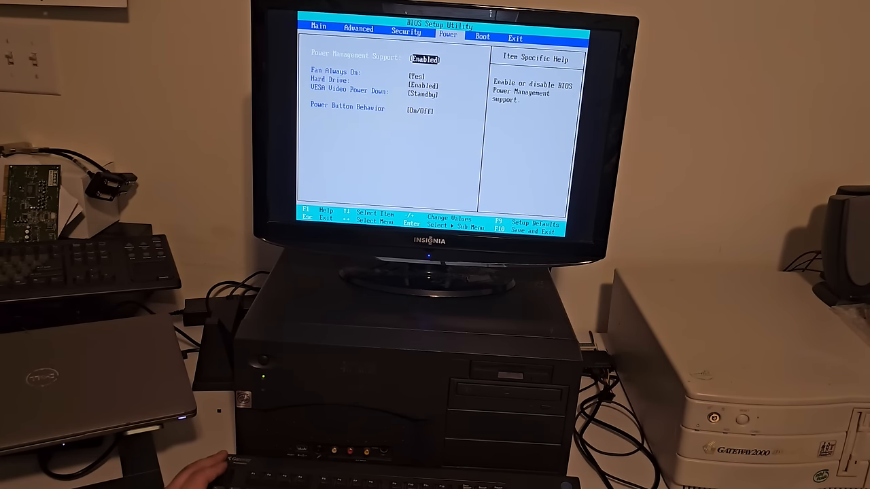
pyautogui.press('Right')
pyautogui.press('Right')
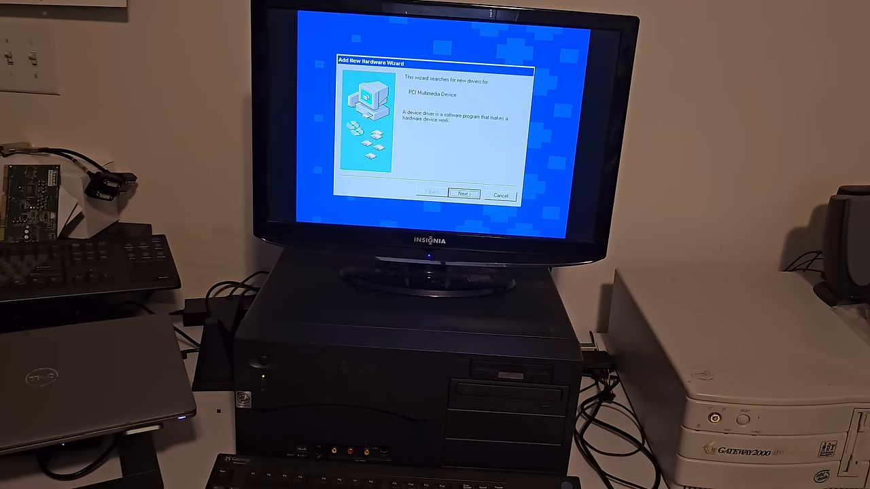
# Step through the PCI Multimedia Device wizard and finish without installing a driver.
pyautogui.click(463, 195)
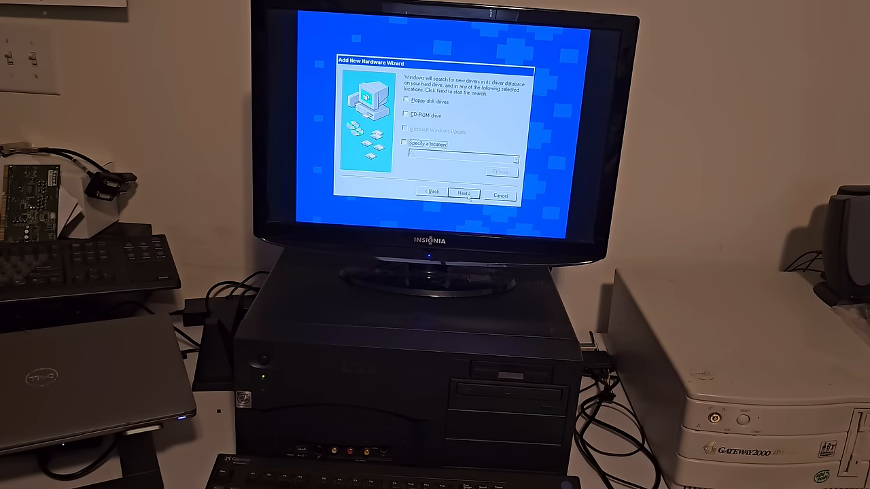
pyautogui.click(469, 196)
pyautogui.click(465, 194)
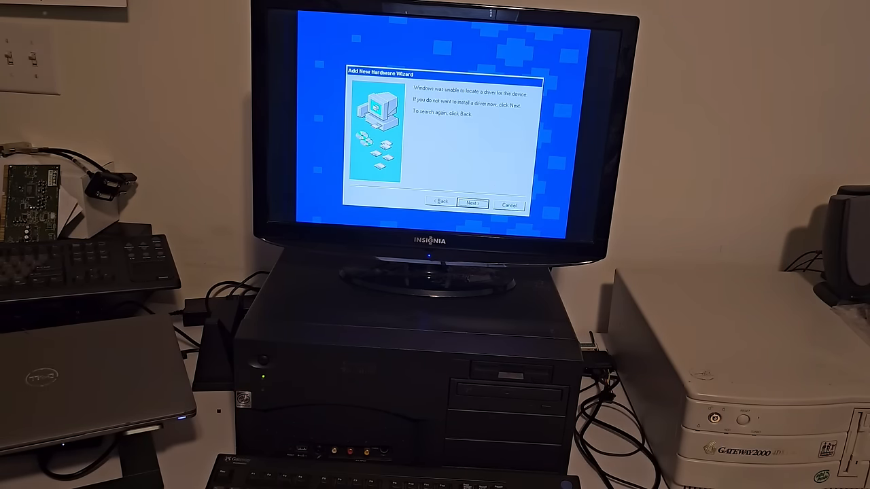
pyautogui.click(471, 204)
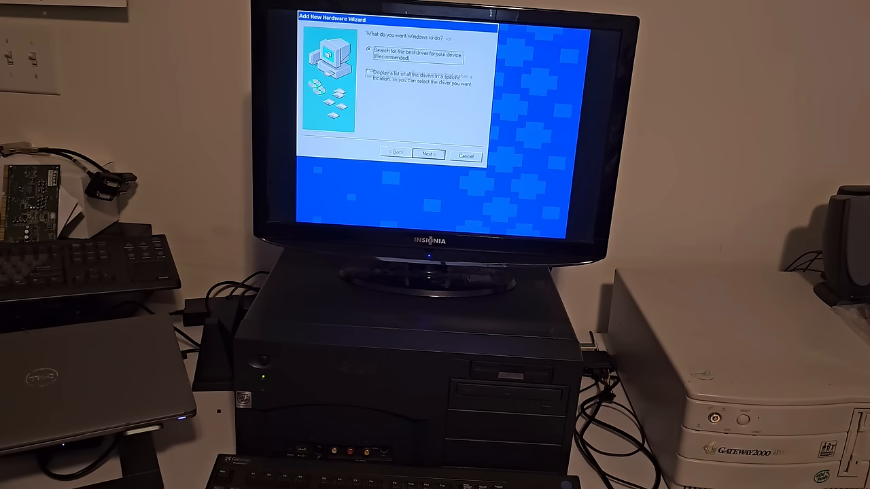
# Install the Standard PCI Graphics Adapter (VGA) driver and decline restarting now.
pyautogui.click(433, 156)
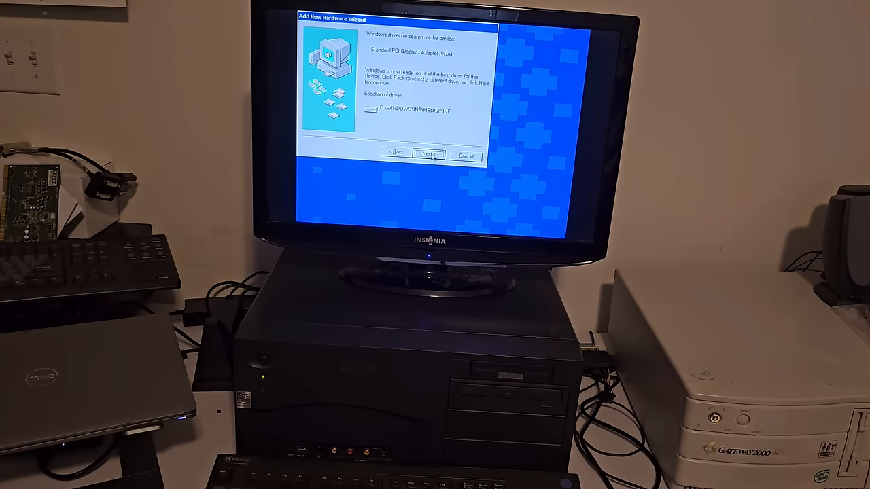
pyautogui.click(433, 155)
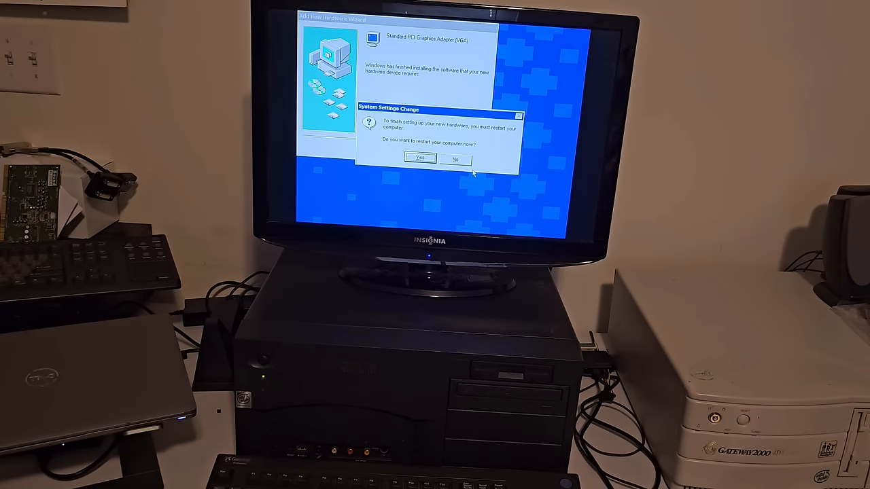
pyautogui.click(466, 159)
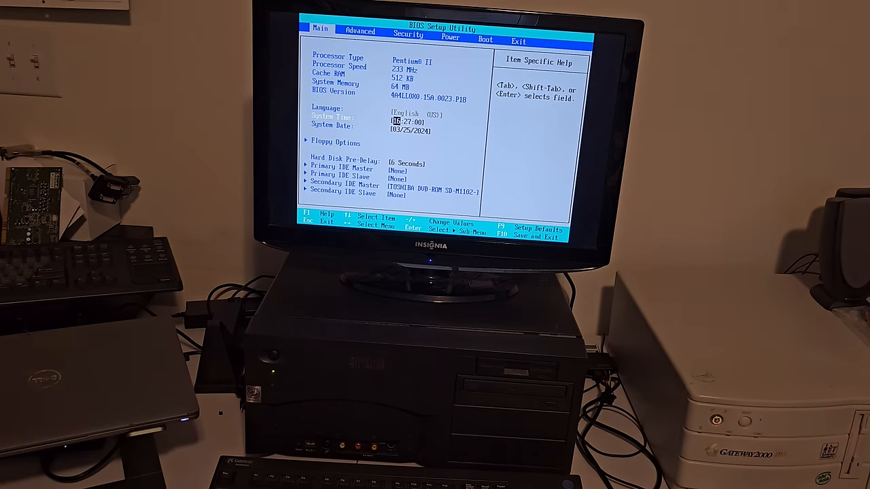
# Open the Primary IDE Master sub-menu, currently Auto with no drive detected.
pyautogui.press('Down')
pyautogui.press('Down')
pyautogui.press('Down')
pyautogui.press('Return')
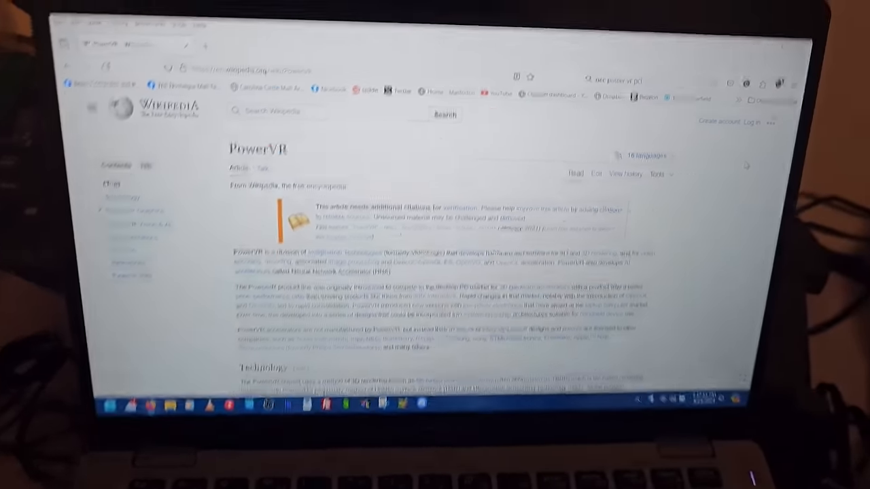
pyautogui.scroll(-2, 831, 167)
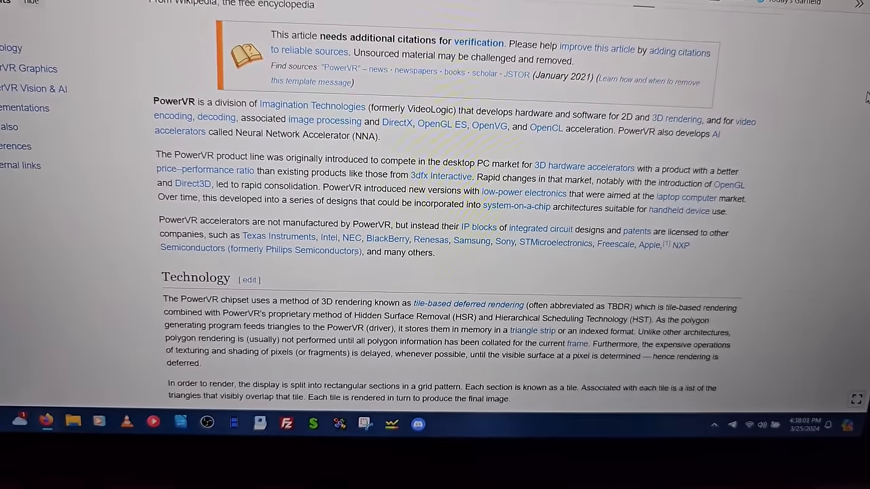
pyautogui.scroll(-1, 866, 97)
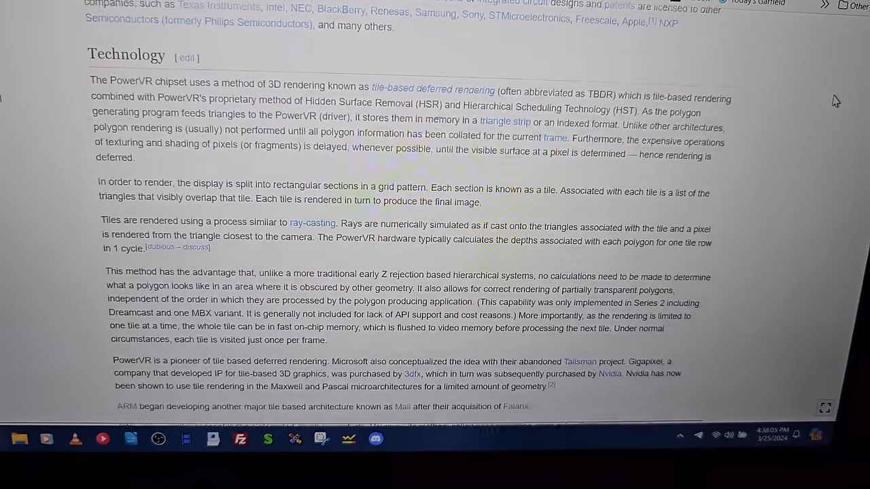
pyautogui.scroll(-1, 842, 93)
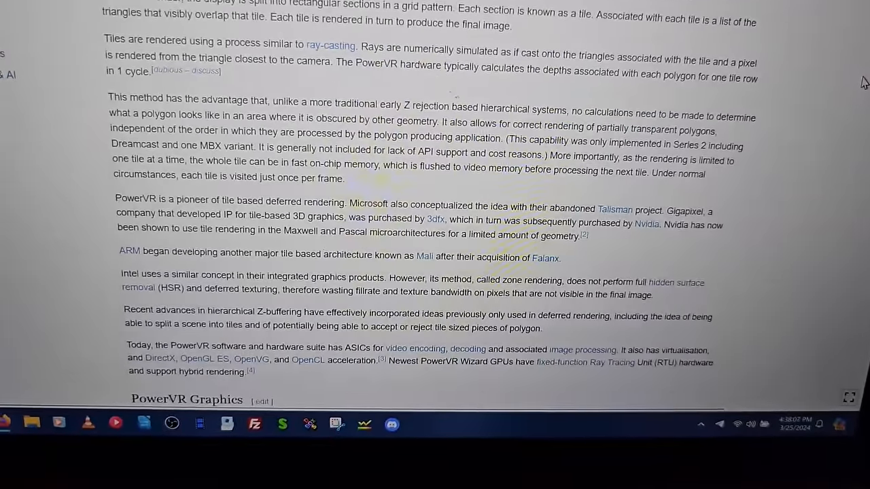
pyautogui.scroll(-2, 864, 75)
pyautogui.scroll(-4, 864, 75)
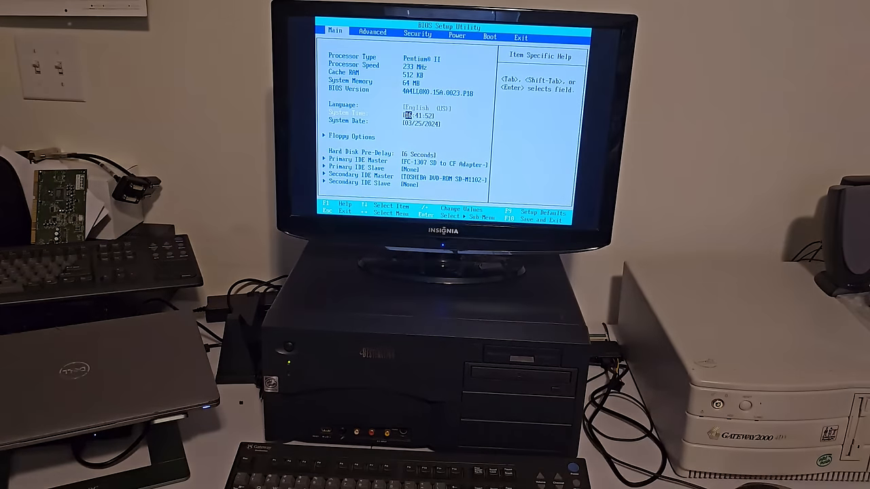
# On the Boot tab, move the CD-ROM to fourth and swap Hard Drive with Network Boot.
pyautogui.press('Right')
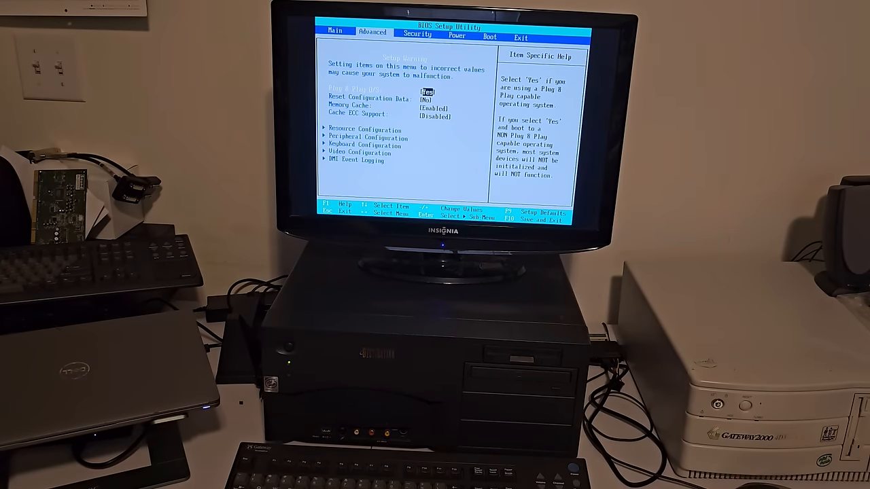
pyautogui.press('Right')
pyautogui.press('Right')
pyautogui.press('Right')
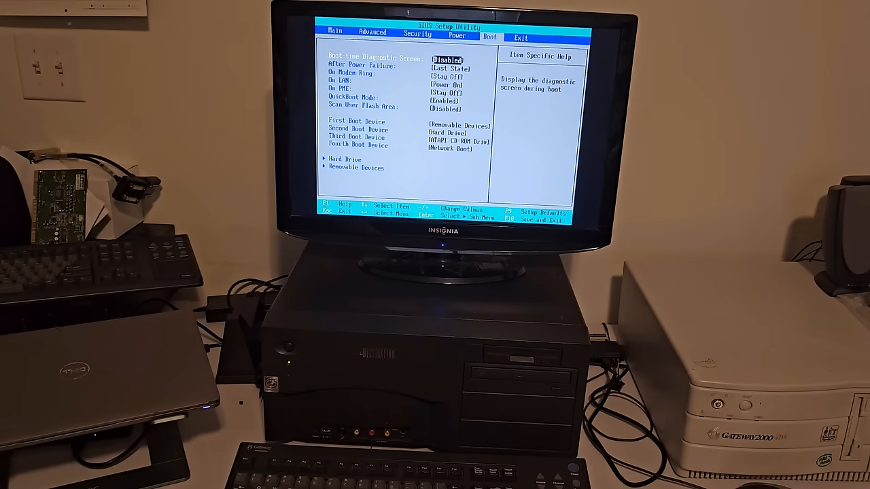
pyautogui.press('Down')
pyautogui.press('Down')
pyautogui.press('Down')
pyautogui.press('Down')
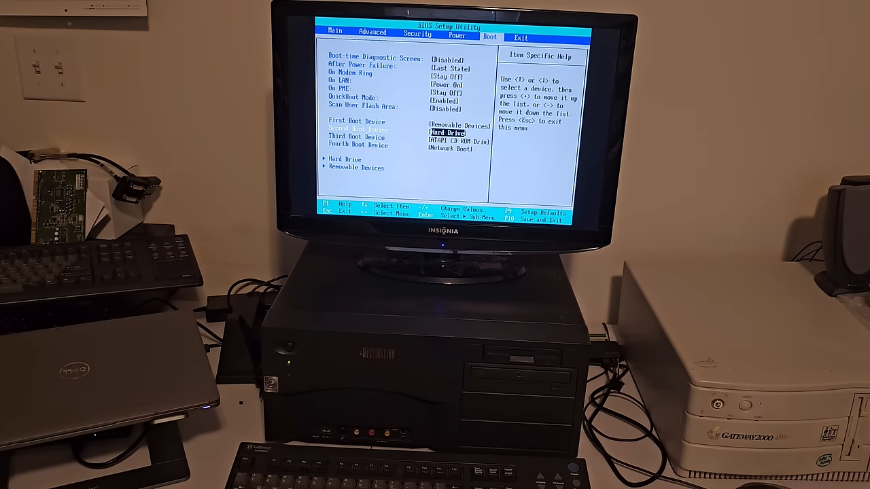
pyautogui.press('Down')
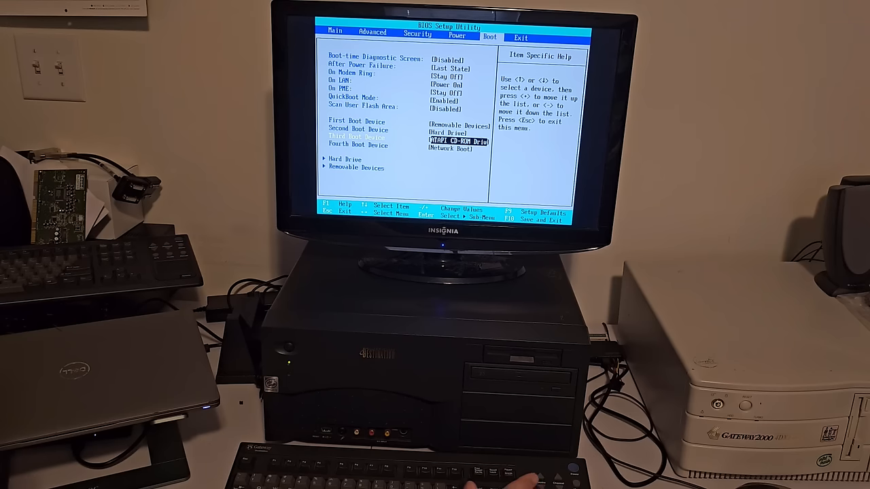
pyautogui.press('-')
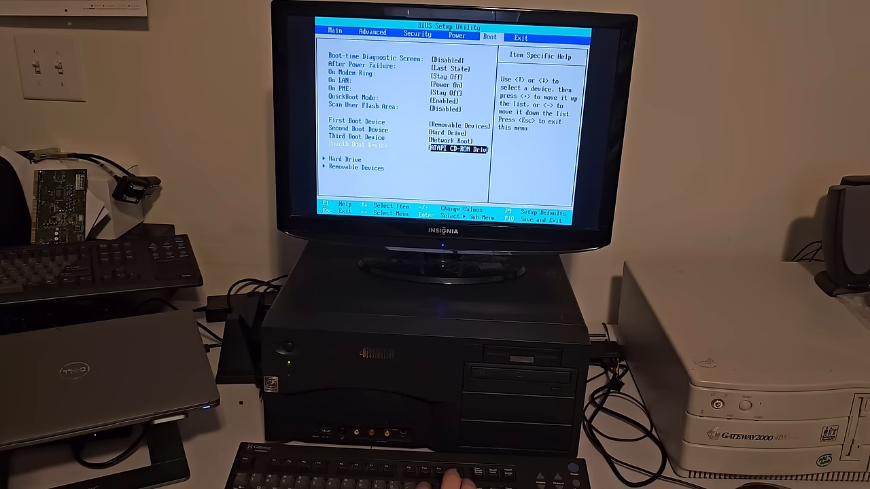
pyautogui.press('Up')
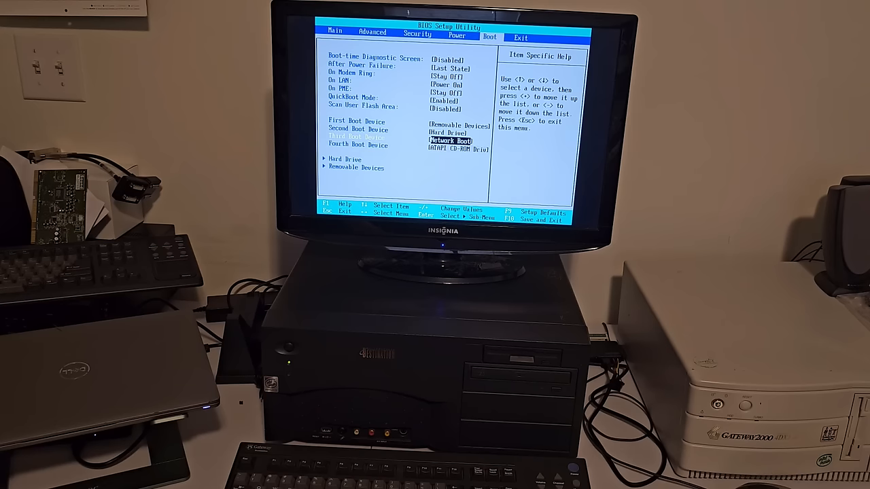
pyautogui.press('Up')
pyautogui.press('-')
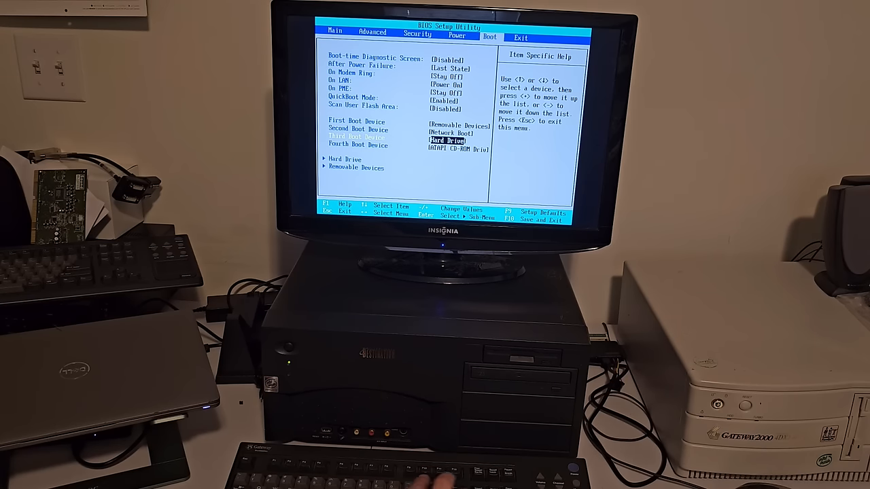
# Reshuffle Network Boot and Hard Drive between second and third boot device.
pyautogui.press('Right')
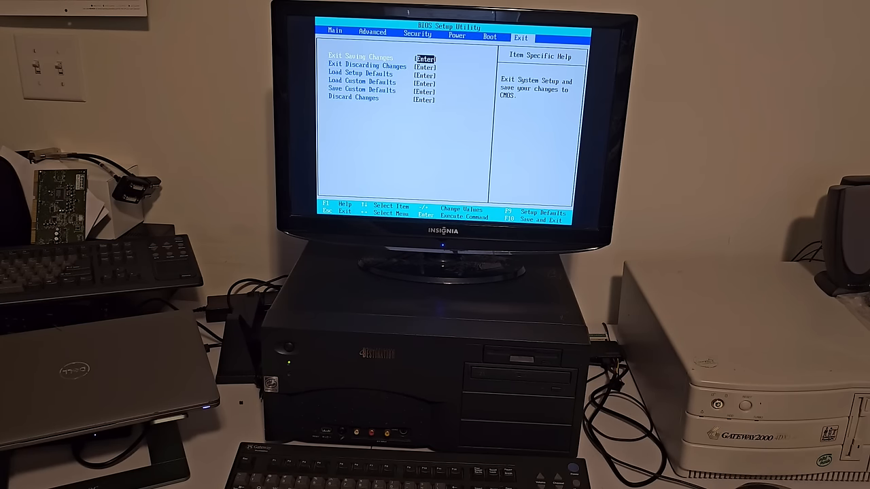
pyautogui.press('Left')
pyautogui.press('Down')
pyautogui.press('Down')
pyautogui.press('Down')
pyautogui.press('Down')
pyautogui.press('Down')
pyautogui.press('Down')
pyautogui.press('Down')
pyautogui.press('Down')
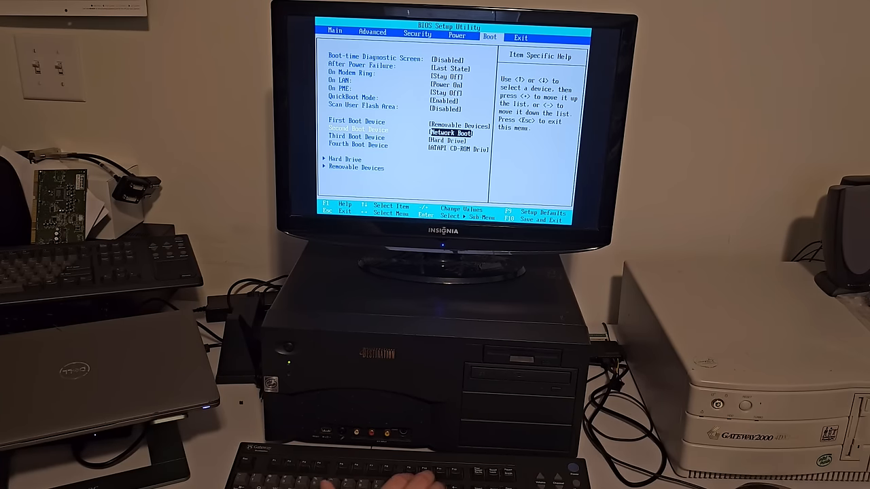
pyautogui.press('-')
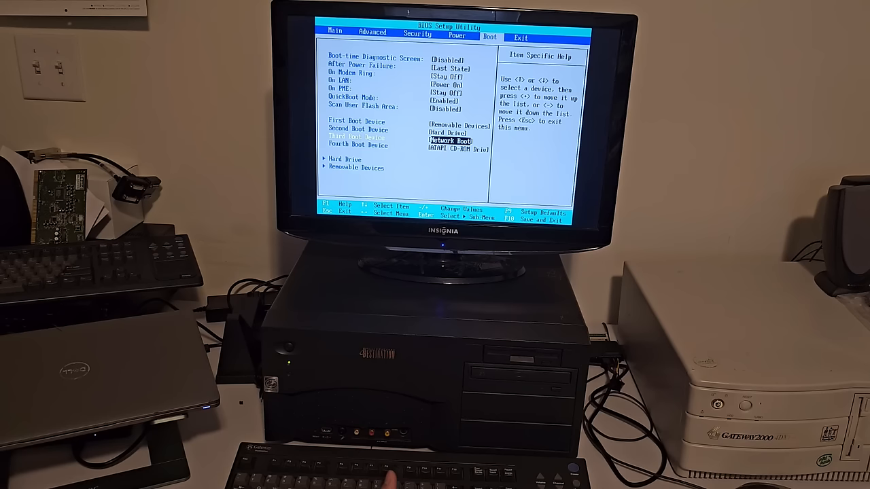
pyautogui.press('Up')
pyautogui.press('-')
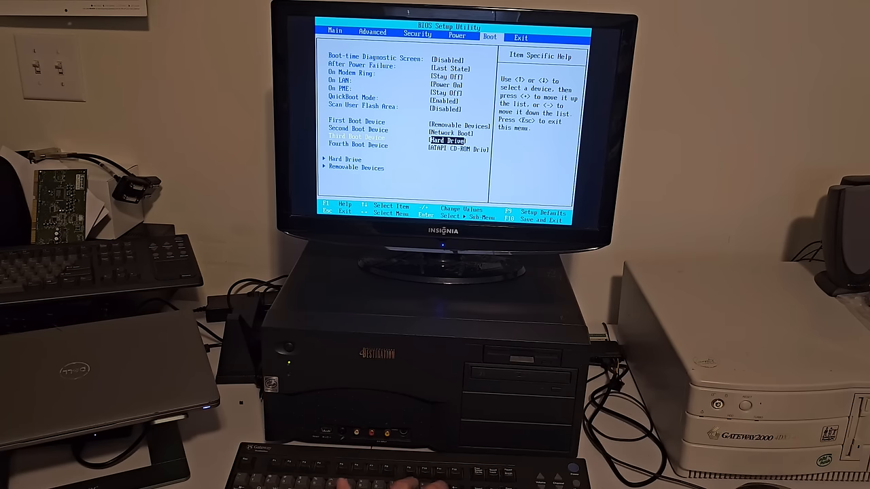
pyautogui.press('Up')
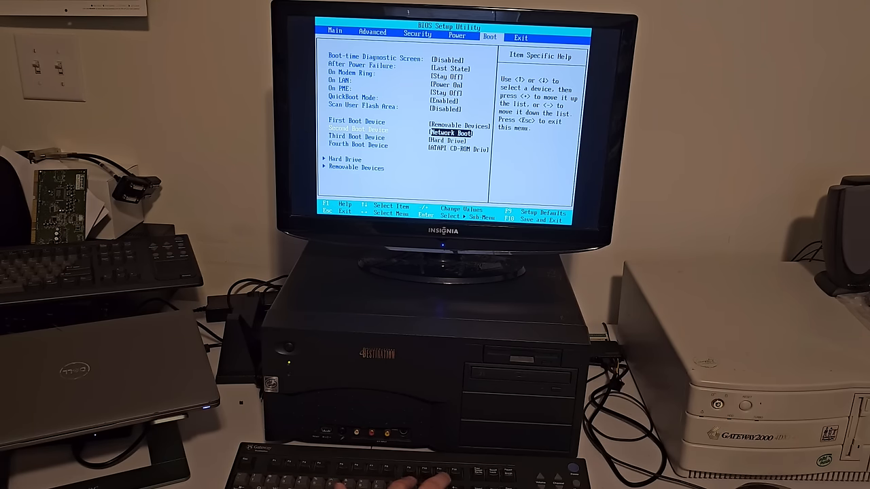
pyautogui.press('-')
pyautogui.press('Up')
pyautogui.press('-')
pyautogui.press('Down')
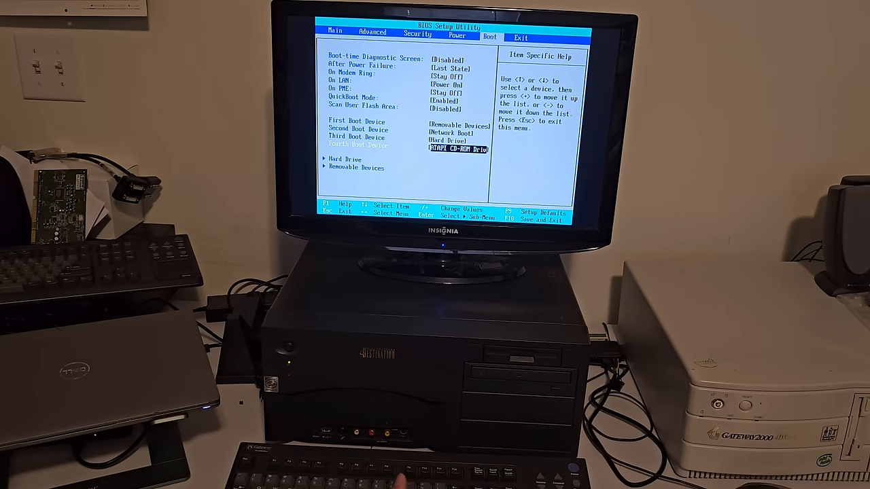
# Load BIOS defaults with F9, move ATAPI CD-ROM to second boot device, and go to Exit.
pyautogui.press('F9')
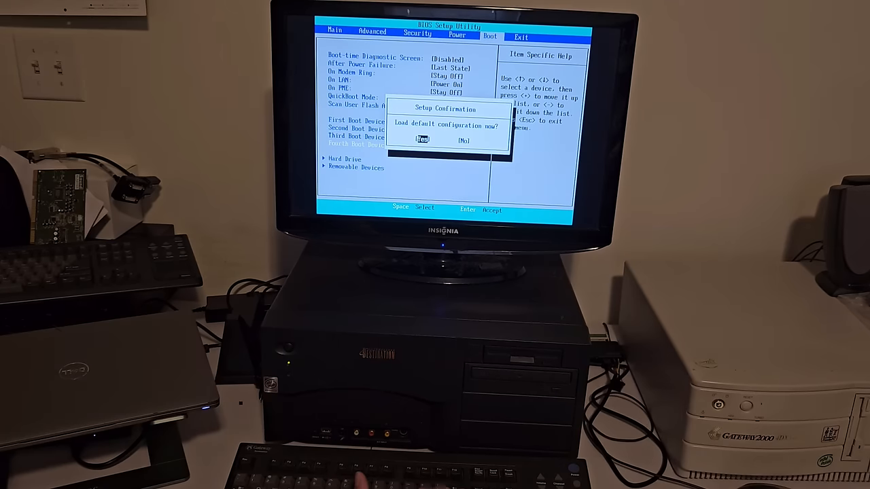
pyautogui.press('Return')
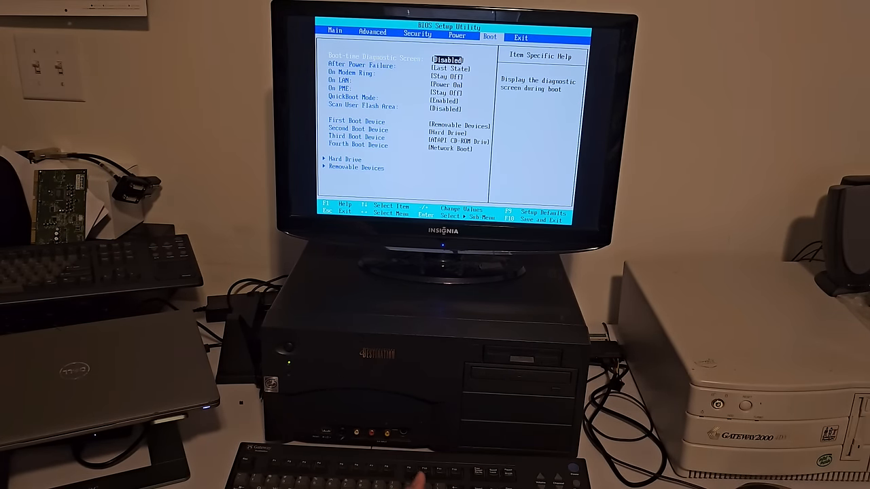
pyautogui.press('Down')
pyautogui.press('Down')
pyautogui.press('Down')
pyautogui.press('Down')
pyautogui.press('Down')
pyautogui.press('Down')
pyautogui.press('Down')
pyautogui.press('Down')
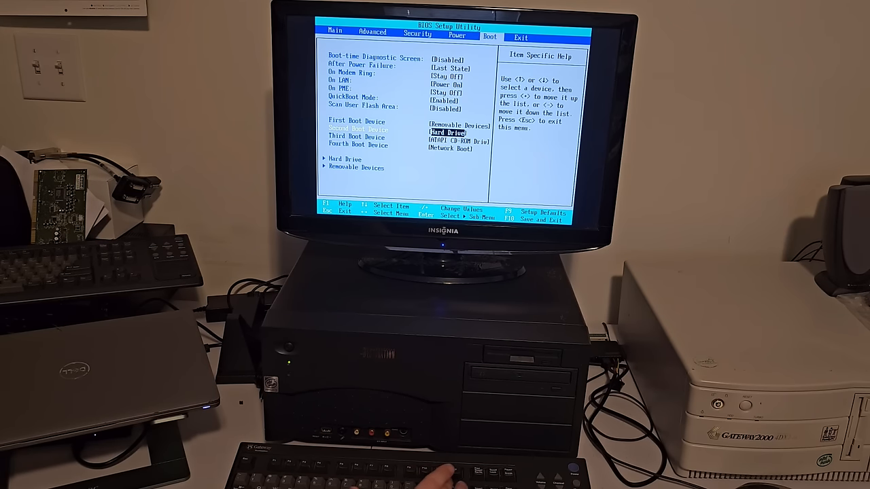
pyautogui.press('-')
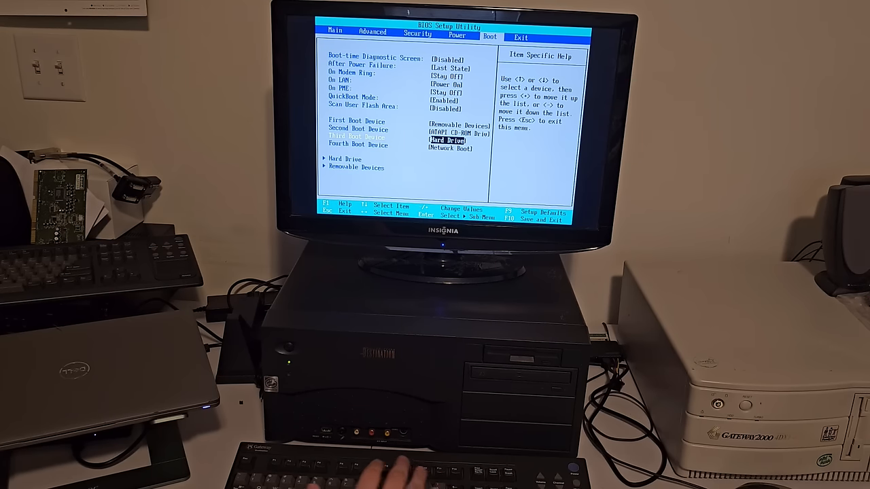
pyautogui.press('Right')
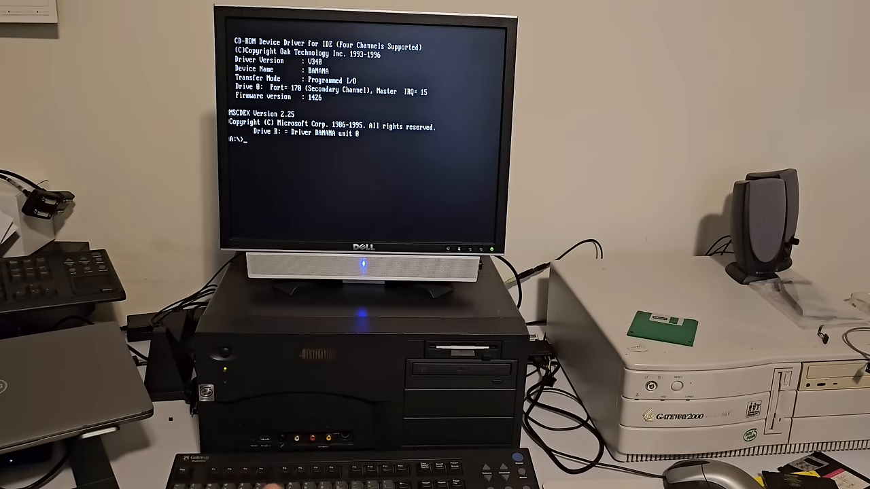
pyautogui.write('dir')
# List the floppy's files, change to CD-ROM drive R: and list its contents.
pyautogui.press('Return')
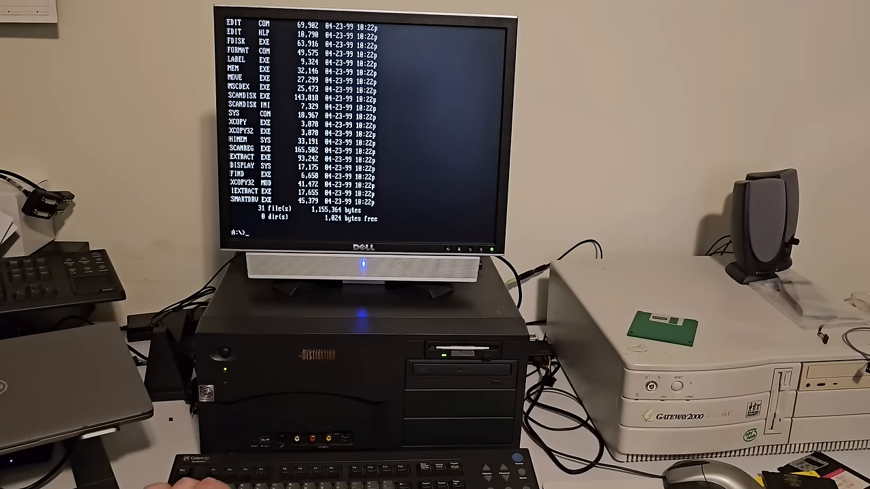
pyautogui.write('r:')
pyautogui.press('Return')
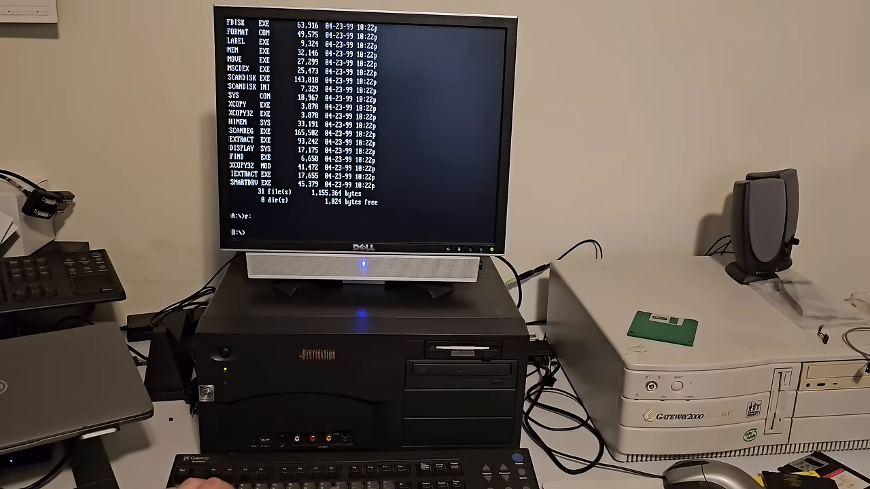
pyautogui.write('dir')
pyautogui.press('Return')
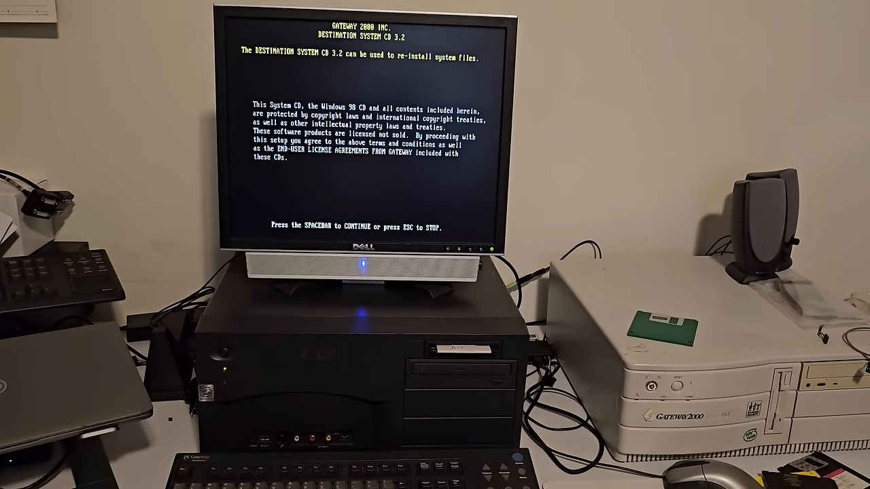
# Continue past the license and choose Option 2, erase hard drive and reinstall.
pyautogui.press('space')
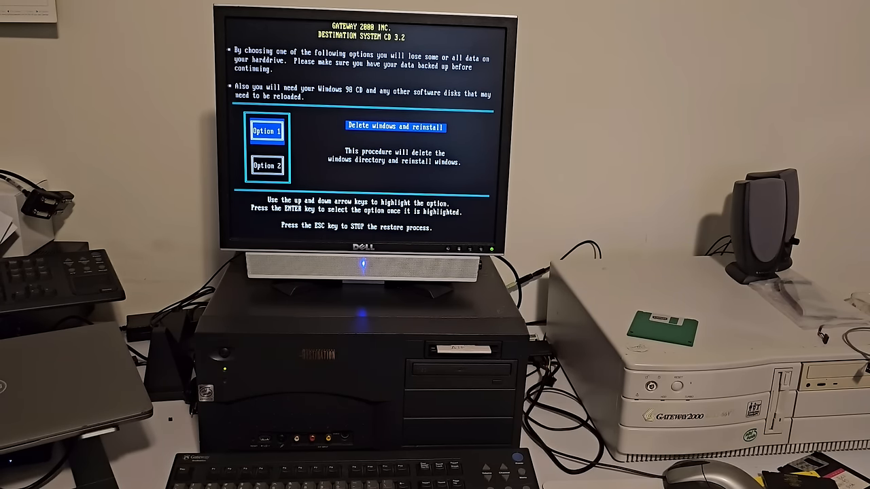
pyautogui.press('Down')
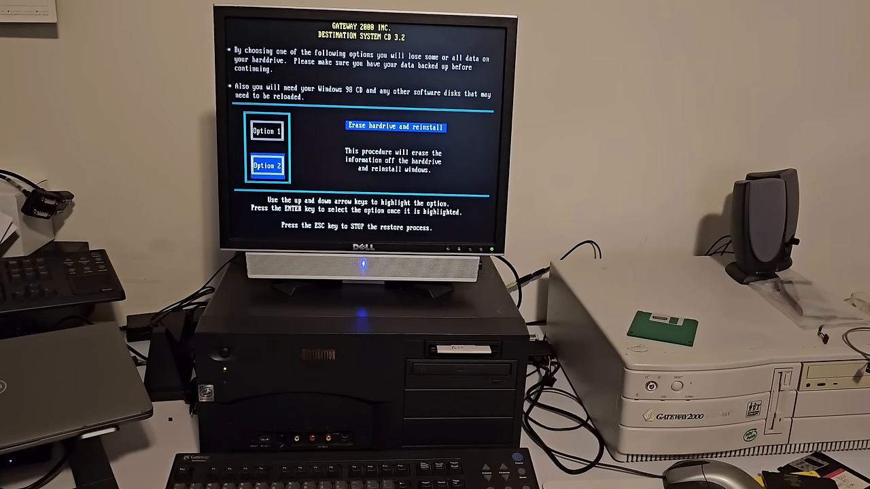
pyautogui.press('Up')
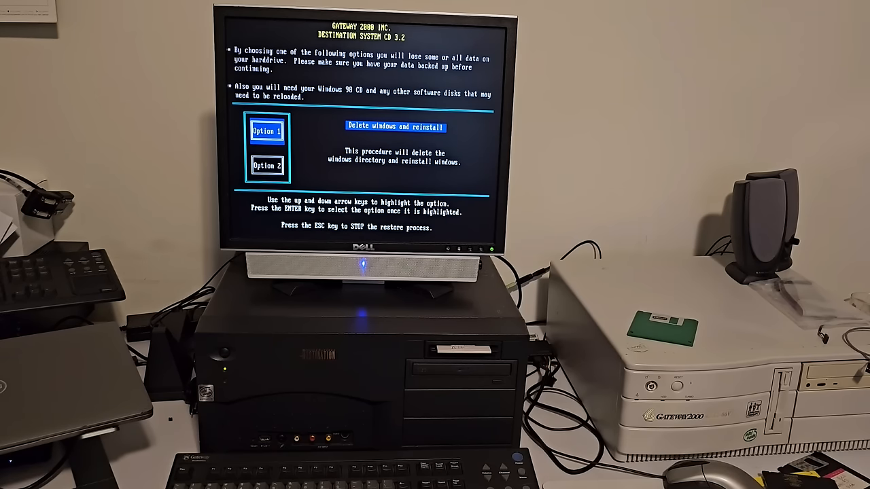
pyautogui.press('Down')
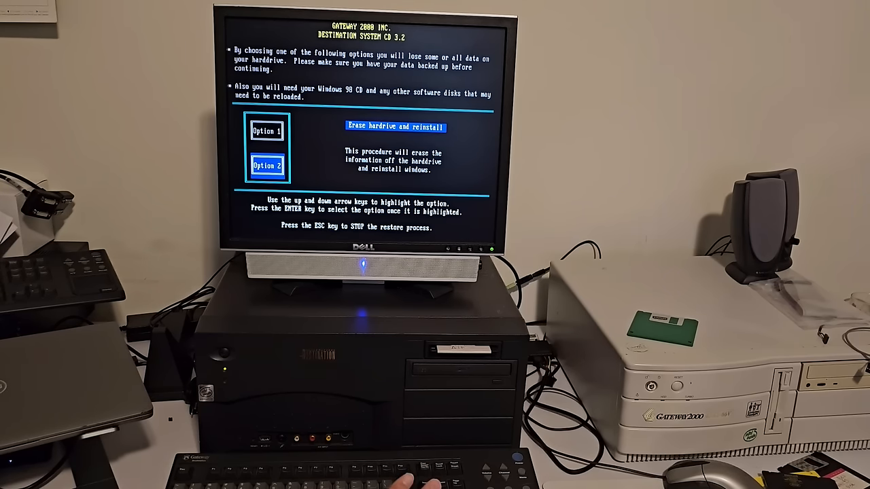
pyautogui.press('Return')
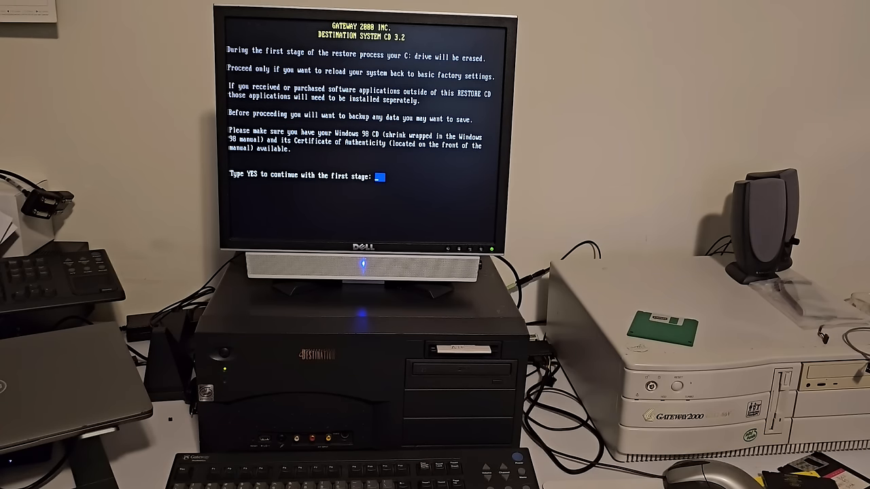
pyautogui.write('yYES')
# Confirm YES at the first-stage prompt and at the erase drive C warning to start restoring.
pyautogui.press('Return')
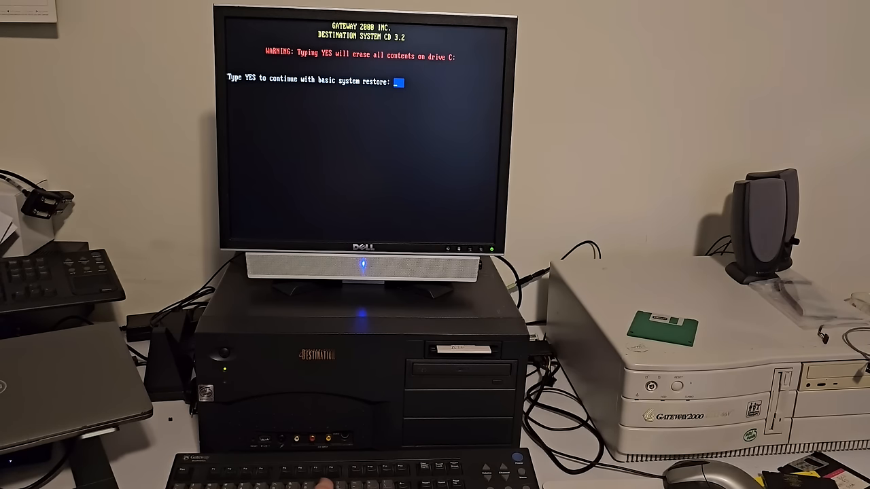
pyautogui.write('yes')
pyautogui.press('Return')
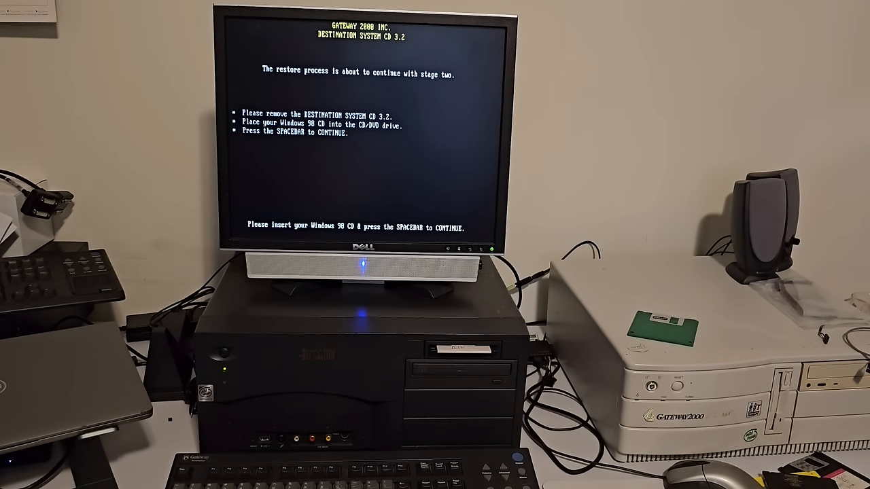
# Restart with the Windows 98 CD inserted to begin stage two.
pyautogui.press('space')
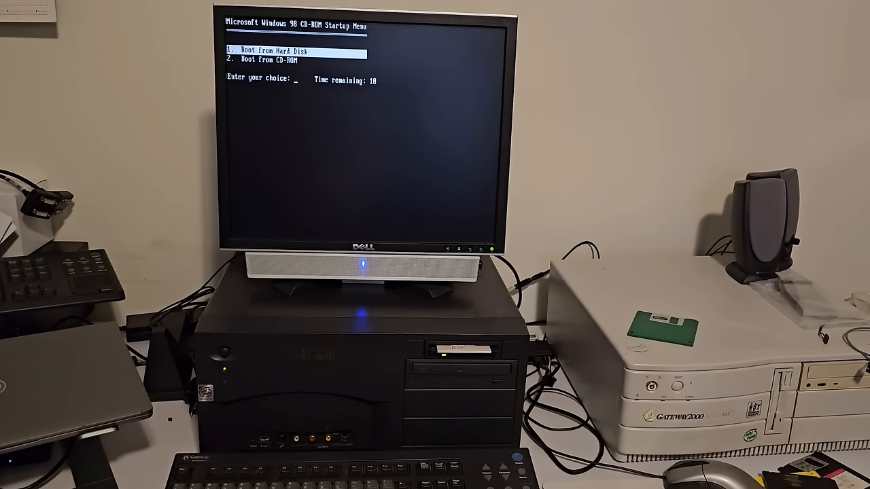
# Boot from the hard disk and let the restore continue to the remove-CD prompt.
pyautogui.press('Return')
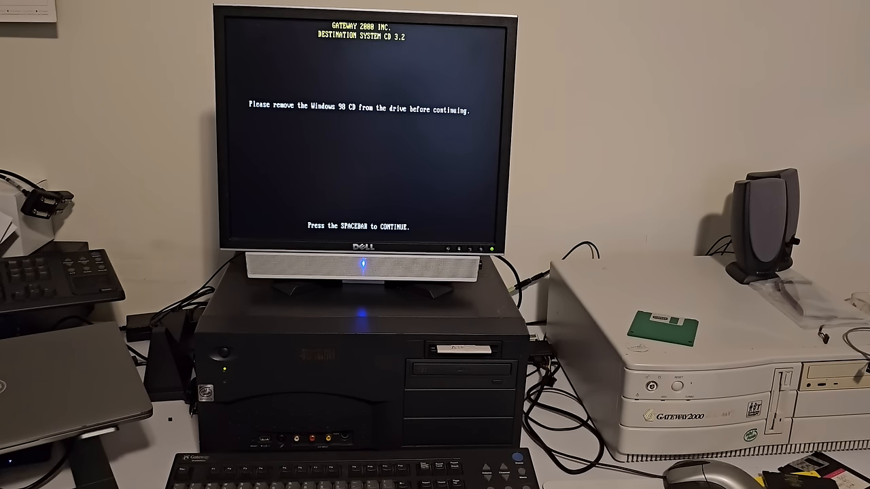
# Continue into Windows 98 Setup and retry when the File Copying Problem dialog appears at 32%.
pyautogui.press('space')
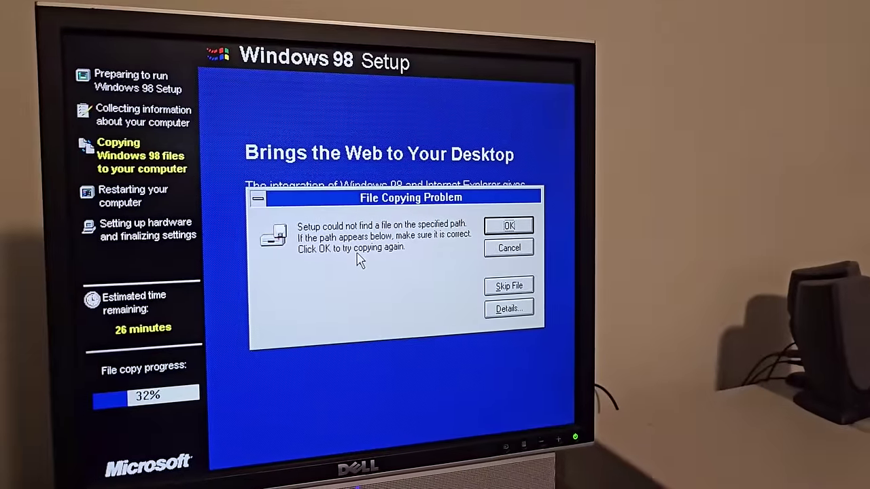
pyautogui.click(509, 226)
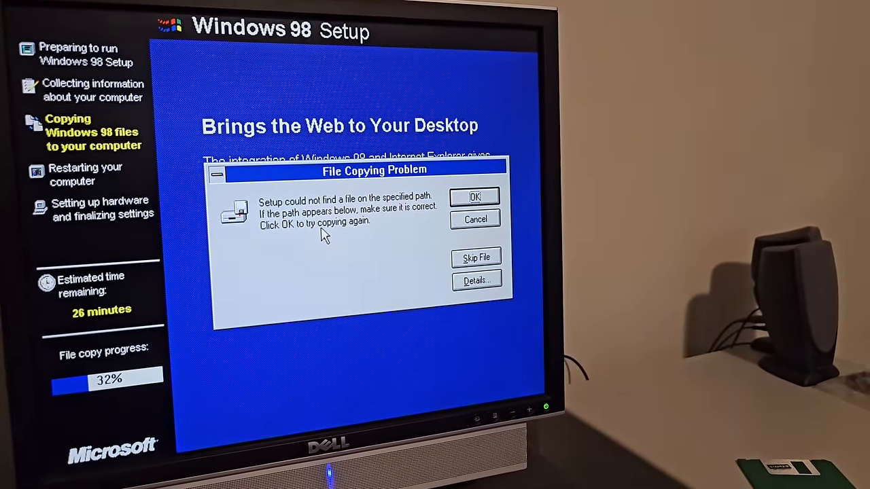
# Retry copying the missing file several times and view the error details.
pyautogui.press('Return')
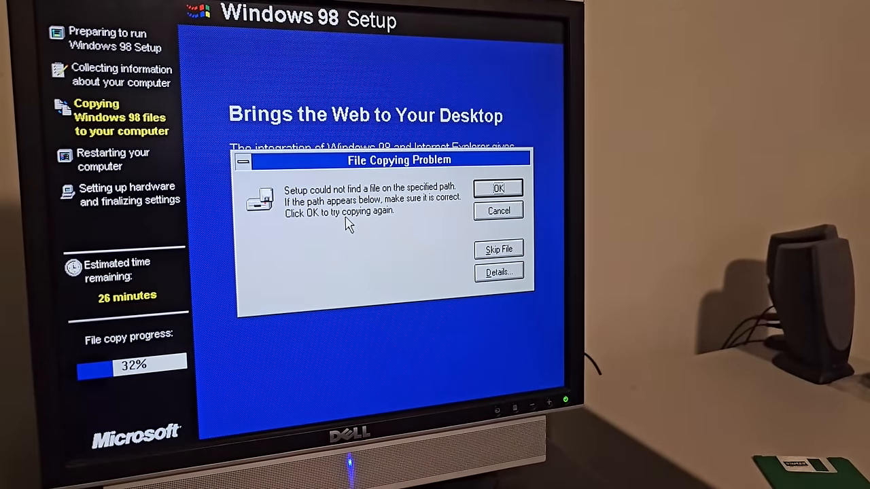
pyautogui.press('Return')
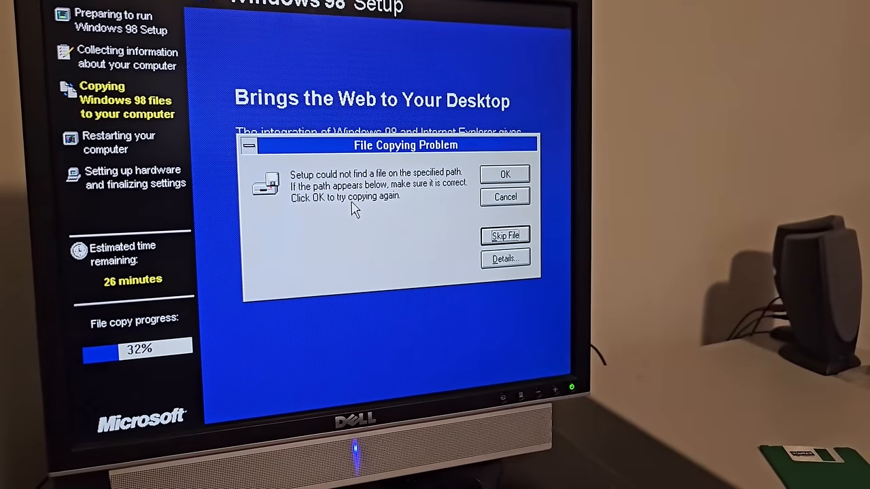
pyautogui.press('Tab')
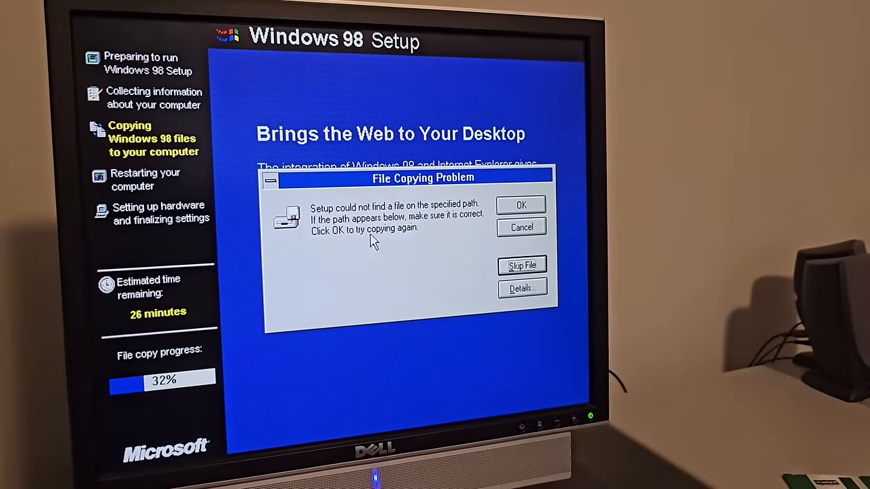
pyautogui.press('Return')
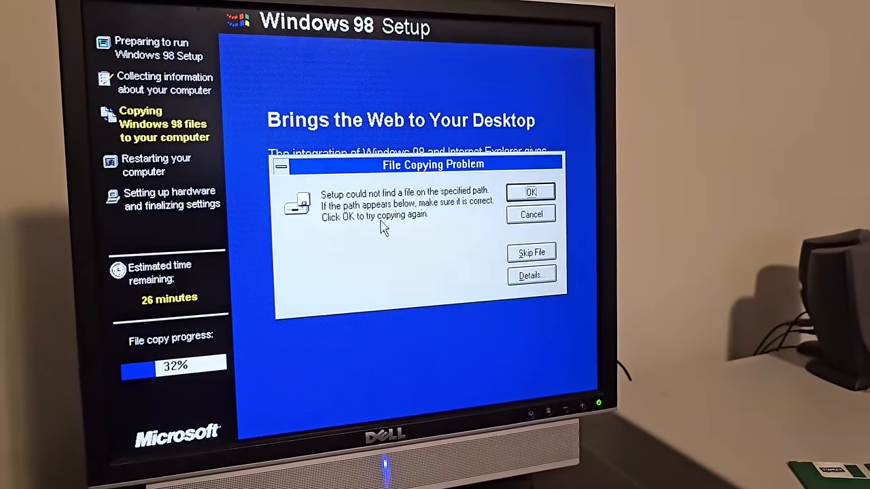
pyautogui.press('Tab')
pyautogui.press('Tab')
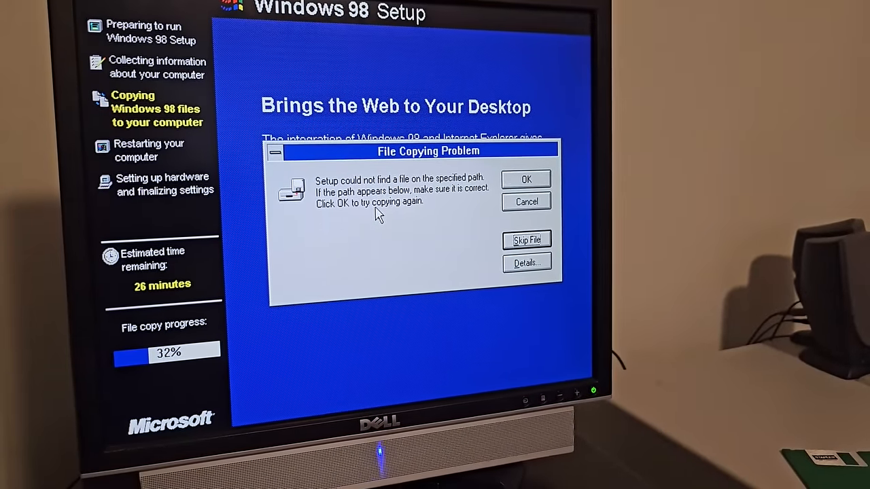
pyautogui.press('Tab')
pyautogui.press('Return')
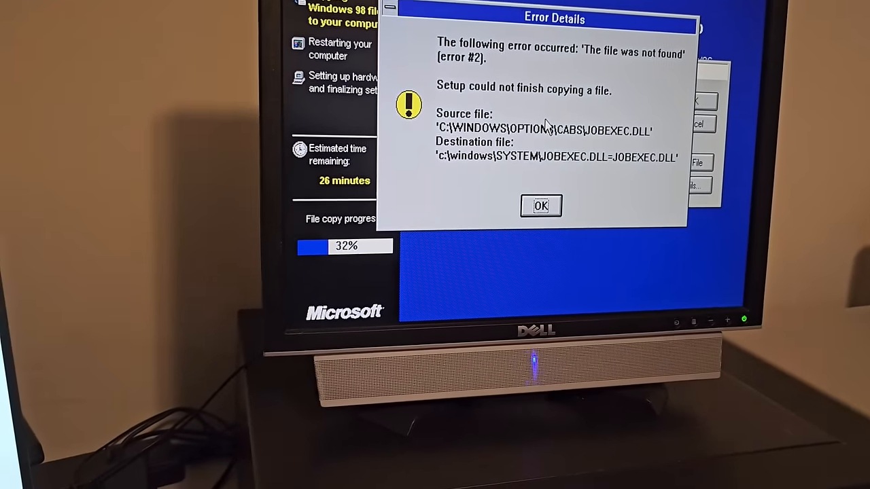
pyautogui.press('Return')
pyautogui.press('Return')
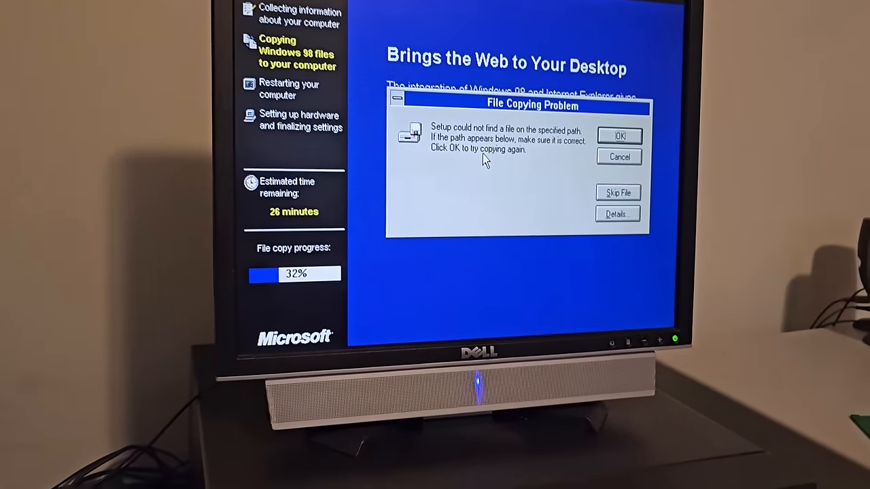
# Check details of the next missing file, try Skip File, and decline quitting Setup.
pyautogui.hotkey('alt', 'd')
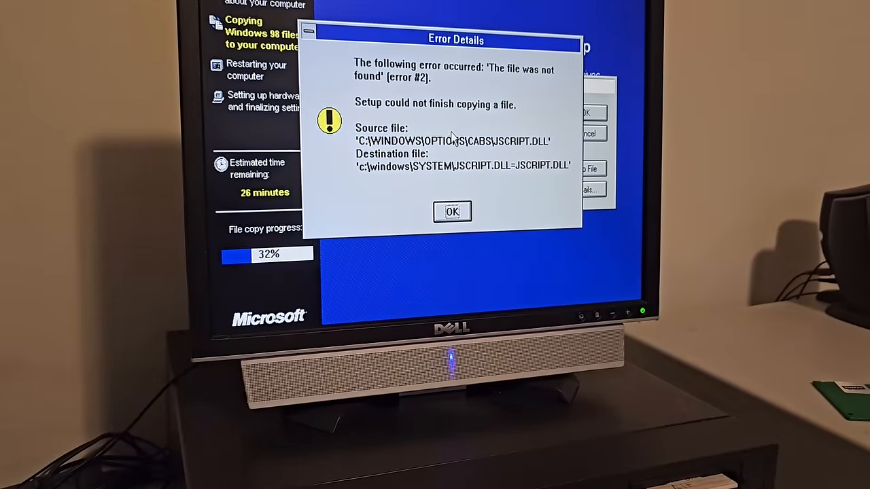
pyautogui.press('Return')
pyautogui.press('Return')
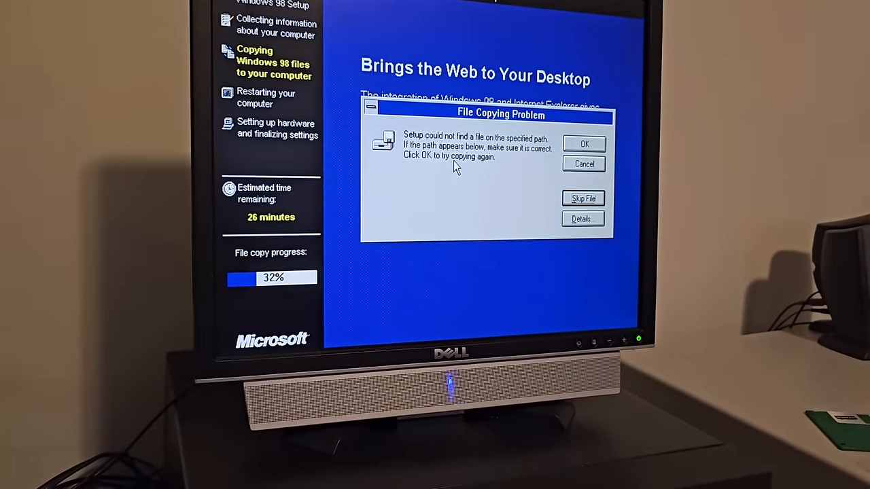
pyautogui.hotkey('alt', 's')
pyautogui.press('Escape')
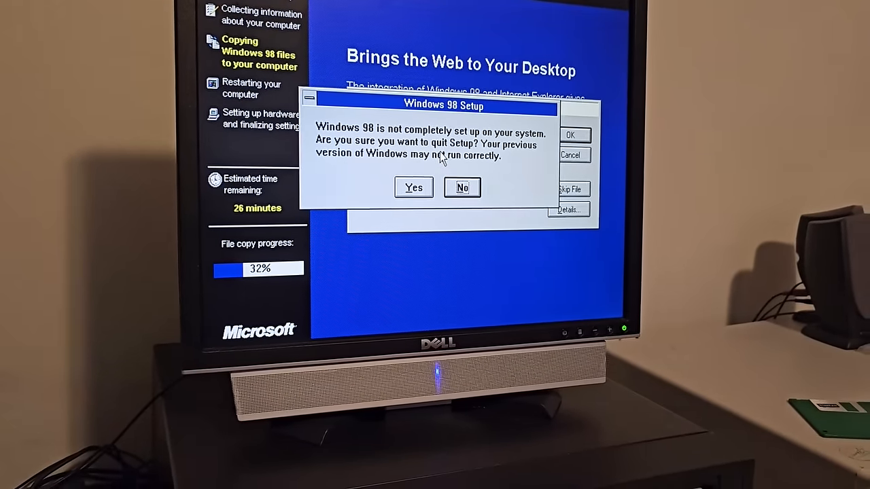
pyautogui.press('Escape')
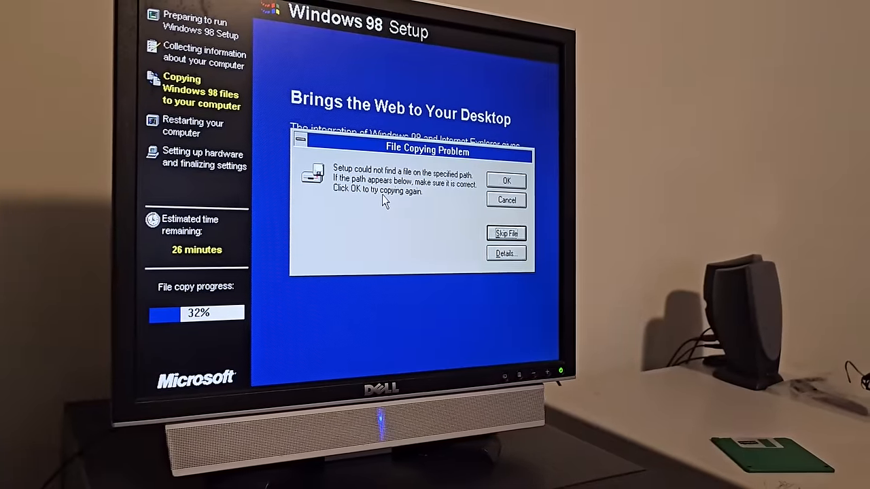
# Retry the copy once more, then cancel to bring up the quit Setup confirmation.
pyautogui.press('Return')
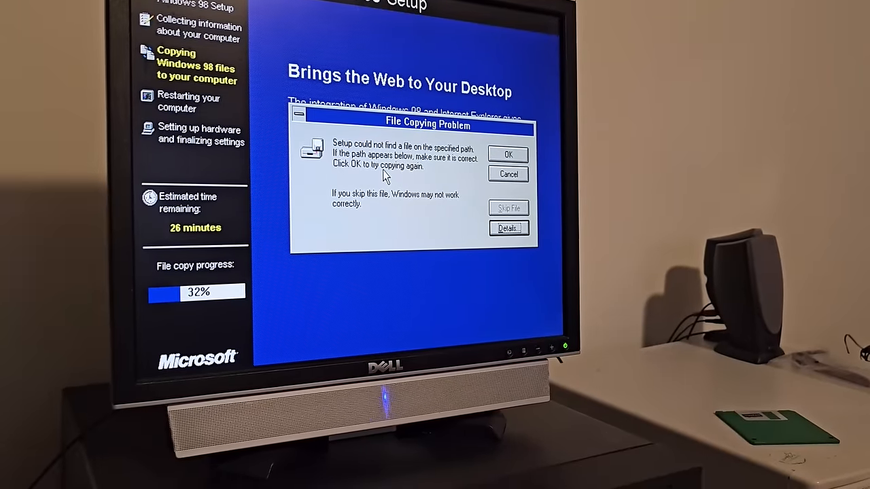
pyautogui.press('Return')
pyautogui.press('Return')
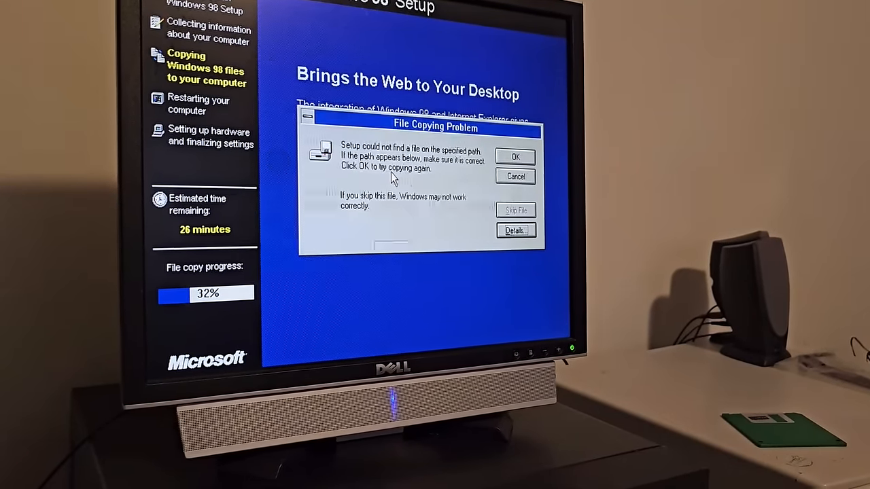
pyautogui.press('Tab')
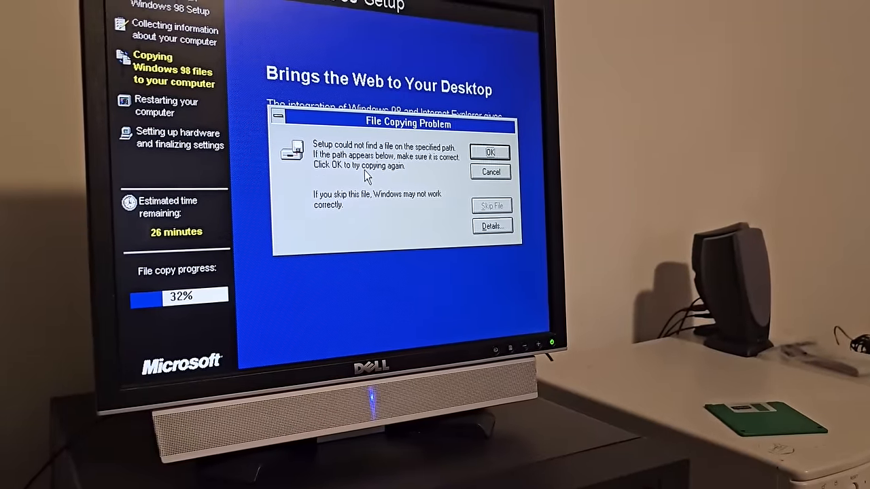
pyautogui.press('Escape')
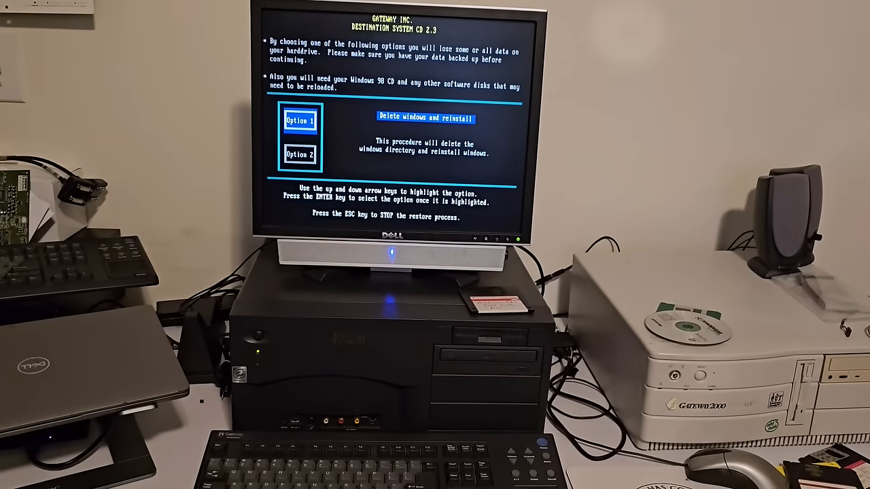
# Choose erase-and-reinstall, then confirm the first-stage and basic system restore warnings so drive C is formatted.
pyautogui.press('Down')
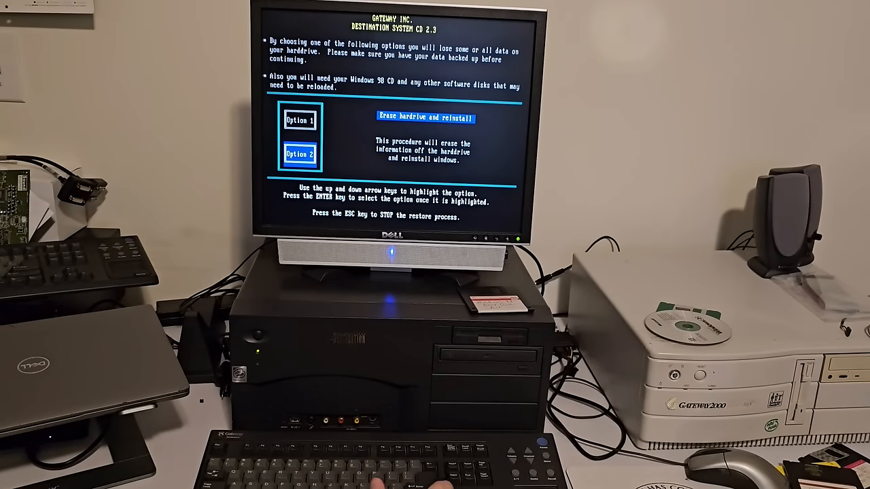
pyautogui.press('Return')
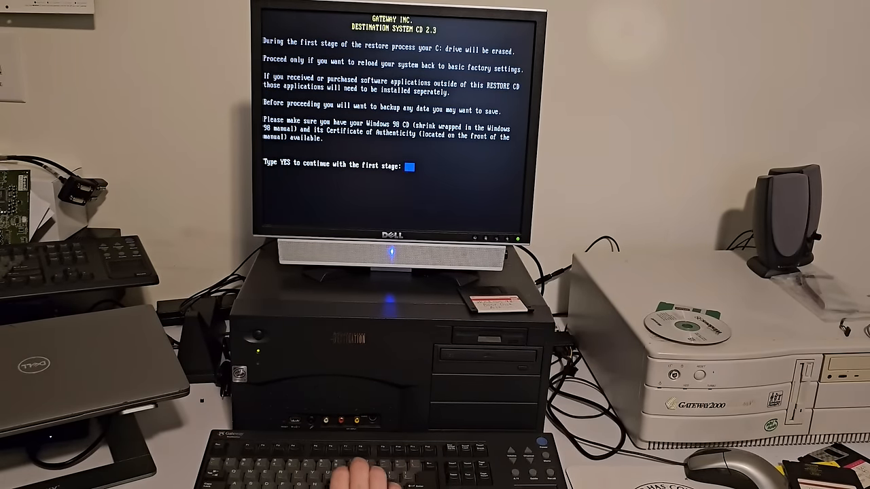
pyautogui.write('YES')
pyautogui.press('Return')
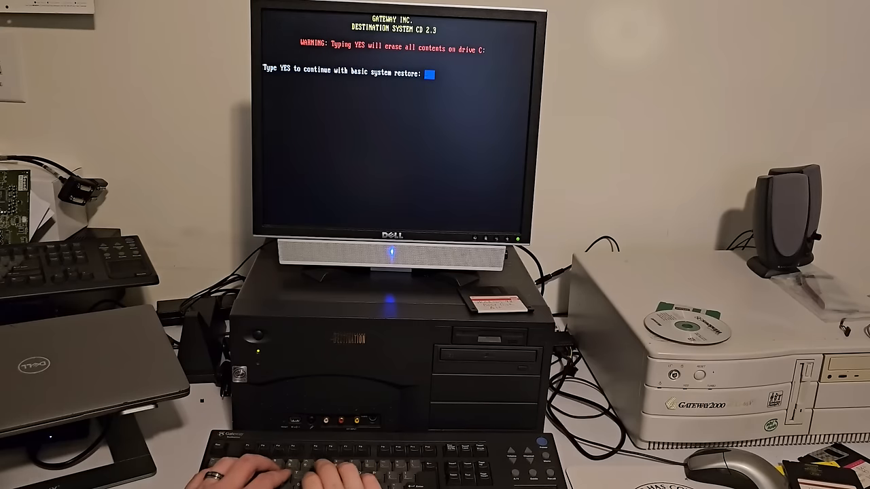
pyautogui.write('YES')
pyautogui.press('Return')
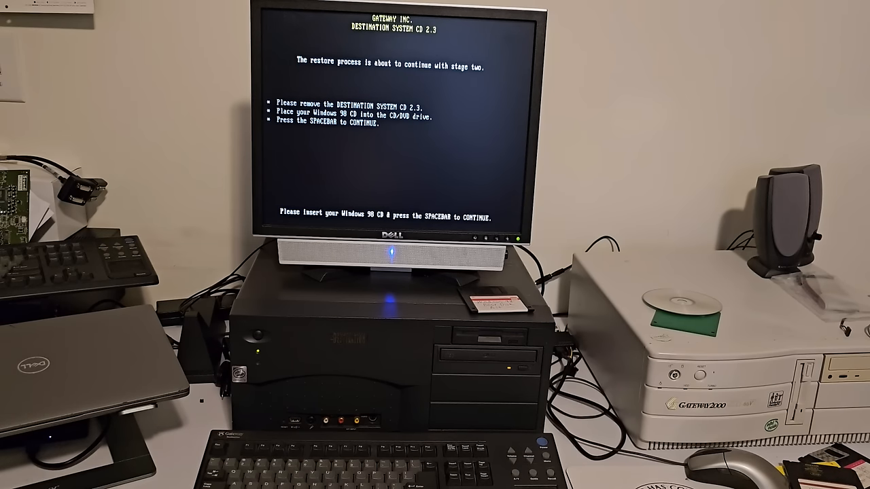
# Continue the restore into stage two and start Windows 98 Setup after swapping CDs.
pyautogui.press('space')
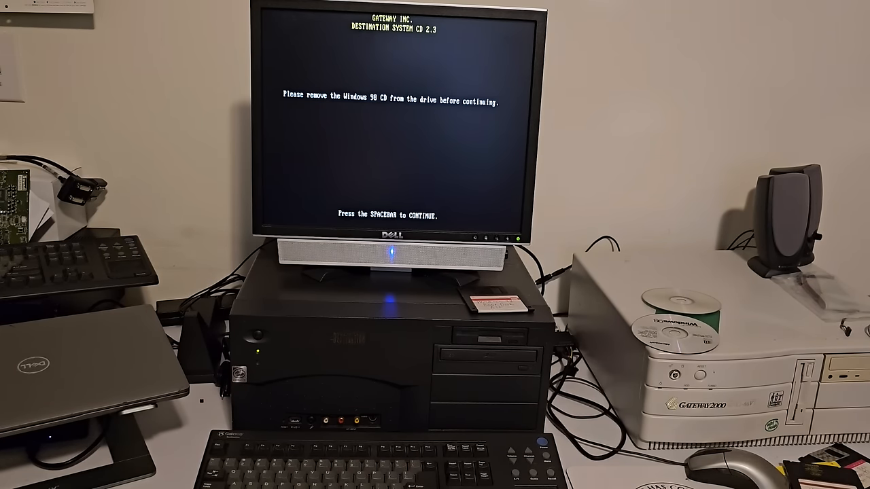
pyautogui.press('space')
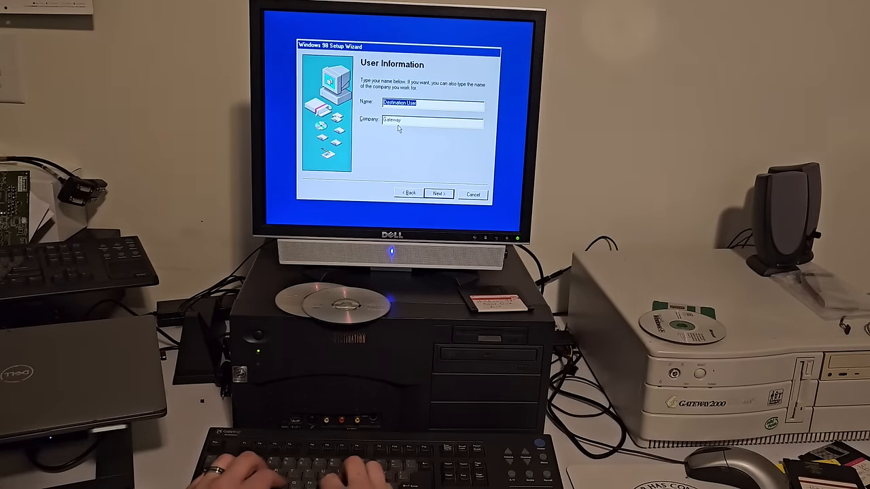
pyautogui.write('R')
pyautogui.write('illy Coored')
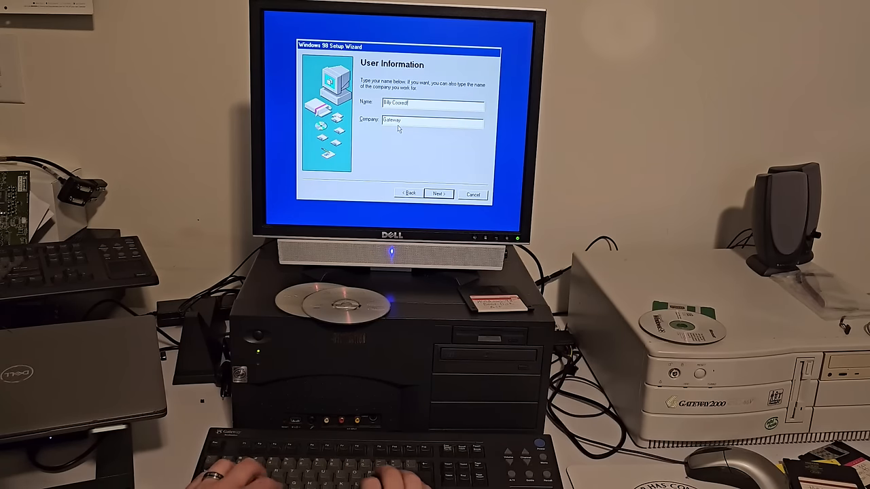
pyautogui.write('l')
# Enter the owner's name, clear the Gateway company name, and advance to the license agreement.
pyautogui.press('BackSpace')
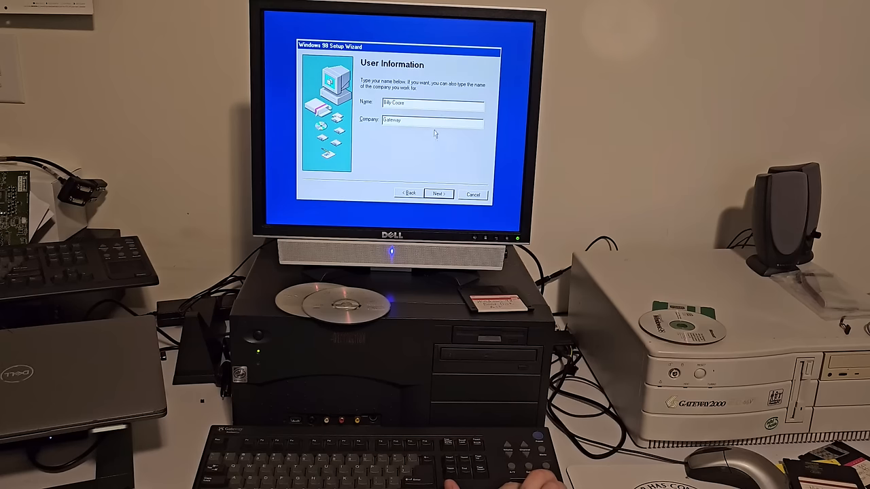
pyautogui.press('Tab')
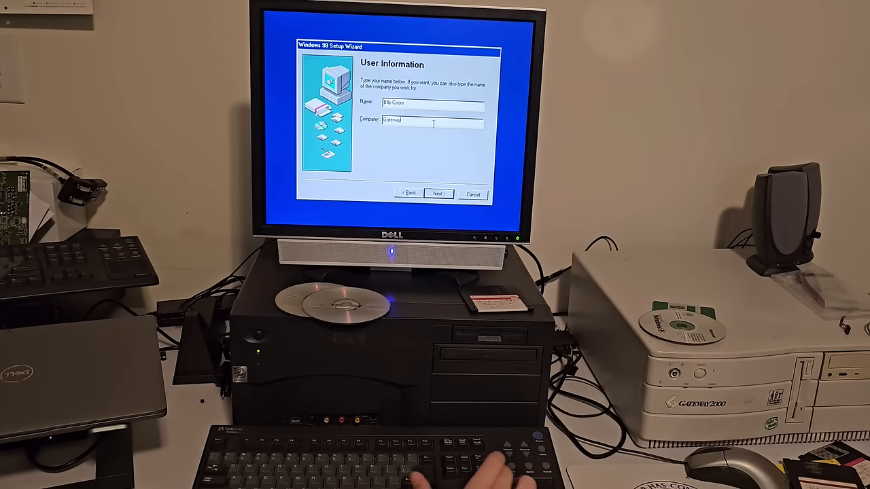
pyautogui.press('BackSpace')
pyautogui.press('BackSpace')
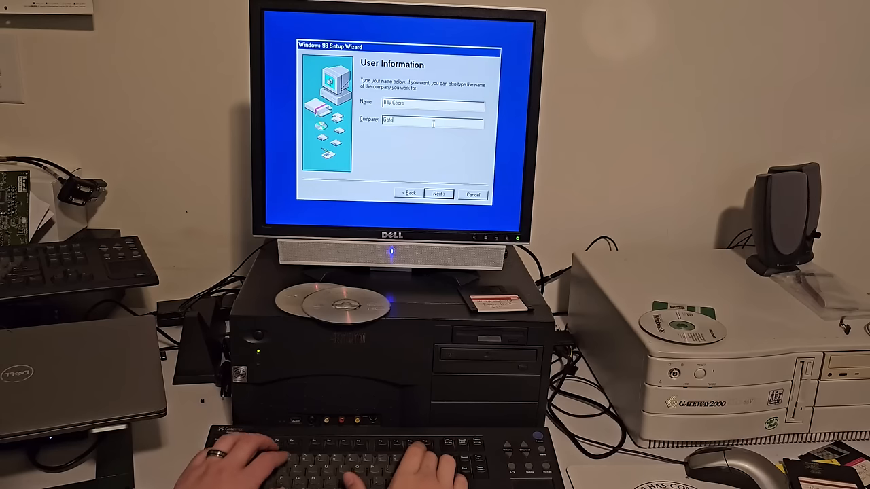
pyautogui.press('BackSpace')
pyautogui.press('BackSpace')
pyautogui.press('BackSpace')
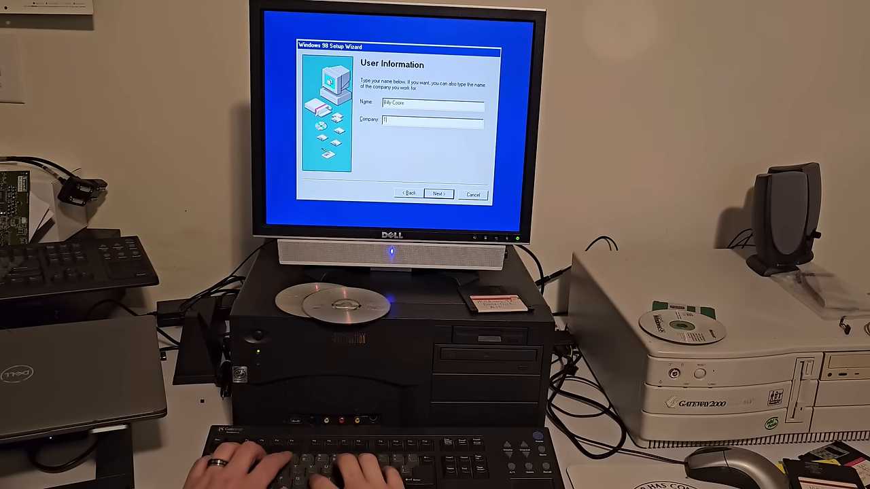
pyautogui.write('The Nostalgia Mall')
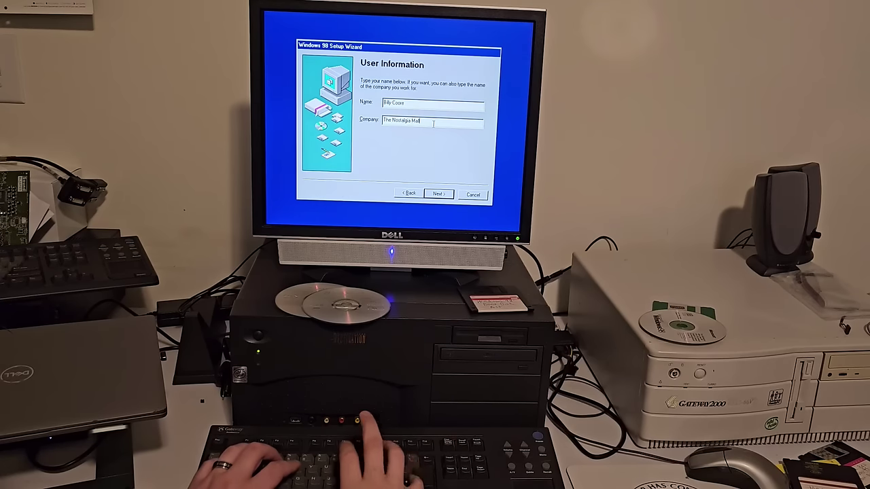
pyautogui.press('Return')
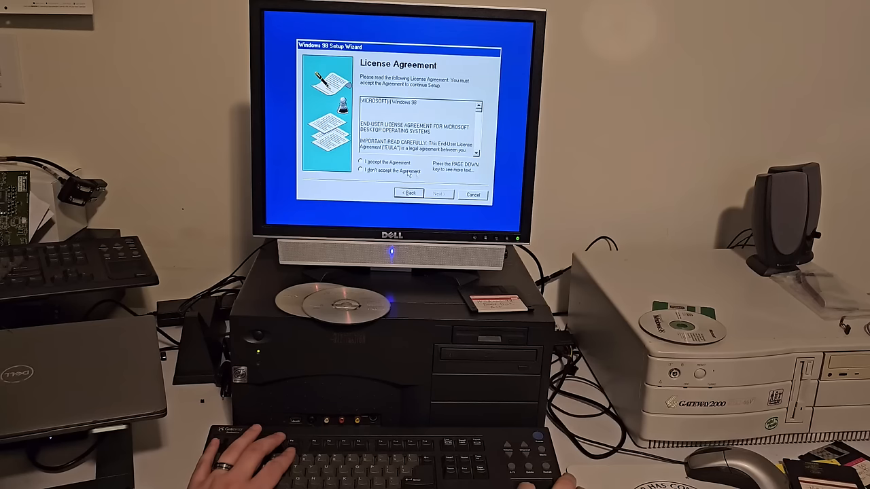
# Accept the license agreement and advance to the Product Key step.
pyautogui.press('Tab')
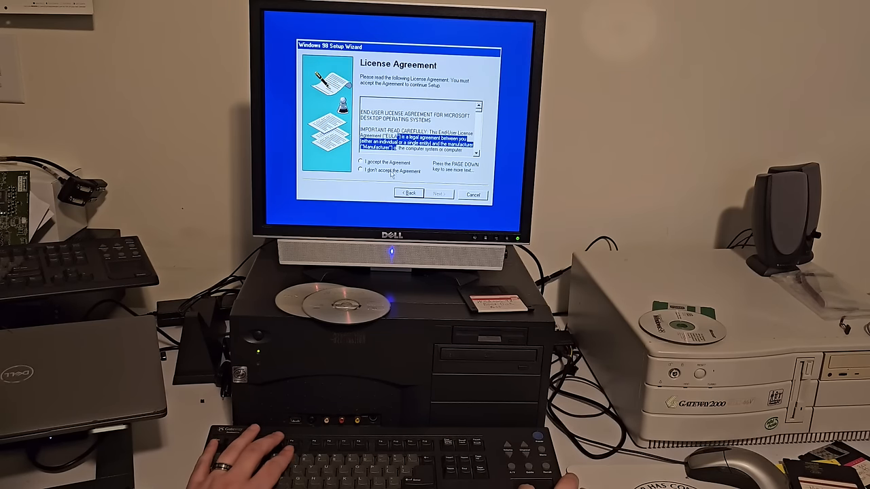
pyautogui.click(387, 162)
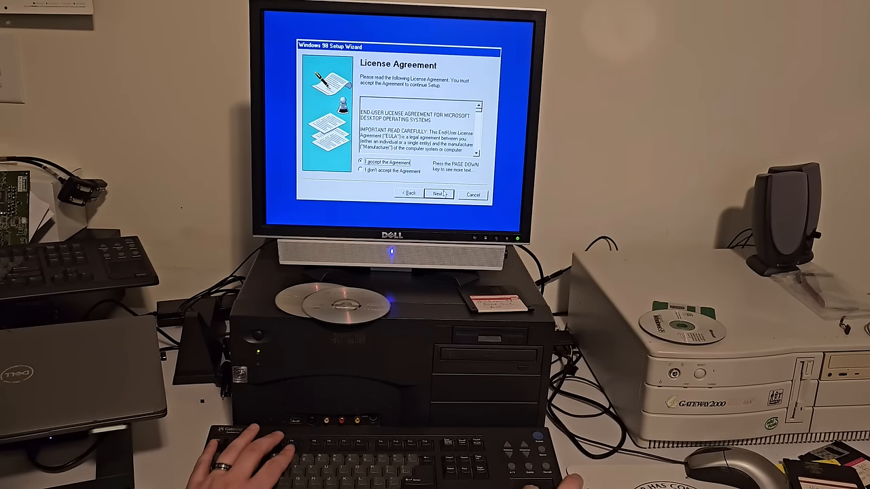
pyautogui.click(439, 194)
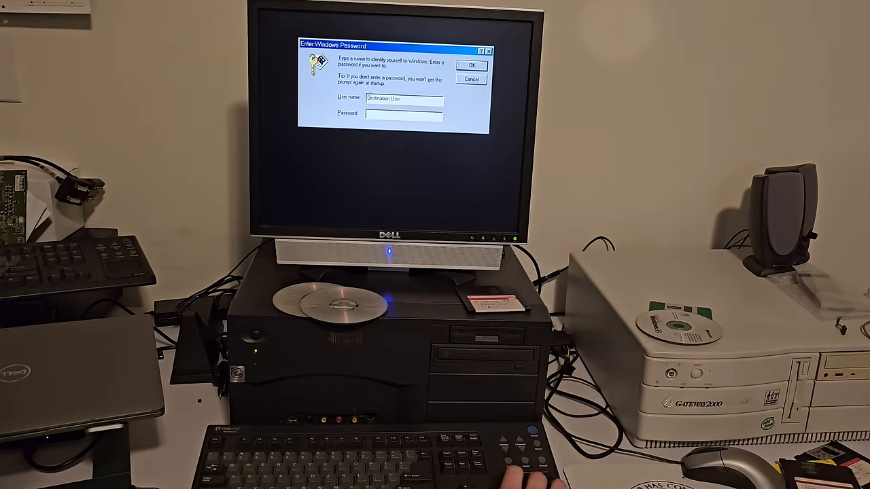
# Replace the default Destination User name with the owner's name and log on.
pyautogui.hotkey('ctrl', 'shift', 'Right')
pyautogui.press('Left')
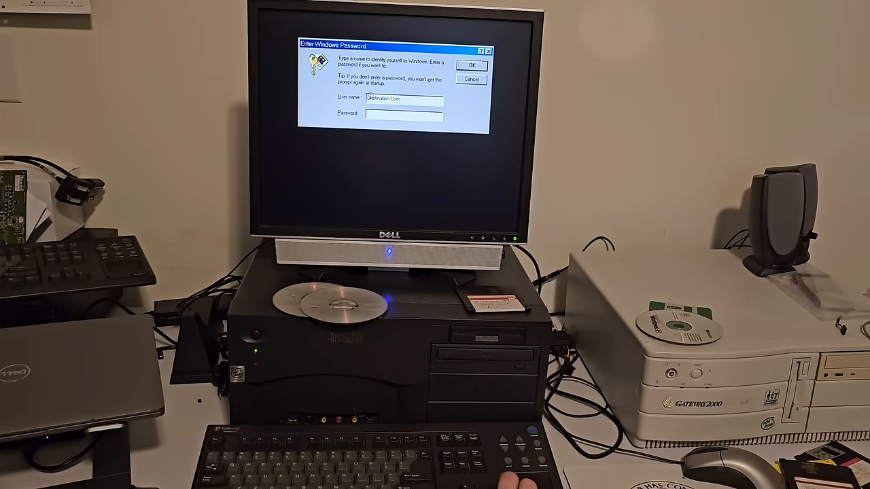
pyautogui.hotkey('shift', 'End')
pyautogui.write('Destinati')
pyautogui.press('BackSpace')
pyautogui.press('BackSpace')
pyautogui.press('BackSpace')
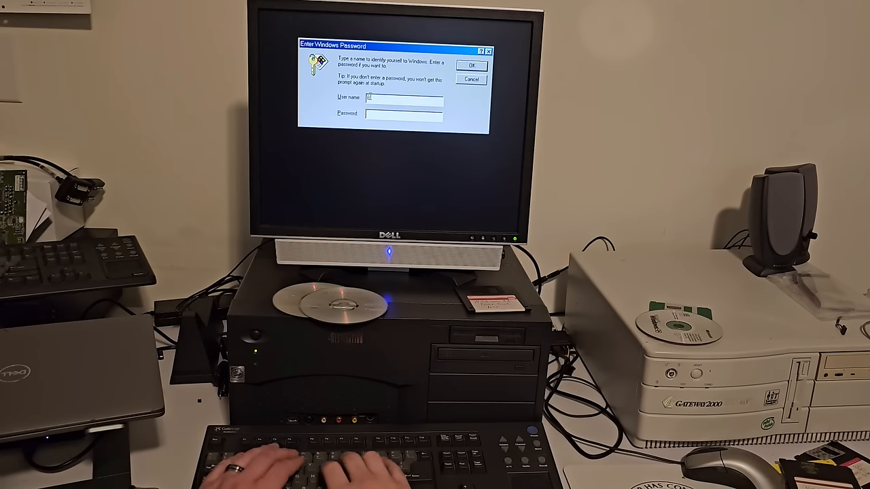
pyautogui.write('lly Cooper')
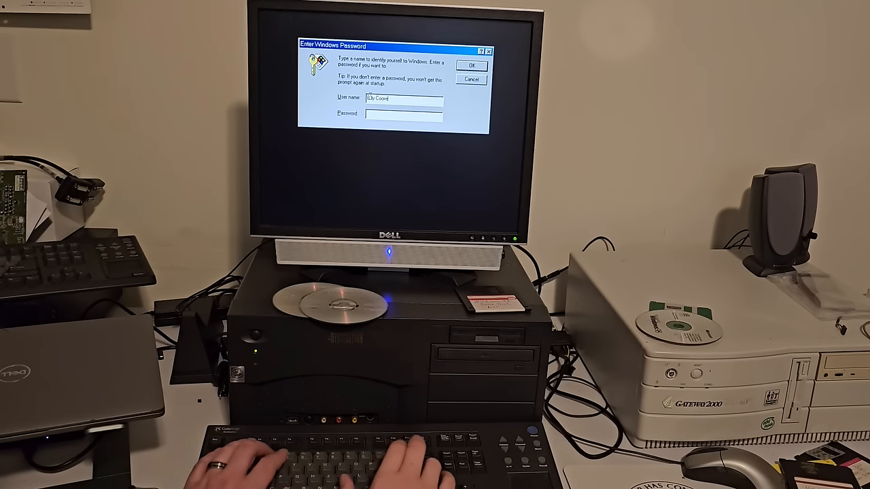
pyautogui.press('Return')
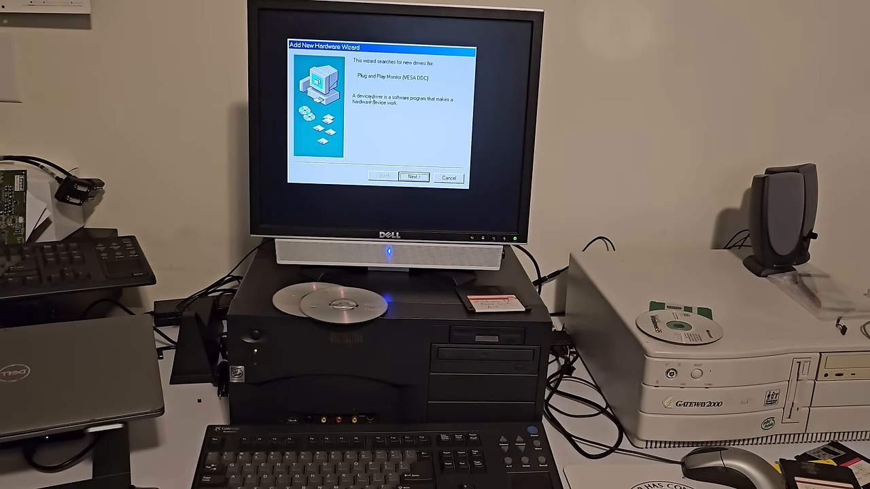
# Advance the Add New Hardware Wizard to install the Plug and Play Monitor driver.
pyautogui.press('Return')
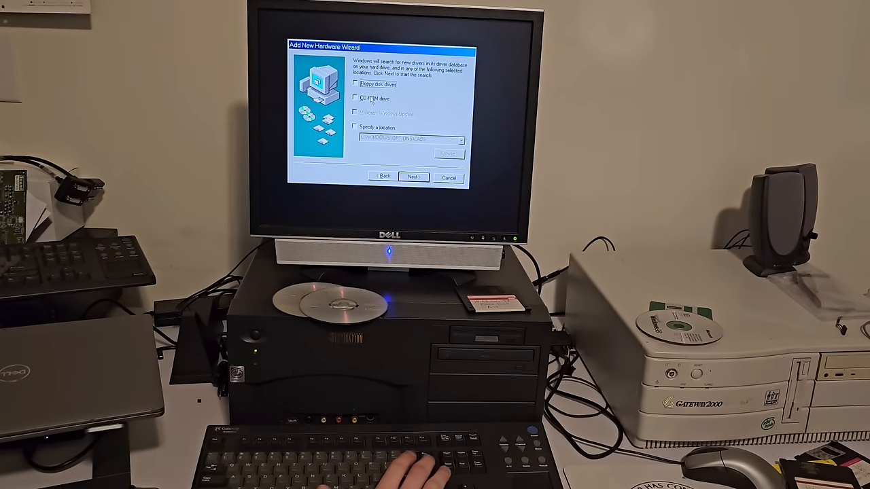
pyautogui.press('Return')
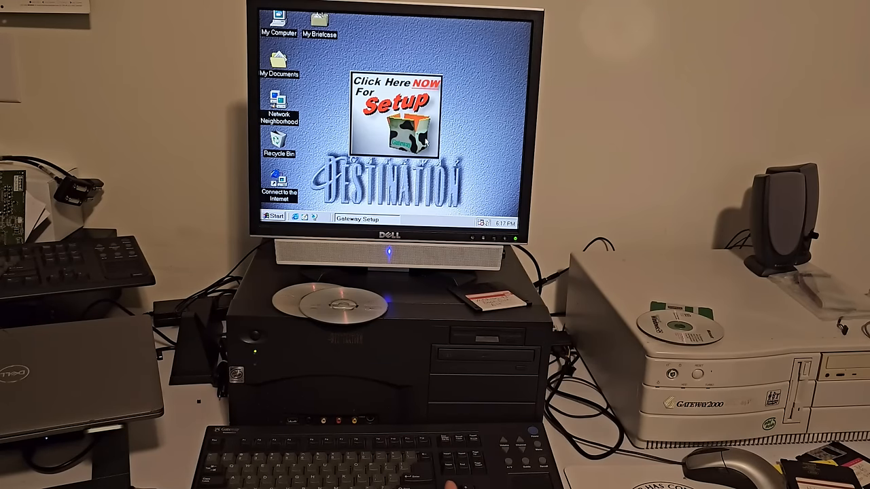
# Start Connection Setup and set the TV input's device to (None/Other).
pyautogui.click(408, 146)
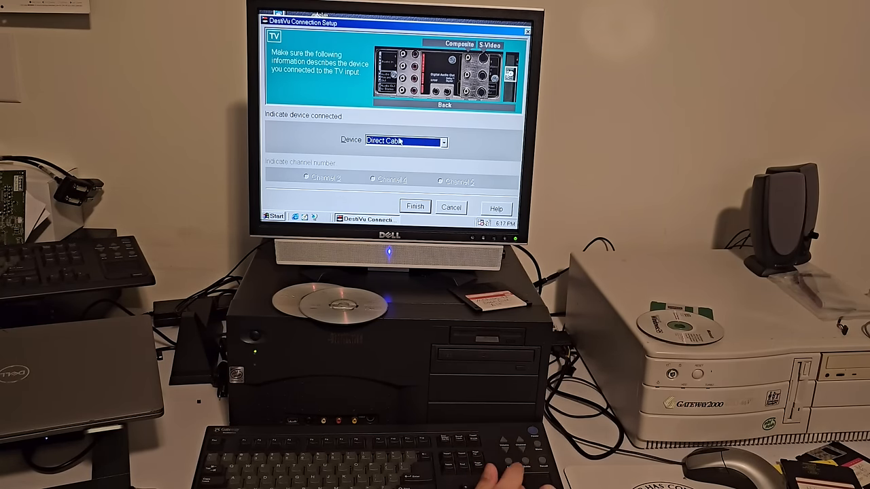
pyautogui.click(399, 141)
pyautogui.click(399, 141)
pyautogui.press('Up')
pyautogui.press('Home')
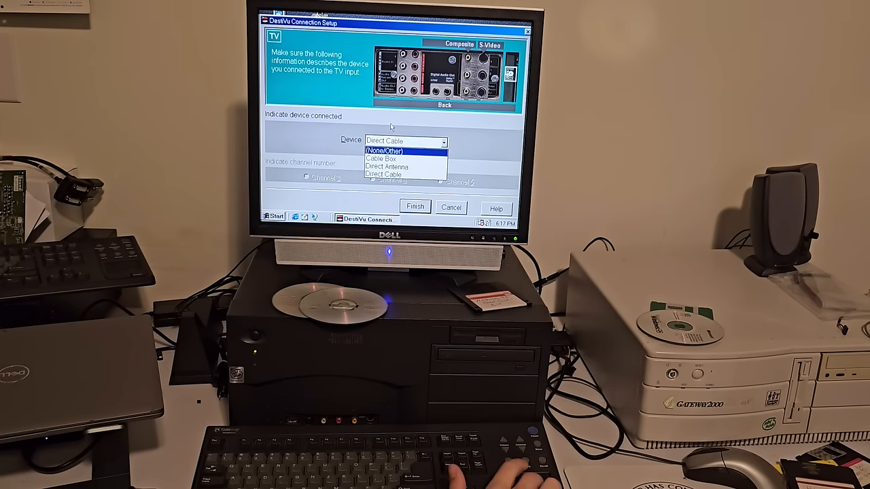
pyautogui.press('End')
pyautogui.press('Up')
pyautogui.press('Up')
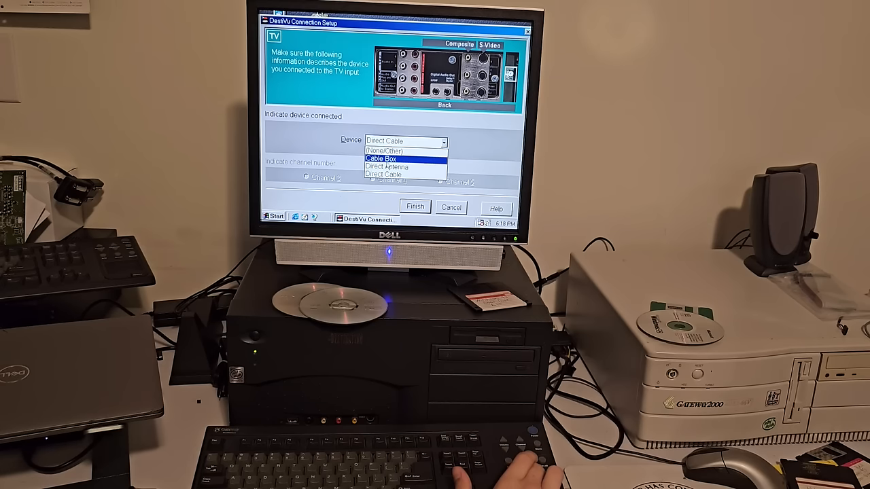
pyautogui.press('Up')
pyautogui.press('Return')
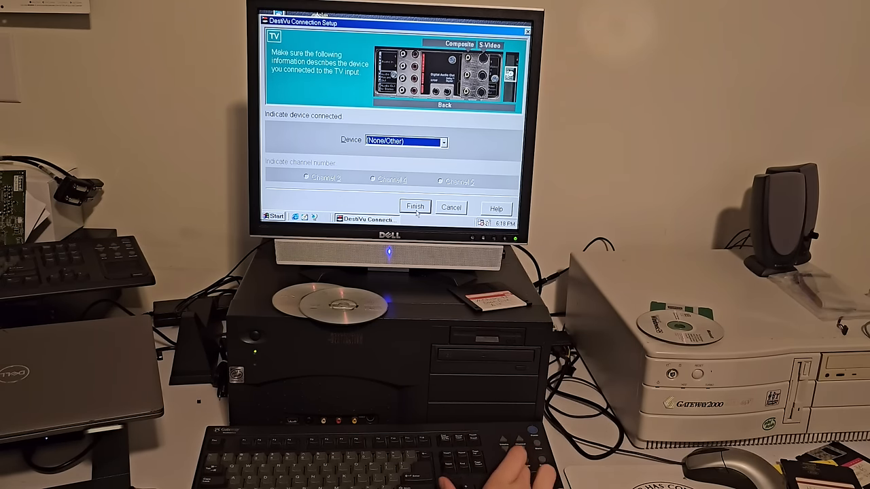
# Finish the TV input page and continue to Stereo Out.
pyautogui.click(414, 206)
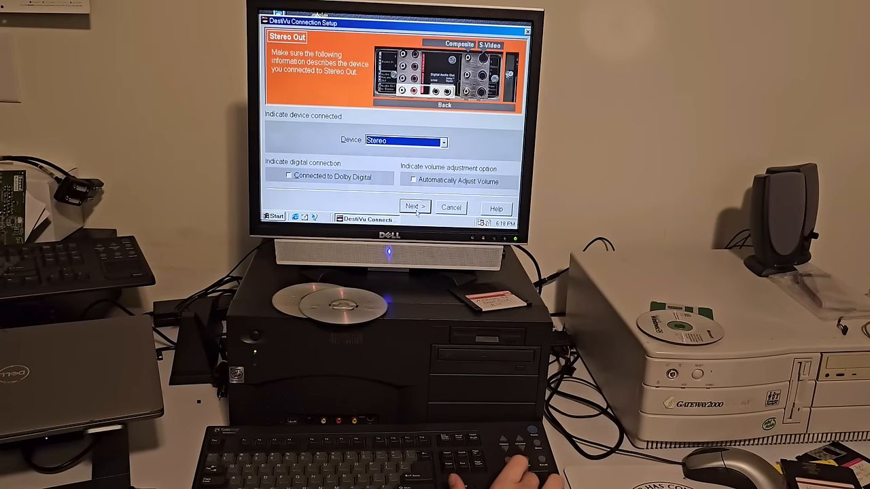
# Keep Stereo as the Stereo Out device and advance past that page.
pyautogui.click(399, 141)
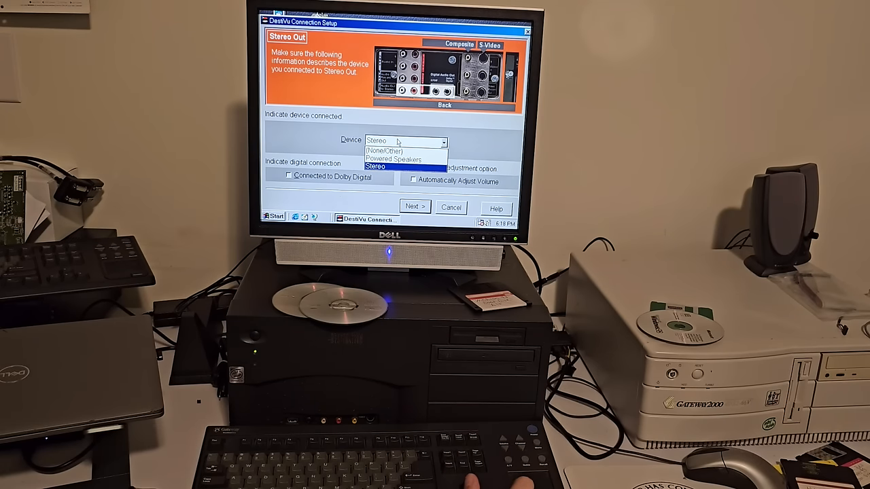
pyautogui.click(399, 141)
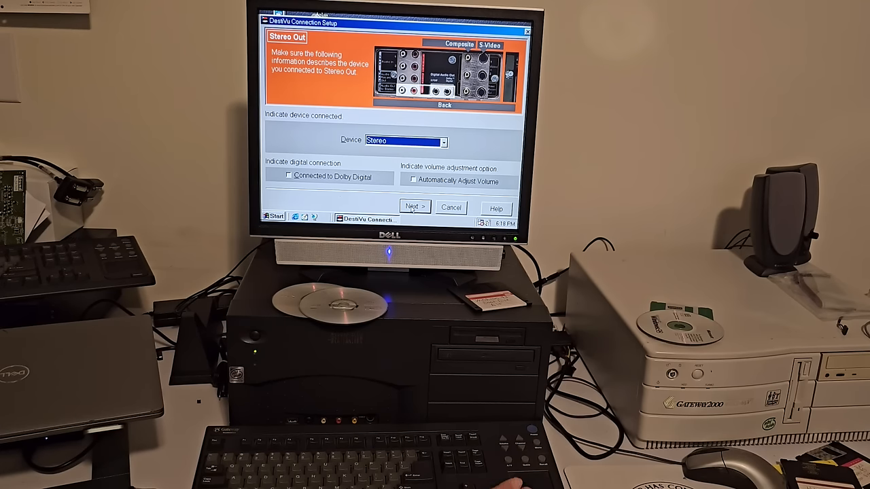
pyautogui.click(412, 208)
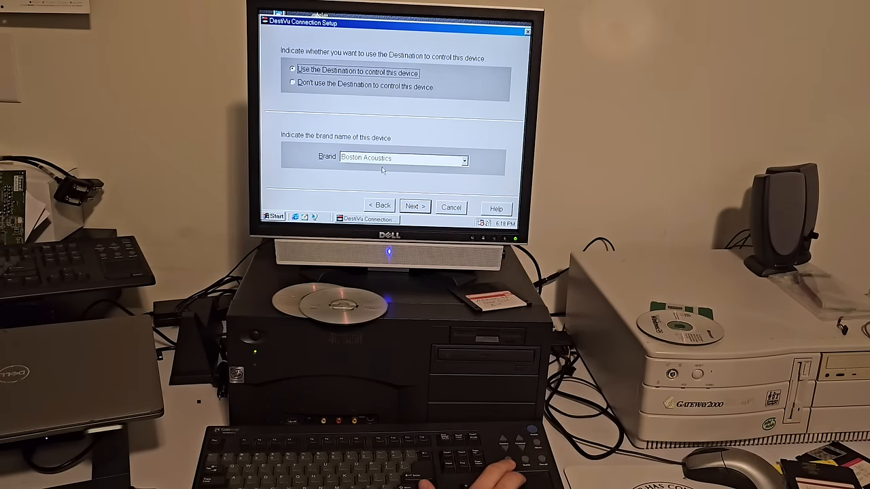
# Keep the Boston Acoustics brand, set the Destination not to control the stereo, and go to A/V 1 In.
pyautogui.press('Tab')
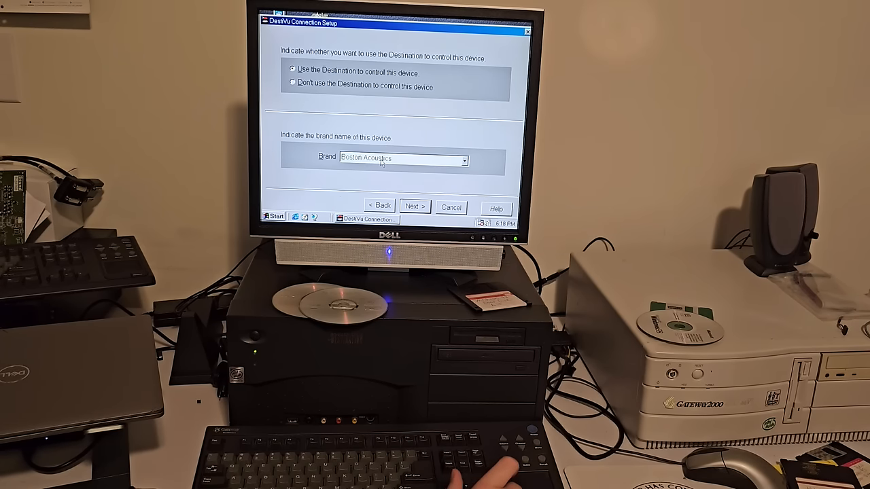
pyautogui.hotkey('alt', 'Down')
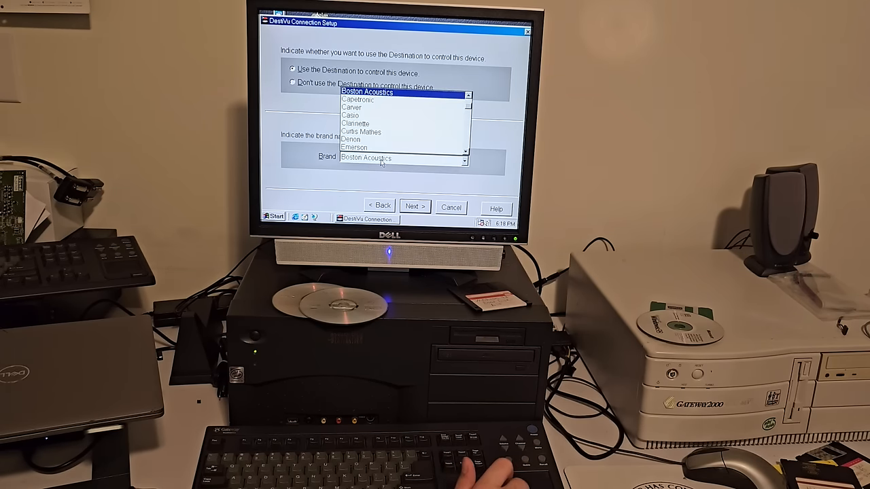
pyautogui.press('Return')
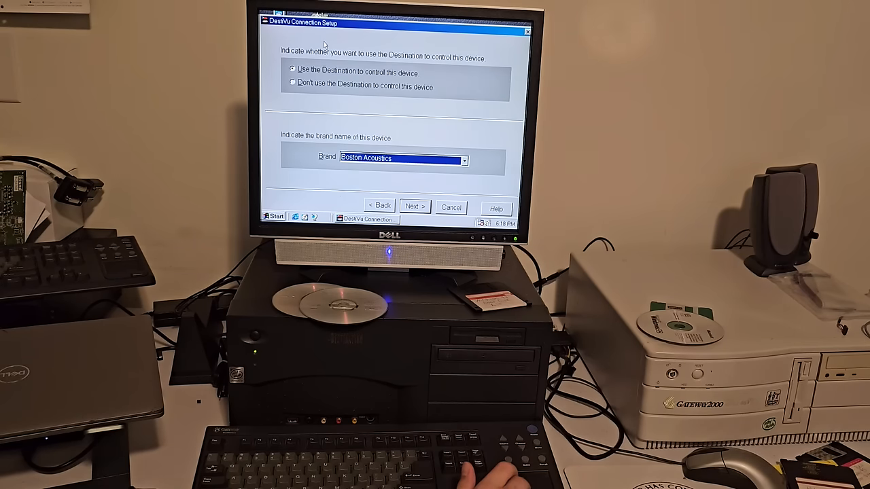
pyautogui.press('Tab')
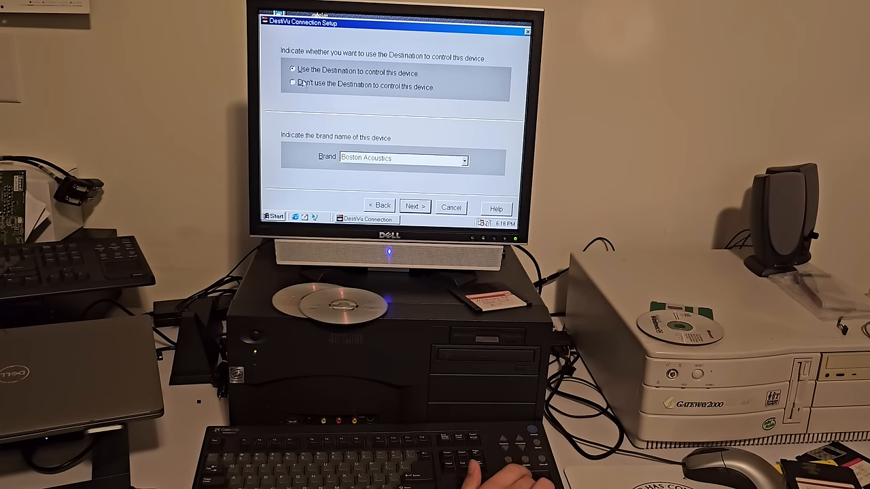
pyautogui.press('Down')
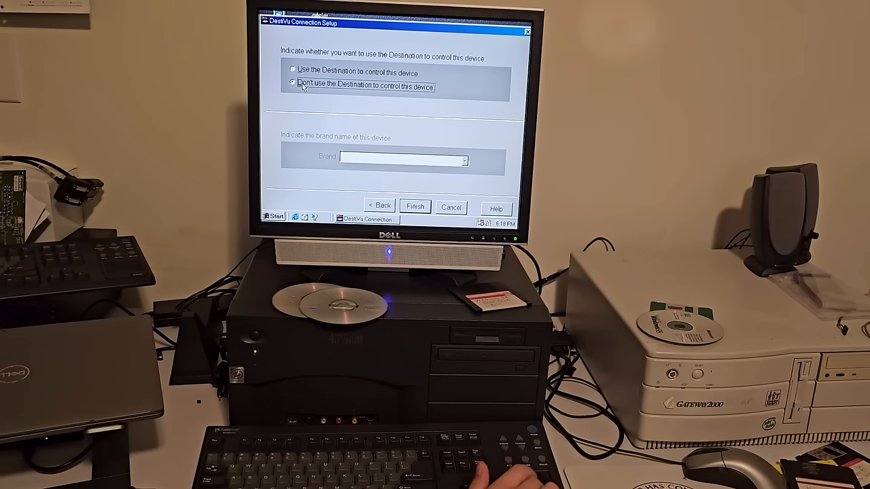
pyautogui.press('Return')
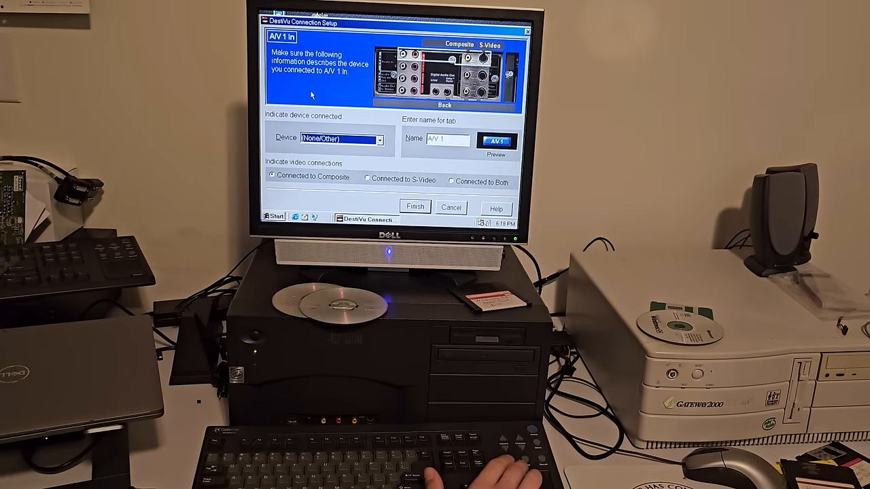
# Leave A/V 1 In with no device (None/Other) after checking the device list, and advance.
pyautogui.press('Tab')
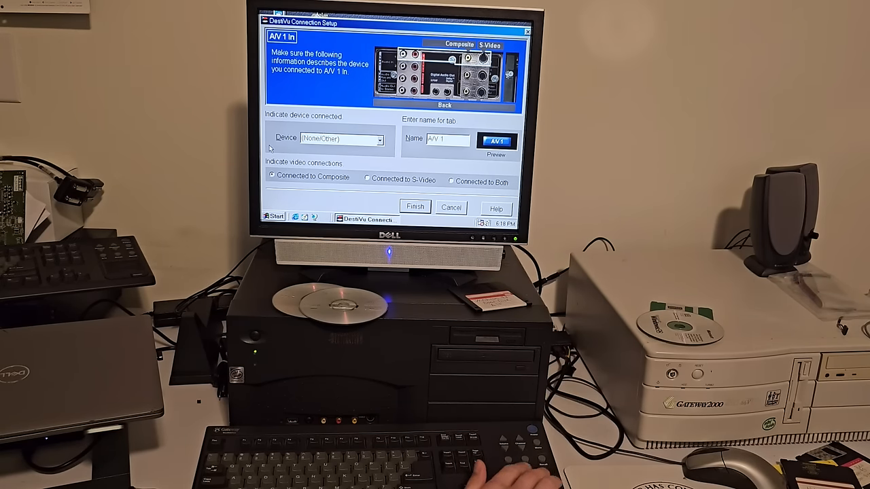
pyautogui.click(329, 141)
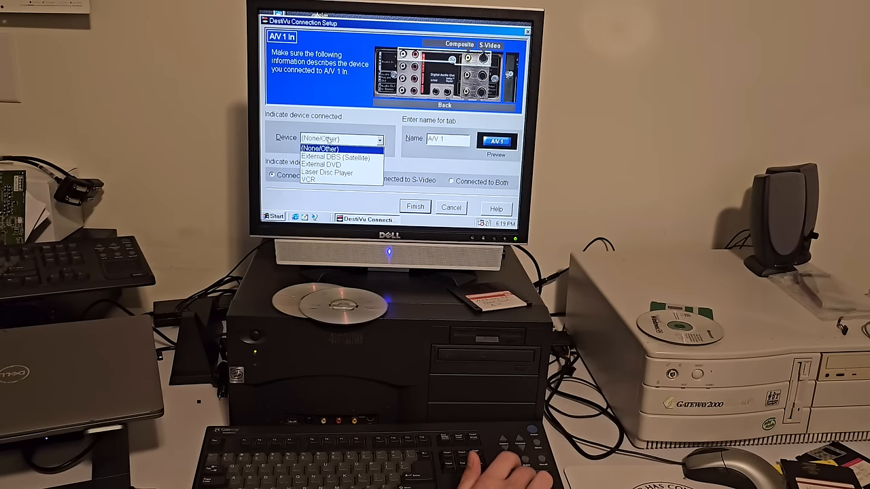
pyautogui.click(329, 140)
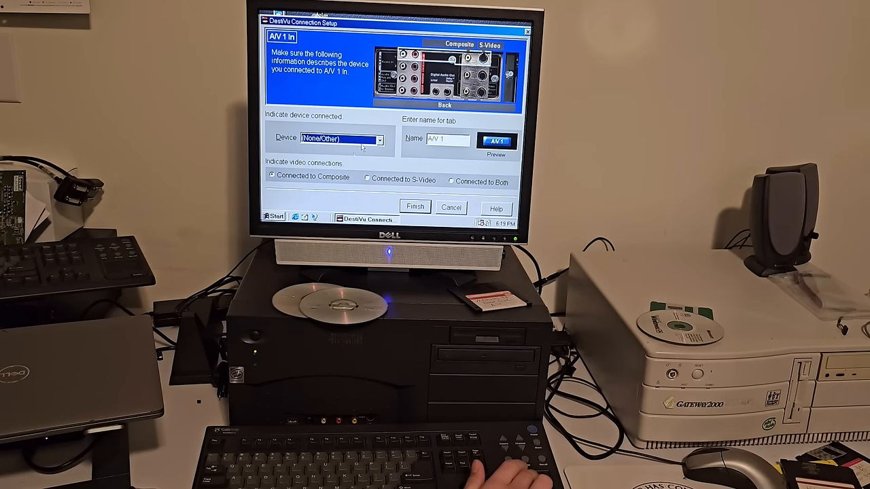
pyautogui.click(362, 140)
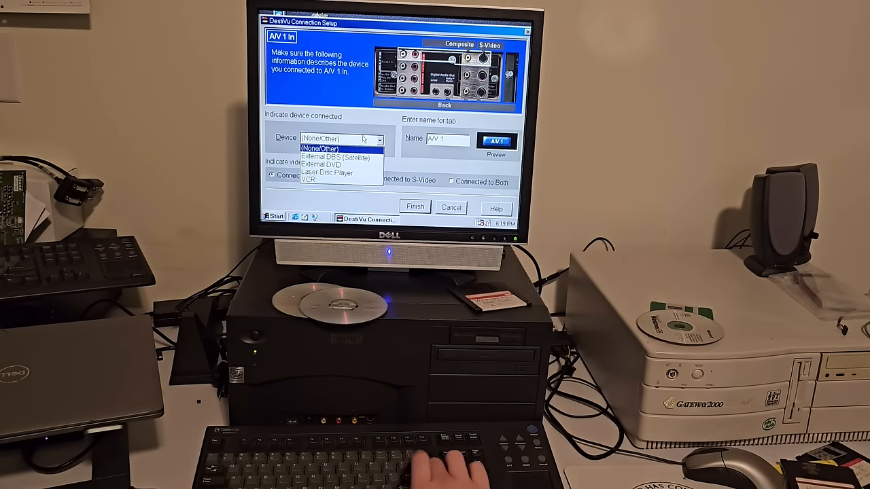
pyautogui.press('Escape')
pyautogui.press('Escape')
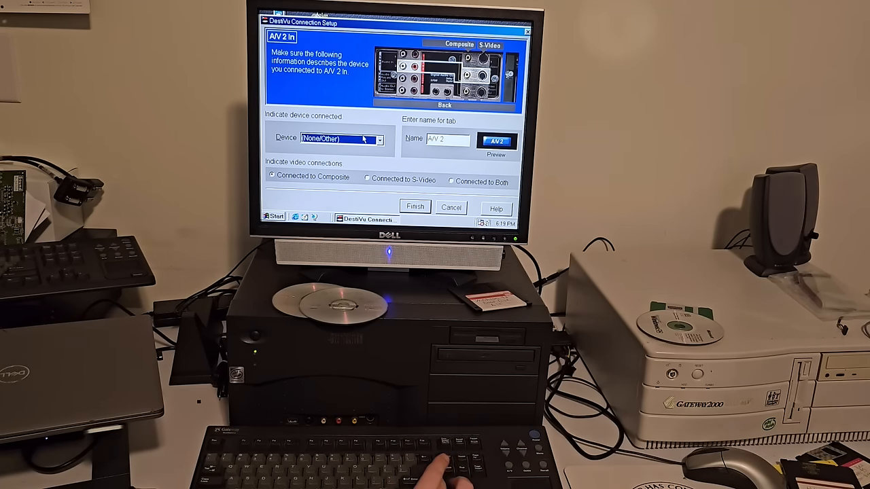
# Pass A/V 2 In, Front A/V In and Record Out with no devices, finishing connection setup.
pyautogui.press('Return')
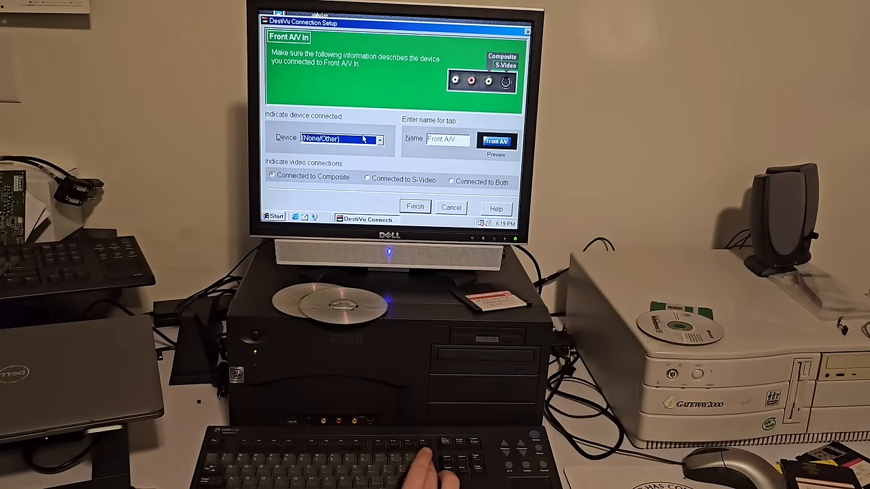
pyautogui.press('Return')
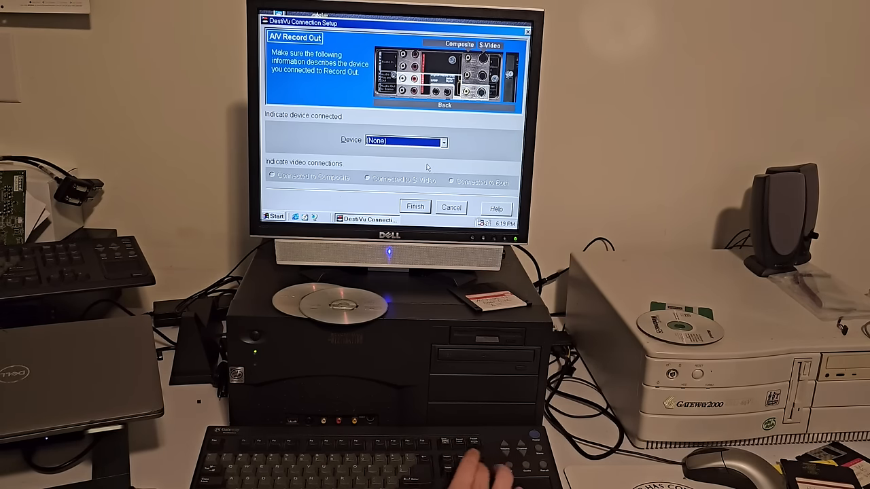
pyautogui.press('Return')
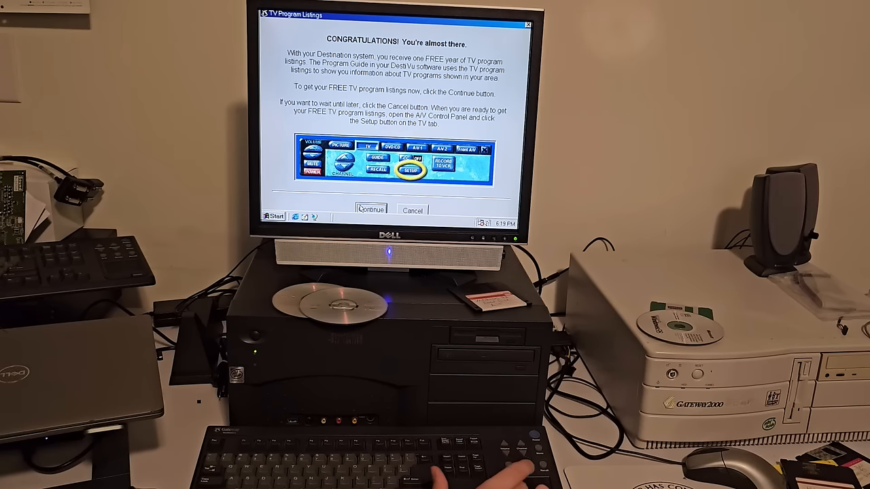
# Continue past the listings offer, then cancel the TV Host Subscription Wizard.
pyautogui.click(371, 209)
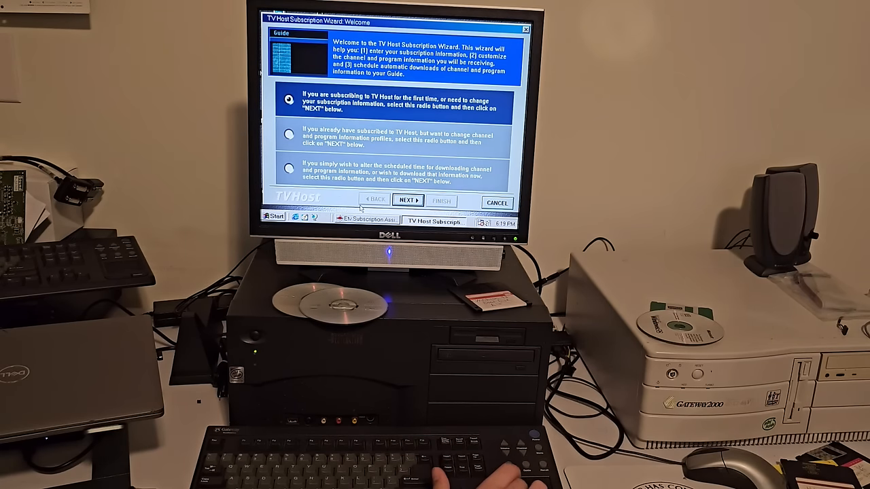
pyautogui.click(497, 203)
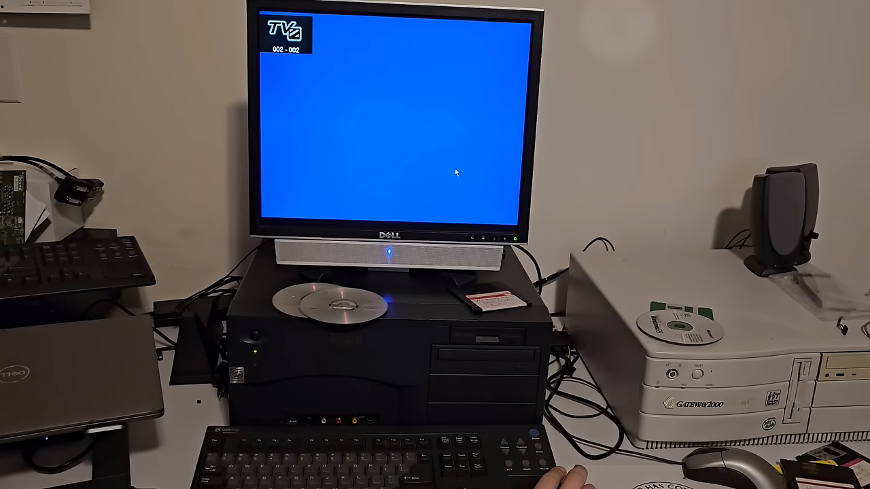
# Bring up the Destination on-screen menu and choose Desktop to return to Windows.
pyautogui.press('Escape')
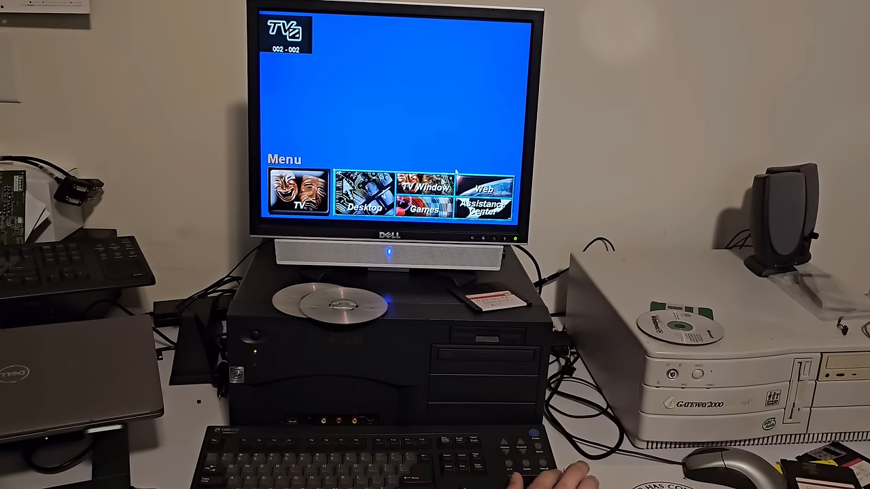
pyautogui.press('Down')
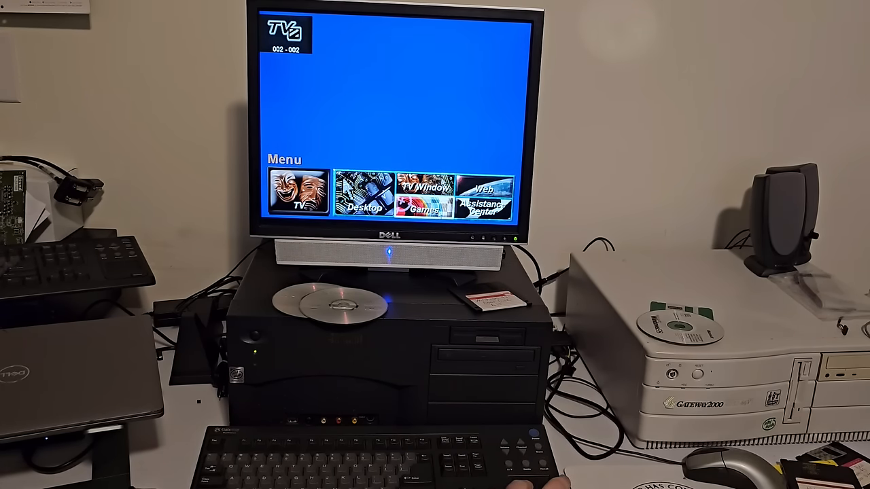
pyautogui.press('Left')
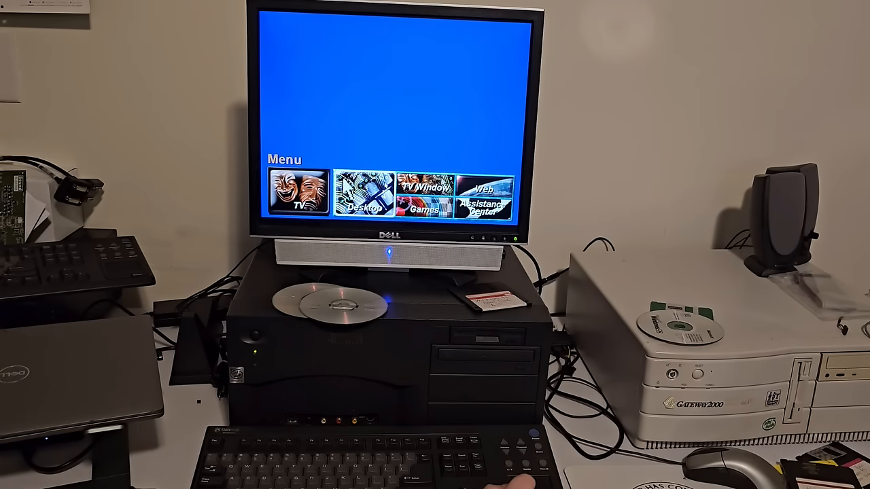
pyautogui.press('Return')
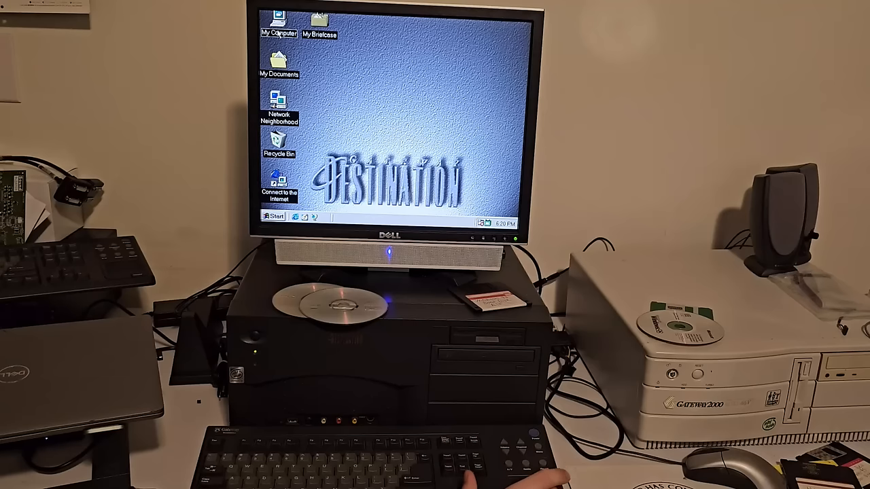
# Reach Device Manager via My Computer properties and briefly view the TelePath device's properties.
pyautogui.rightClick(278, 32)
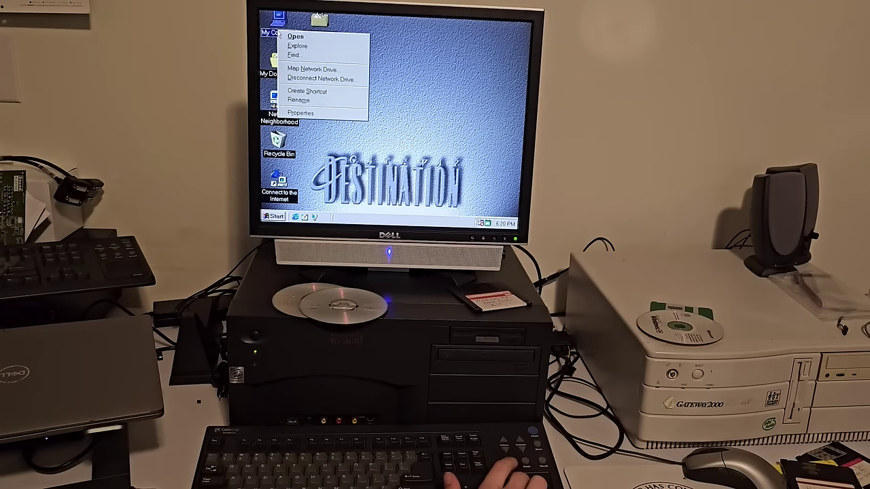
pyautogui.click(284, 113)
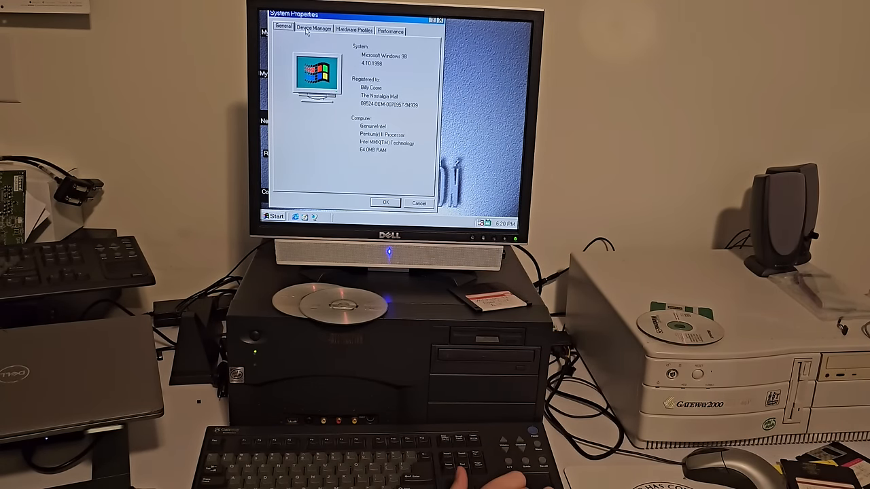
pyautogui.click(310, 30)
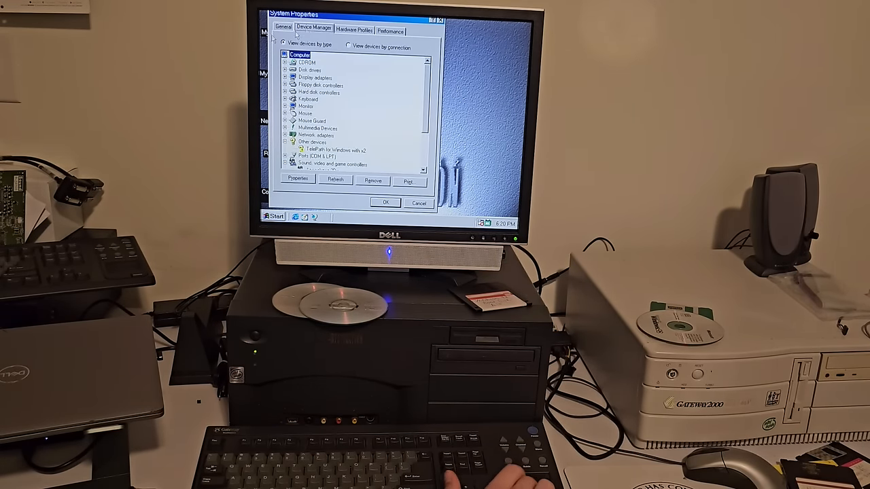
pyautogui.doubleClick(334, 150)
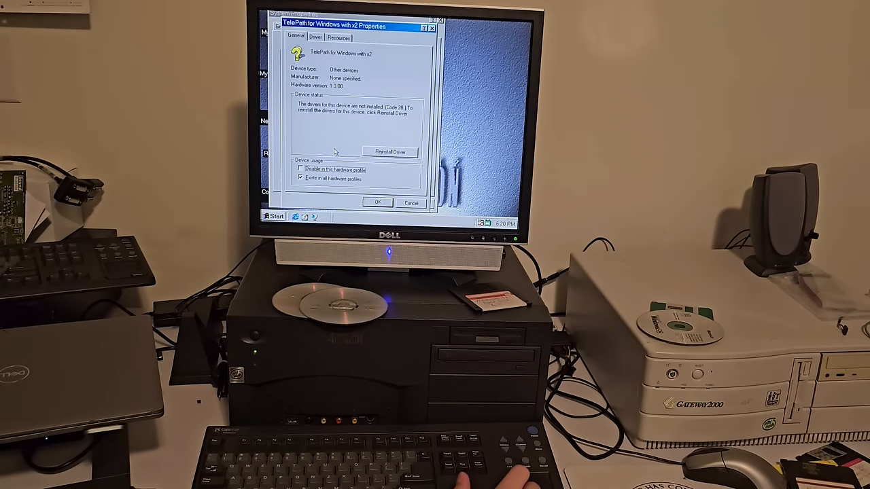
pyautogui.press('Escape')
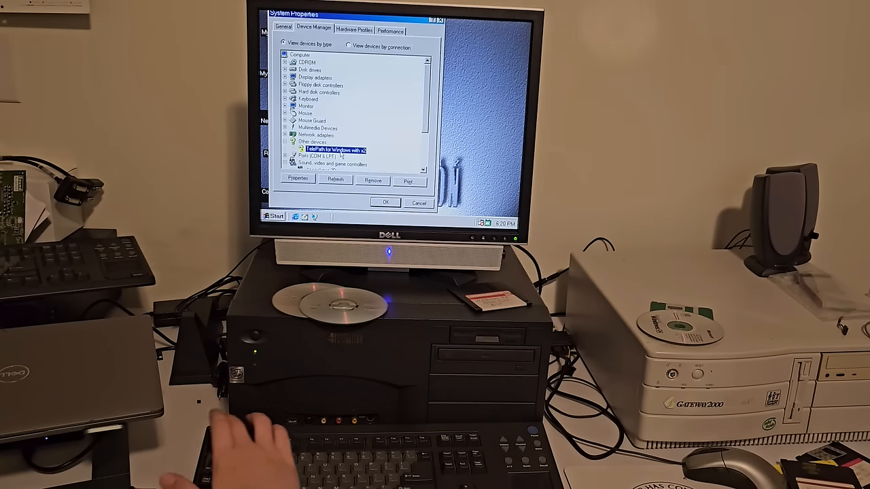
# Expand Sound, video and game controllers and select the ENSONIQ SoundscapeVIVO card.
pyautogui.press('Down')
pyautogui.press('Down')
pyautogui.press('Right')
pyautogui.press('Down')
pyautogui.press('Down')
pyautogui.press('Down')
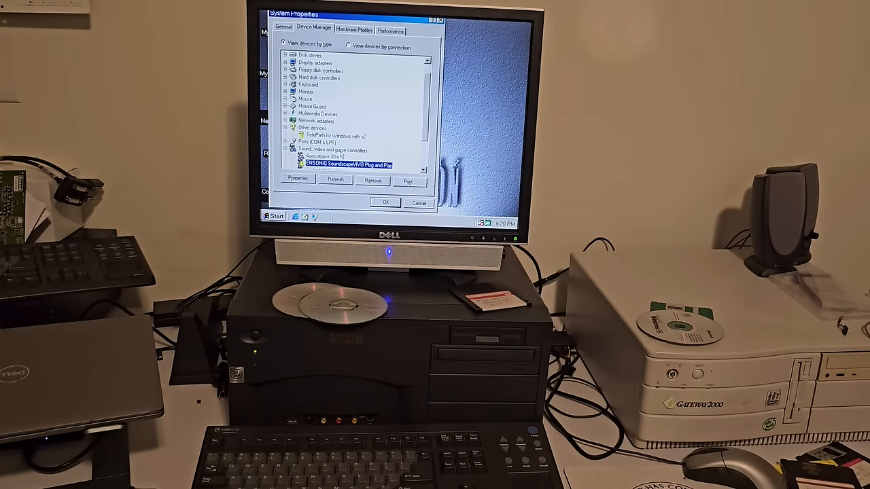
pyautogui.press('Down')
pyautogui.press('Down')
pyautogui.press('Down')
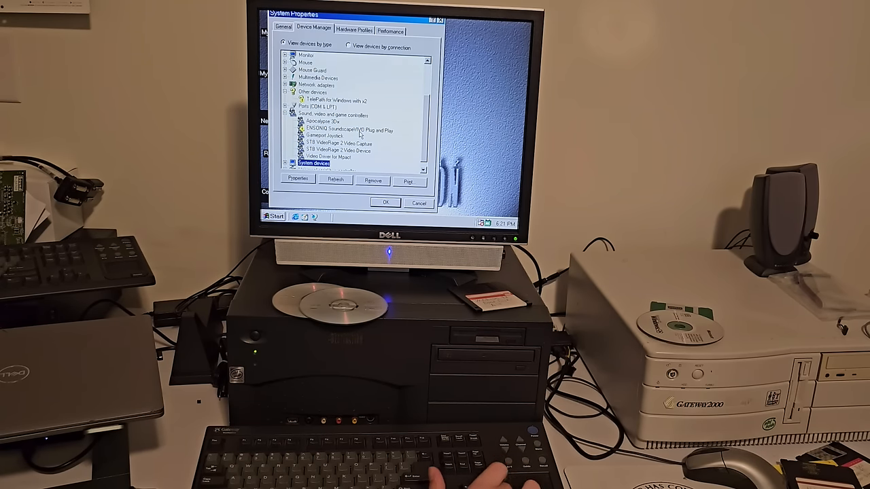
pyautogui.press('Up')
pyautogui.press('Up')
pyautogui.press('Up')
# Review the ENSONIQ card's Settings and Resources entries and conflicts, then cancel without changes.
pyautogui.press('Return')
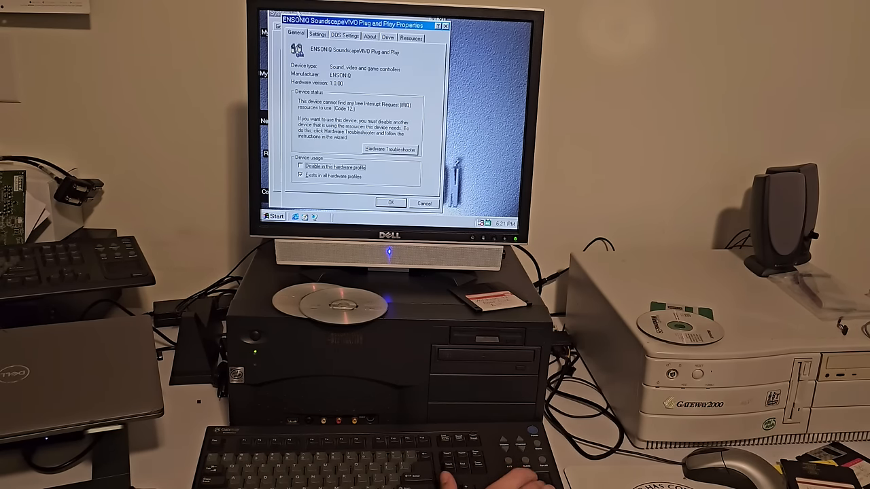
pyautogui.click(317, 36)
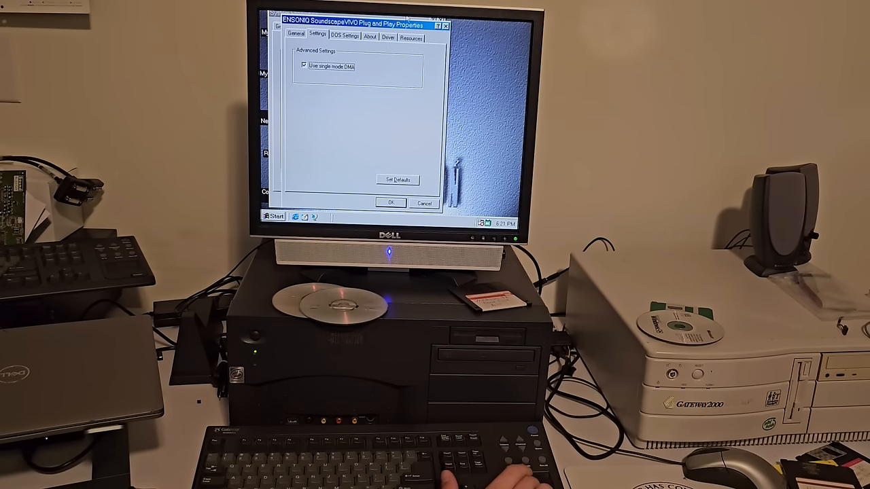
pyautogui.click(412, 39)
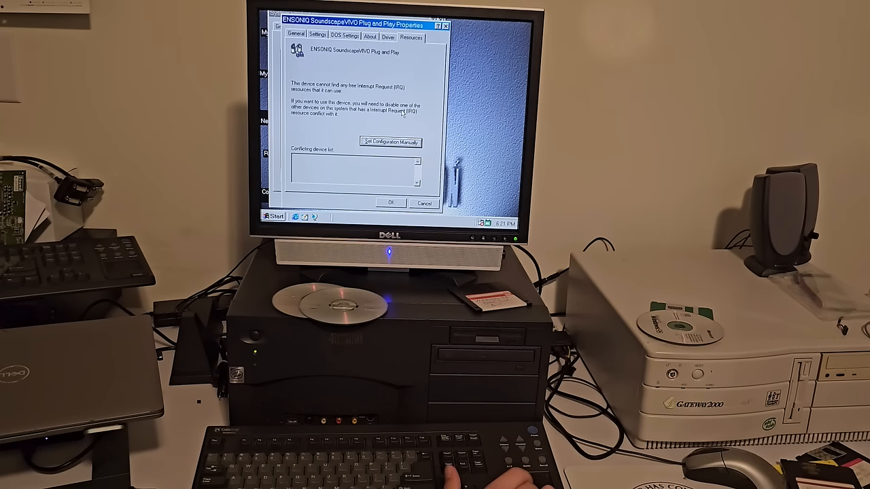
pyautogui.click(391, 141)
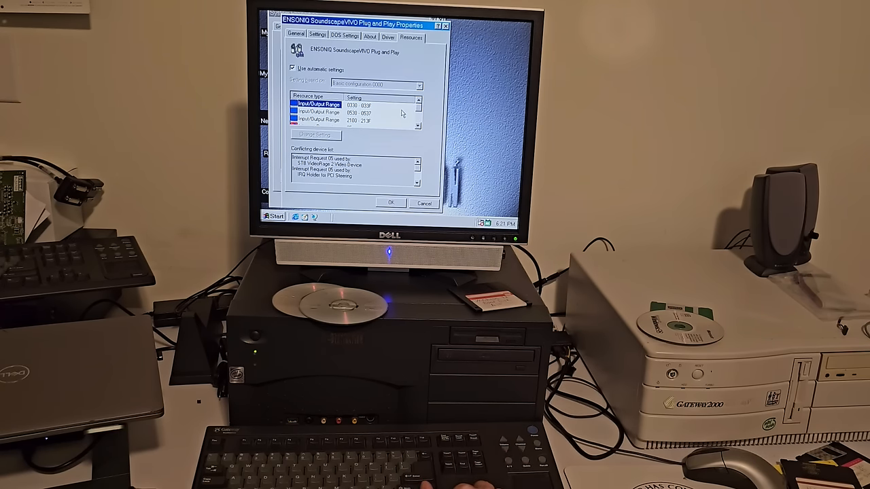
pyautogui.press('Down')
pyautogui.press('Down')
pyautogui.press('Down')
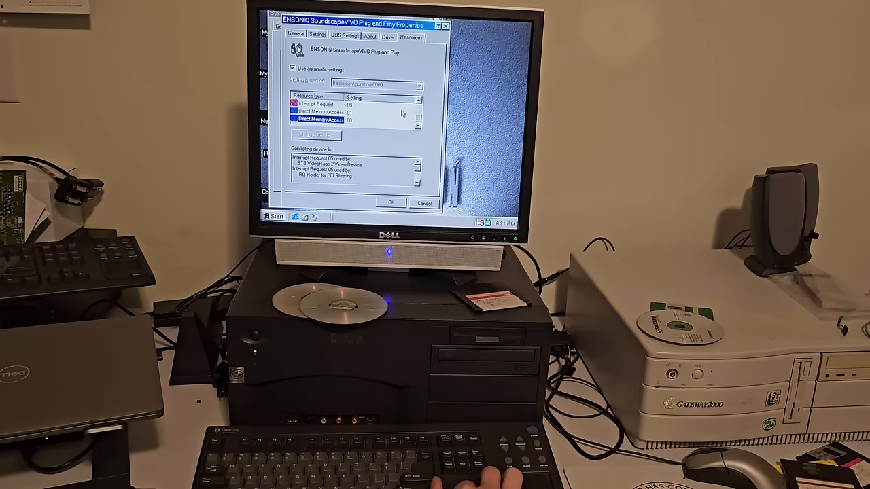
pyautogui.press('Down')
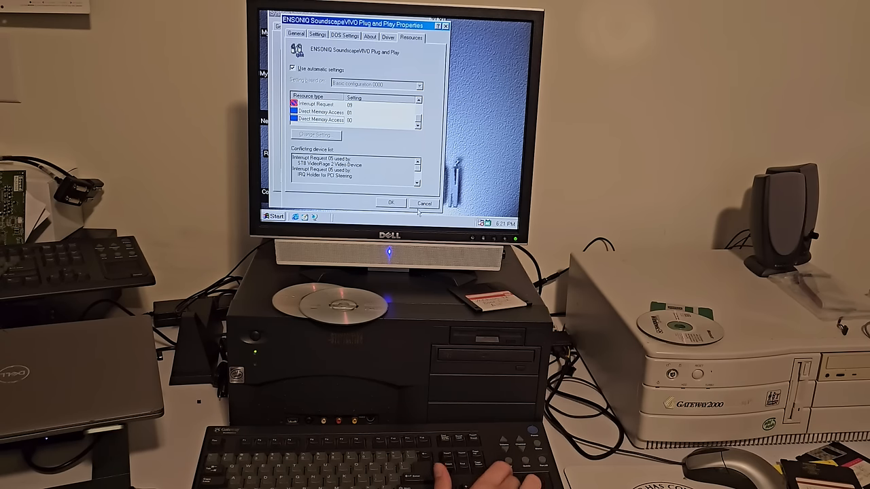
pyautogui.click(423, 204)
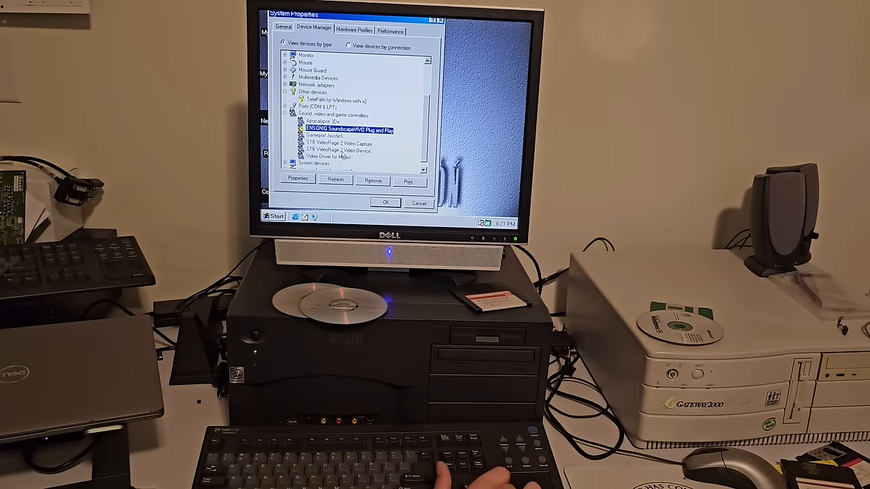
# Try changing the STB VideoRage 2 Video Device's IRQ manually, confirm it cannot be modified, and close.
pyautogui.doubleClick(338, 150)
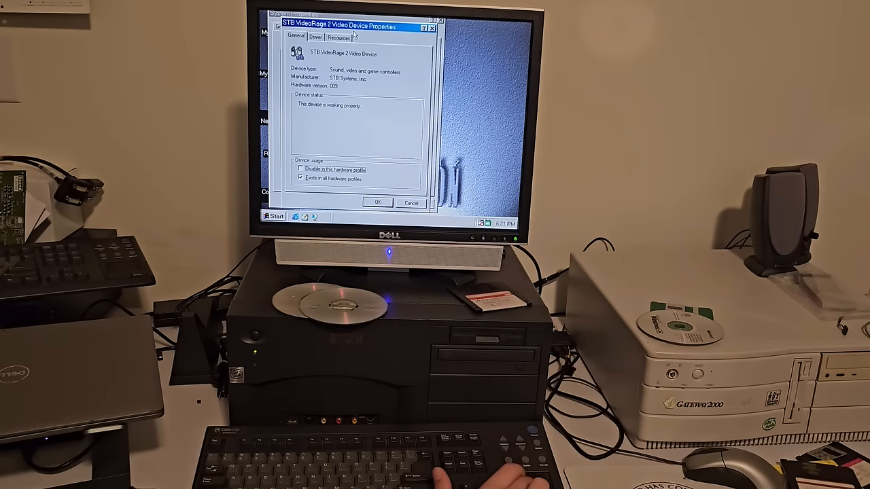
pyautogui.click(337, 38)
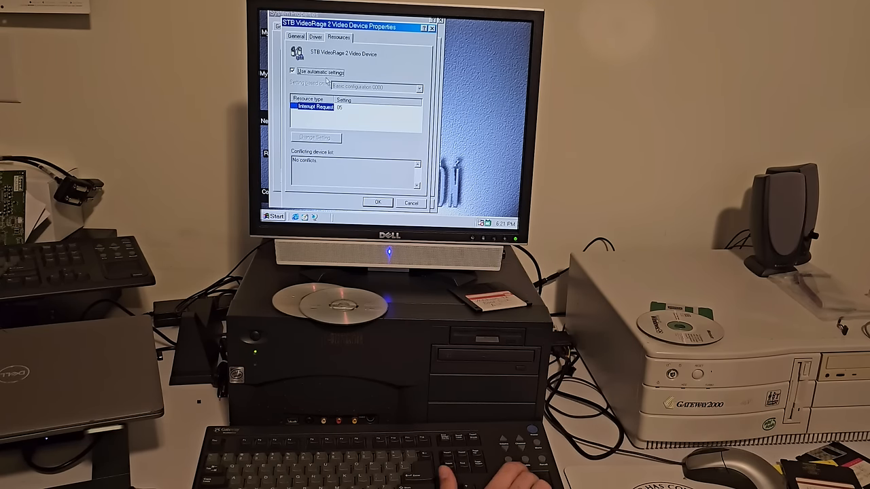
pyautogui.click(292, 71)
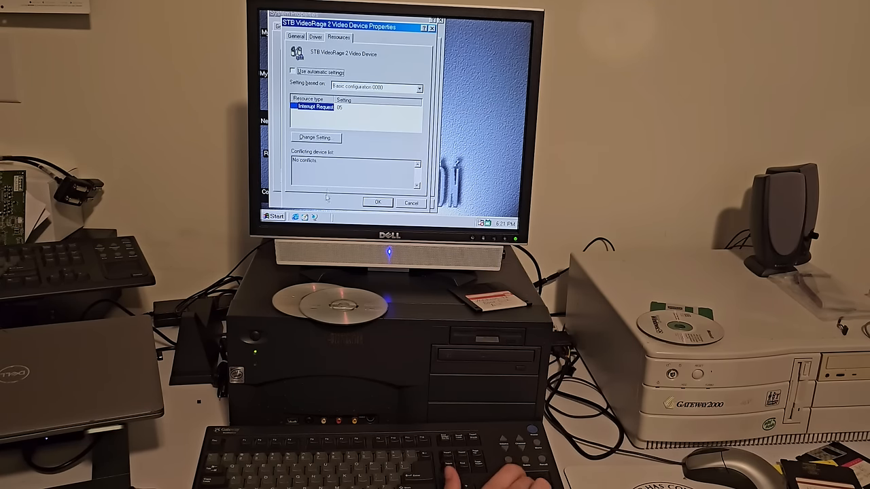
pyautogui.click(323, 138)
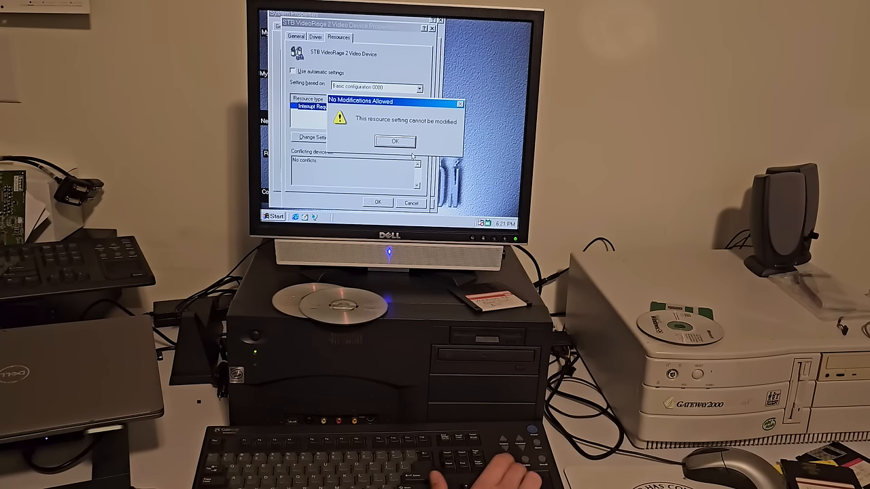
pyautogui.press('Return')
pyautogui.press('Escape')
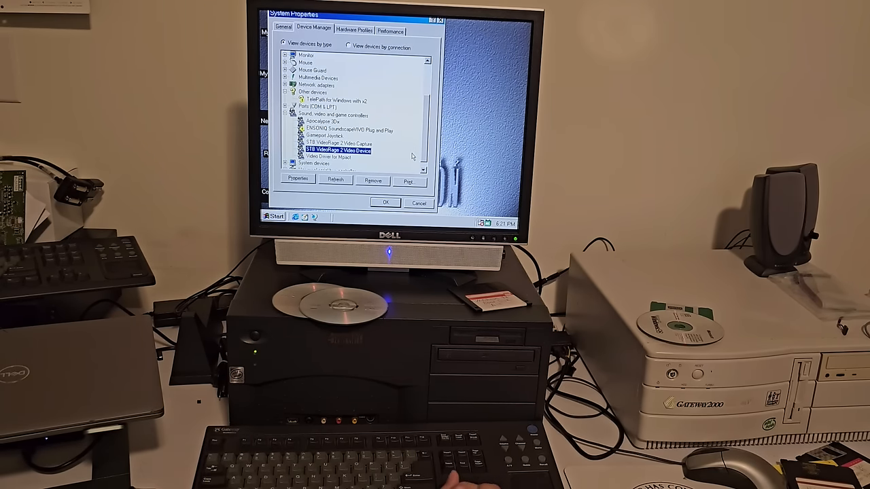
pyautogui.press('Up')
pyautogui.press('Up')
pyautogui.press('Up')
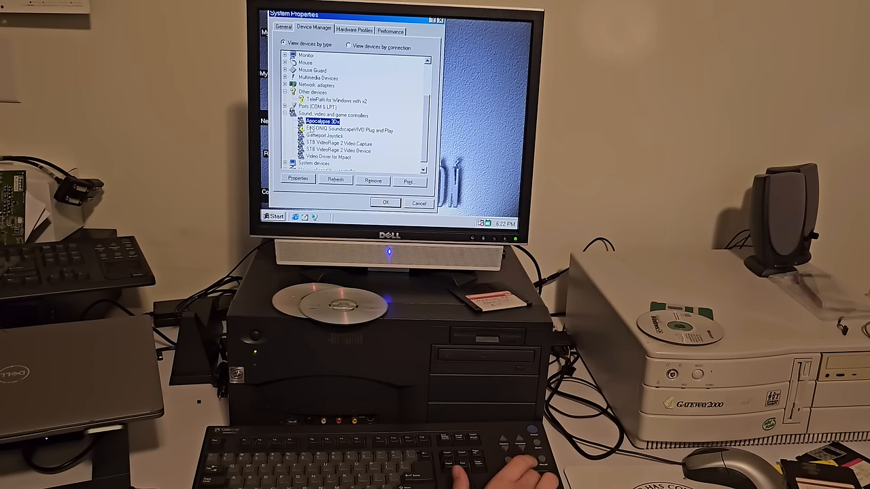
# Reopen the ENSONIQ card's properties and review its Settings, Driver and Resources pages.
pyautogui.press('Down')
pyautogui.press('Return')
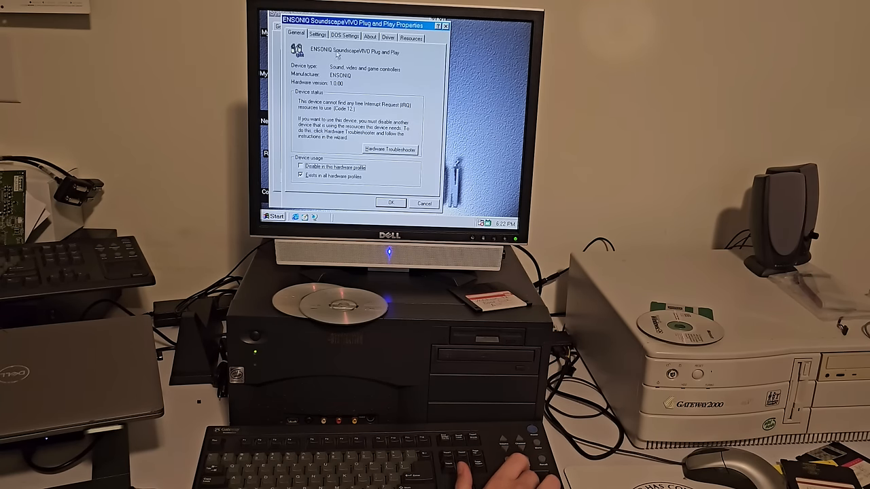
pyautogui.click(337, 37)
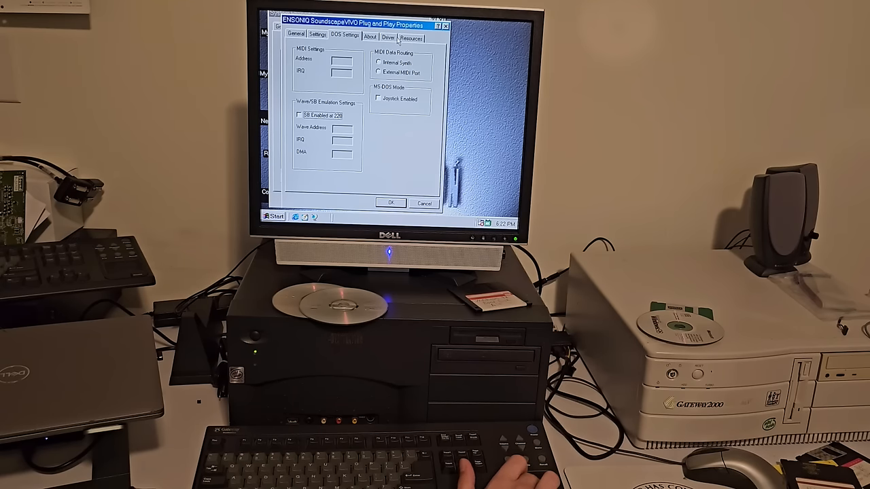
pyautogui.click(389, 38)
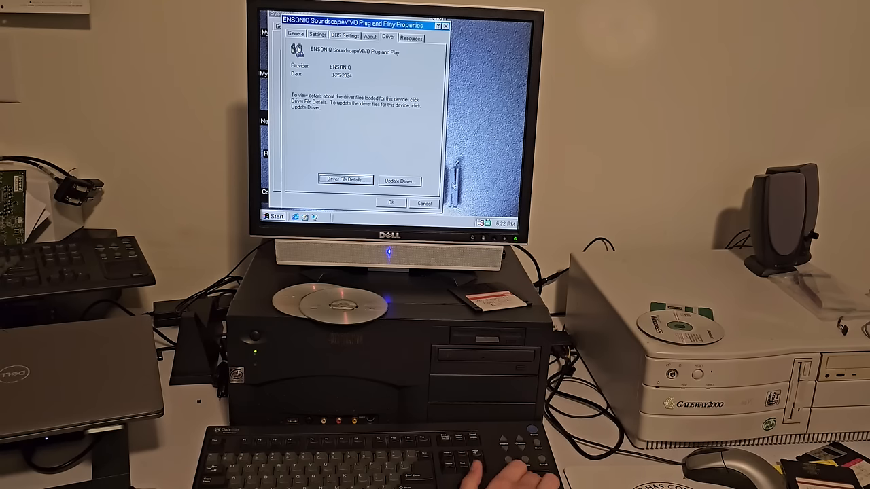
pyautogui.click(406, 41)
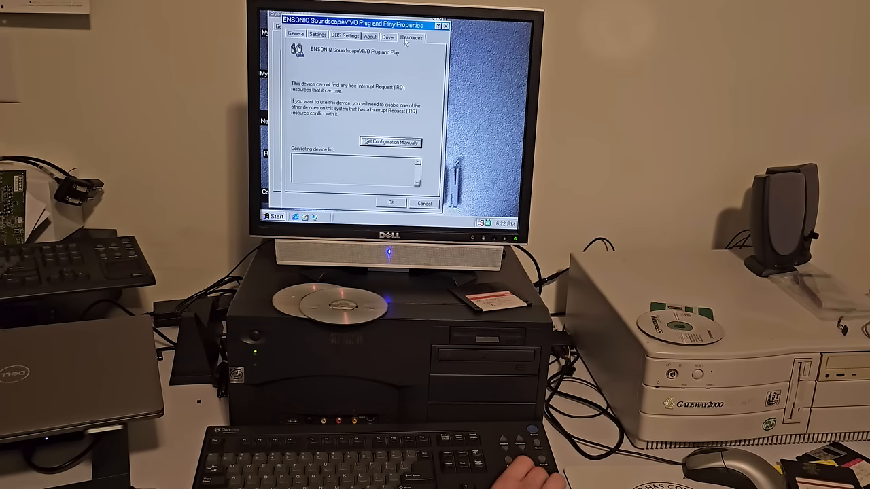
pyautogui.click(414, 144)
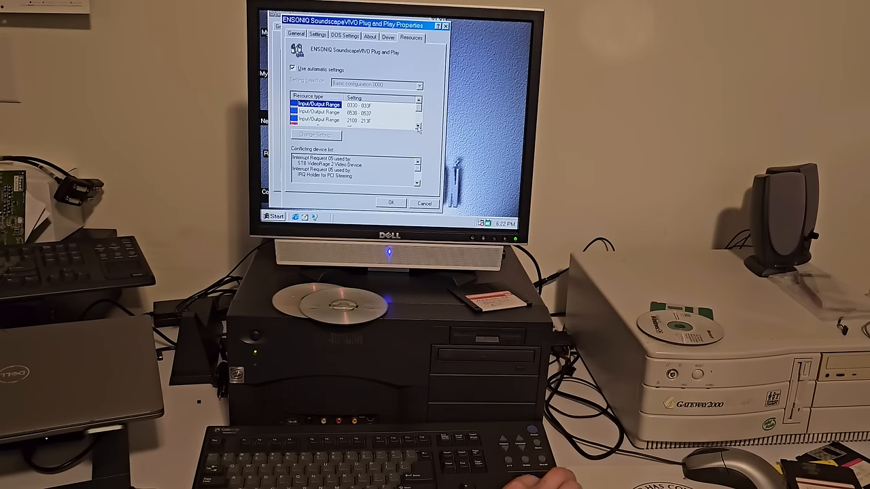
# Turn off automatic resources, try another Interrupt Request value, cancel it and close the properties dialogs.
pyautogui.click(418, 126)
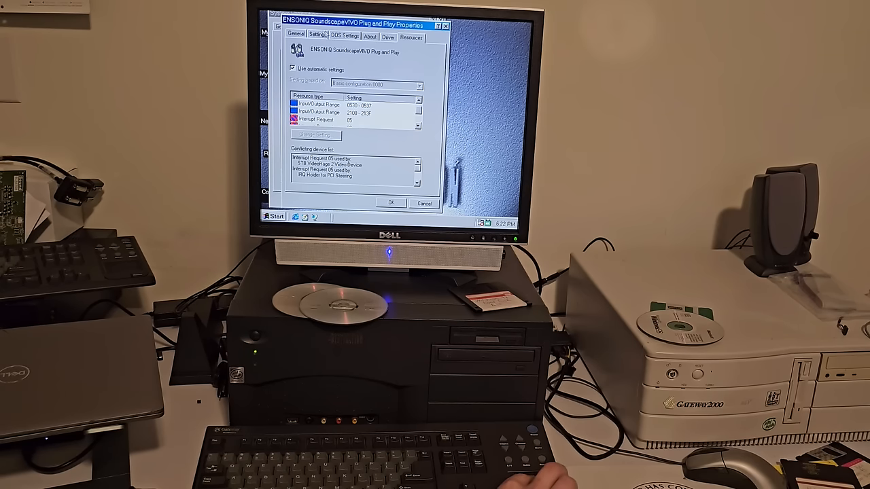
pyautogui.click(293, 69)
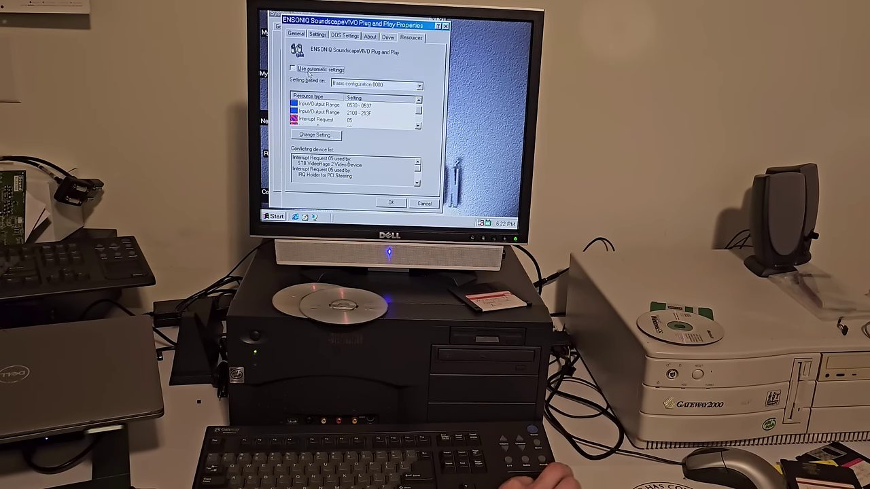
pyautogui.click(418, 127)
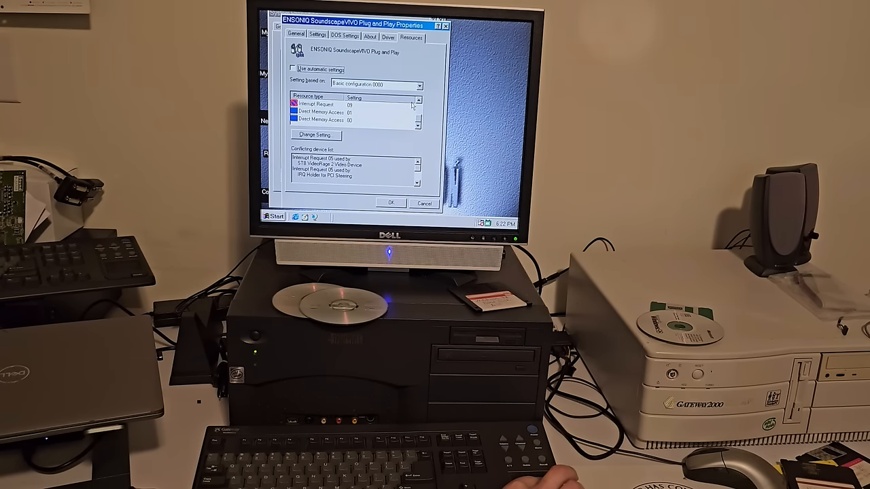
pyautogui.click(418, 100)
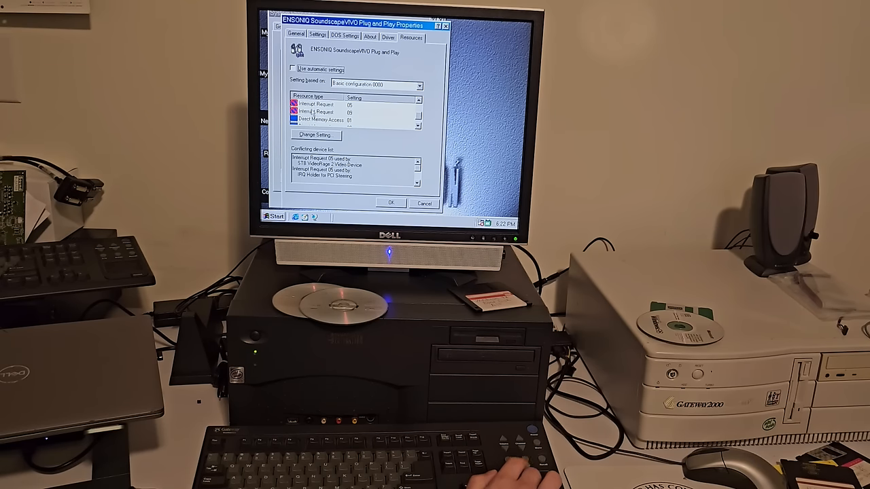
pyautogui.doubleClick(314, 110)
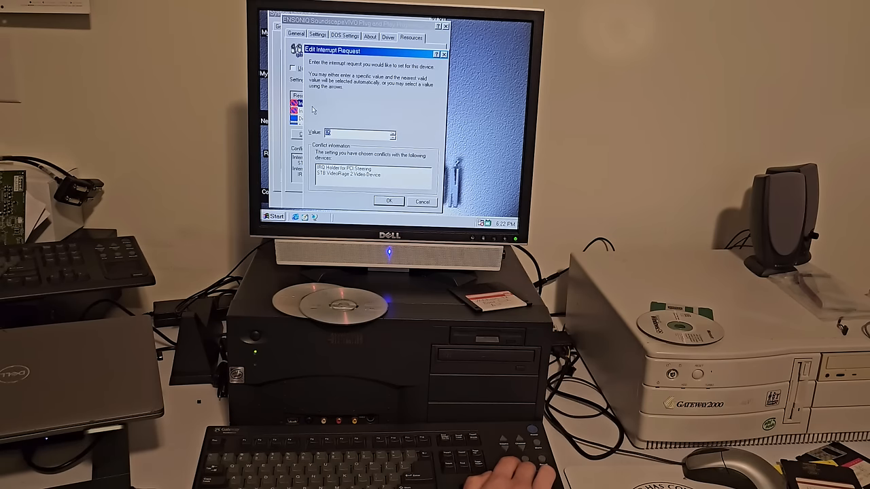
pyautogui.press('Down')
pyautogui.press('Down')
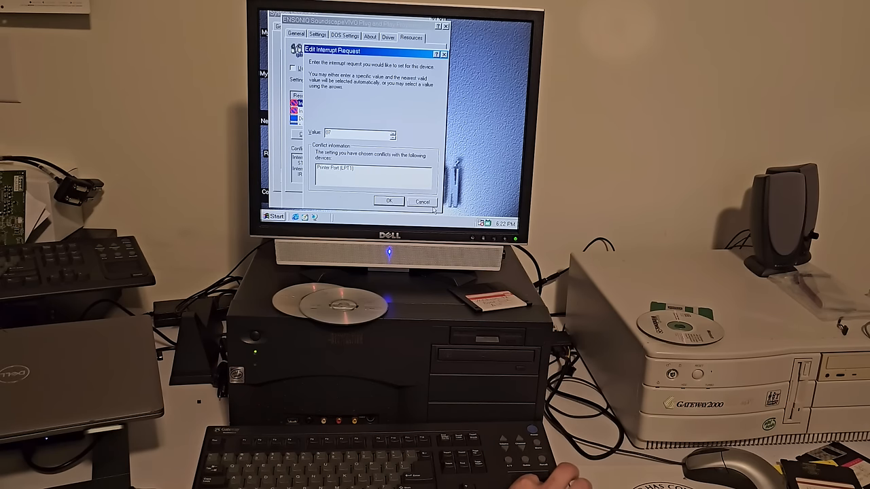
pyautogui.click(422, 201)
pyautogui.click(428, 204)
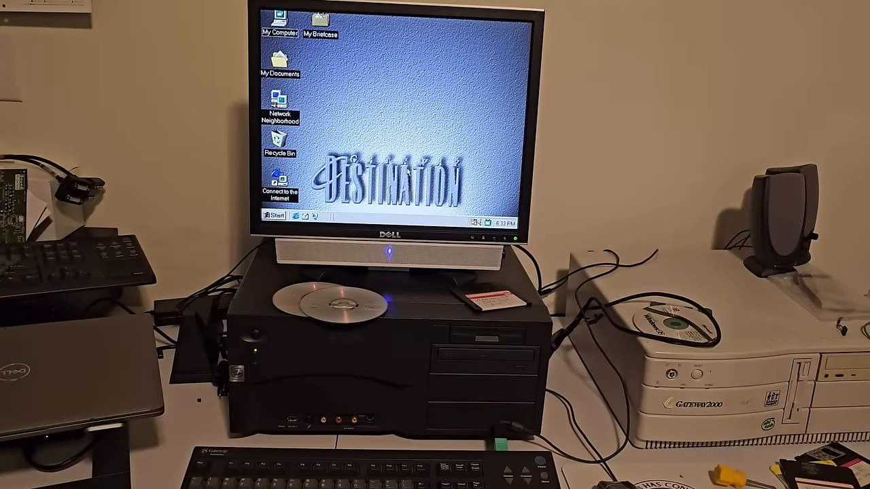
pyautogui.rightClick(280, 27)
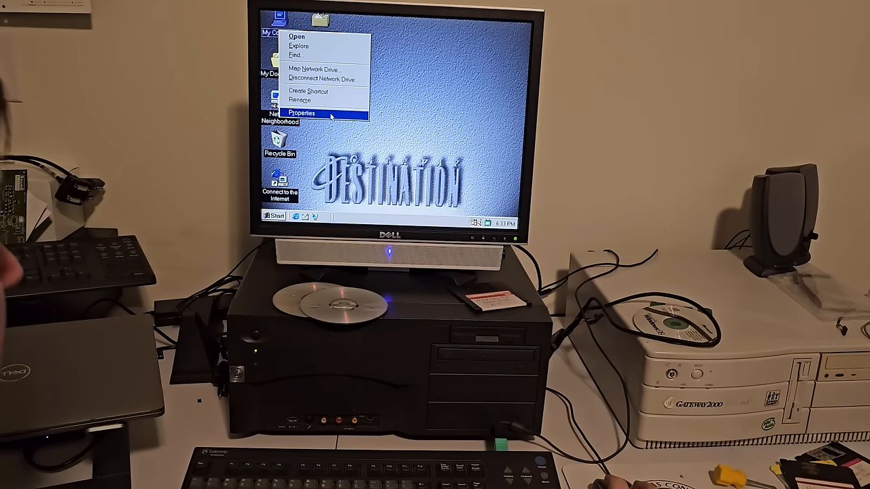
pyautogui.click(331, 115)
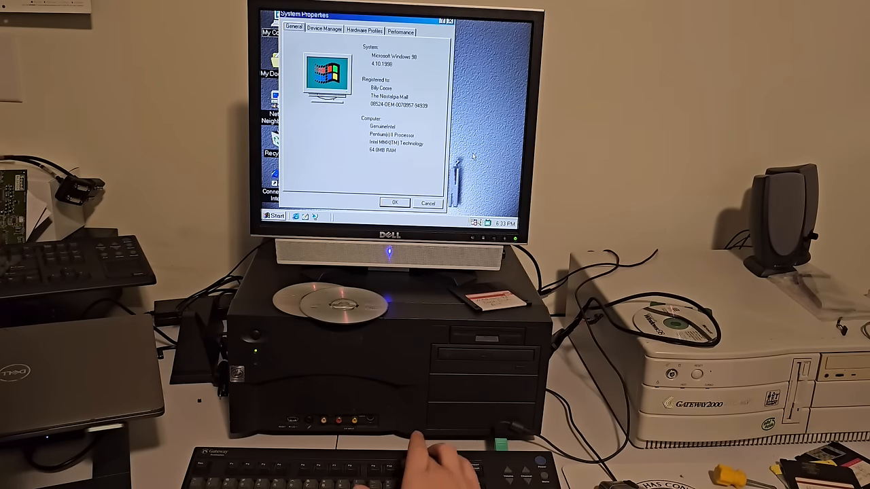
pyautogui.click(324, 30)
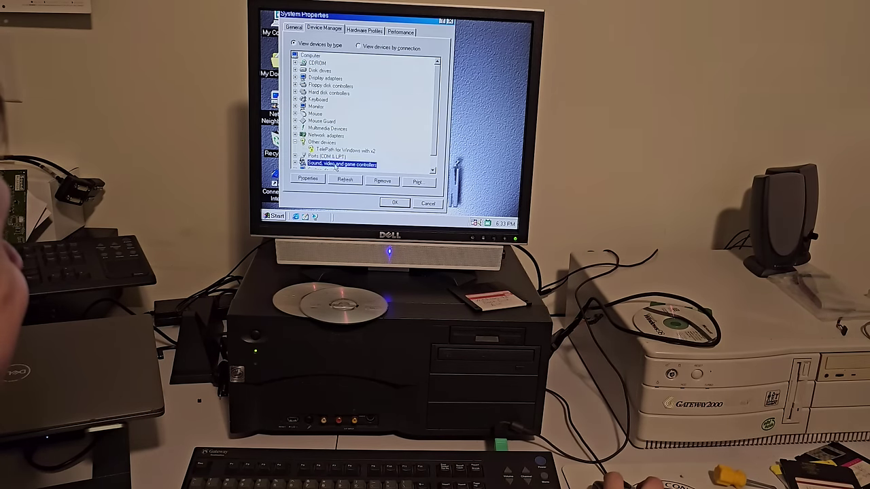
pyautogui.doubleClick(354, 164)
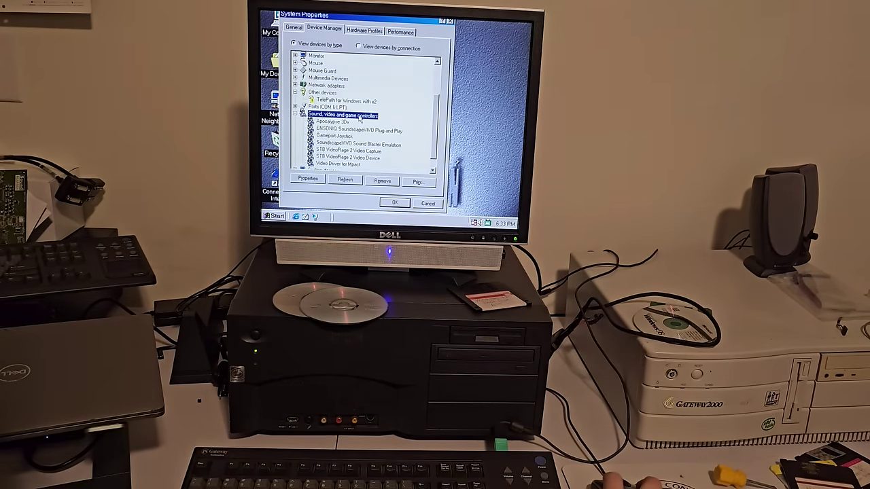
pyautogui.doubleClick(366, 117)
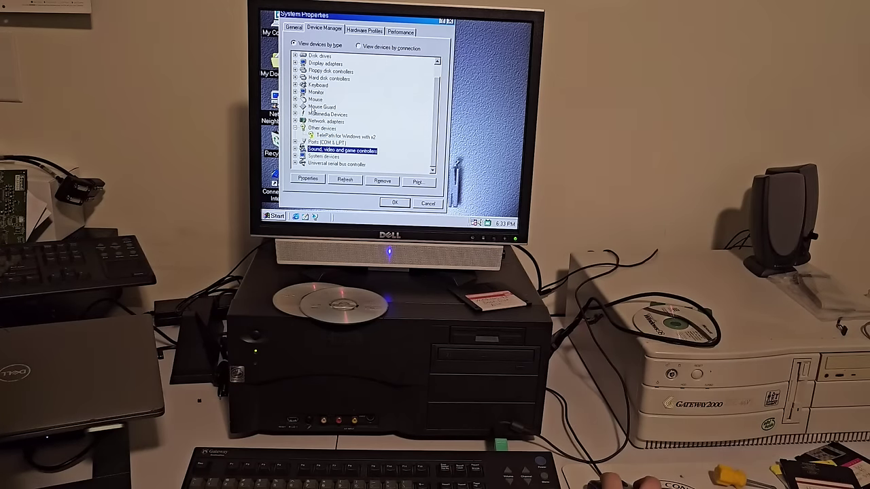
pyautogui.doubleClick(320, 107)
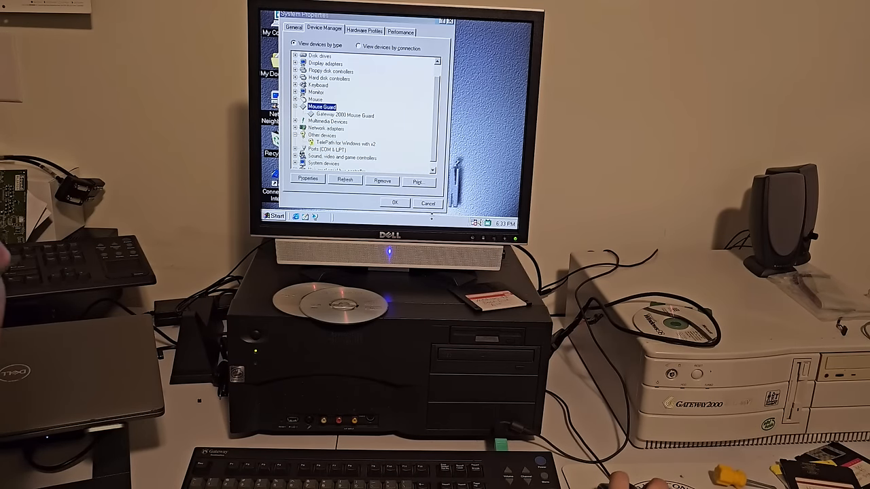
pyautogui.press('Escape')
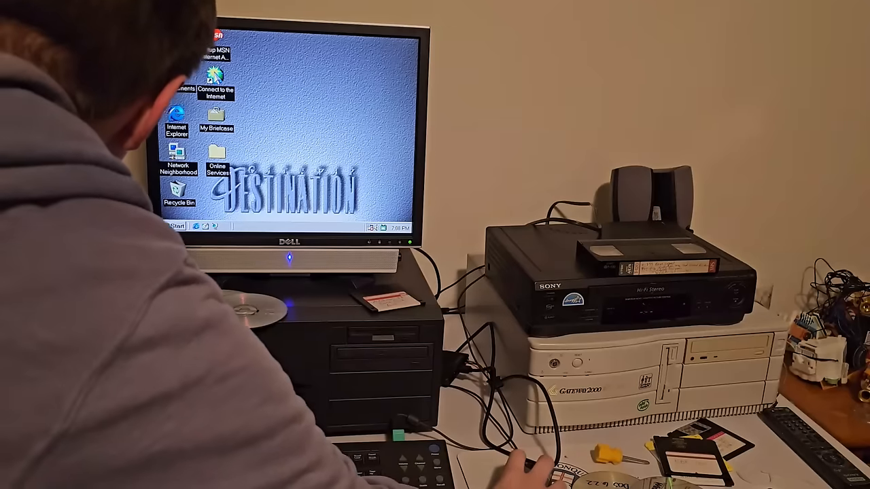
# View My Computer's General and Device Manager pages, close them, and bring up the Start menu.
pyautogui.rightClick(174, 41)
pyautogui.click(199, 103)
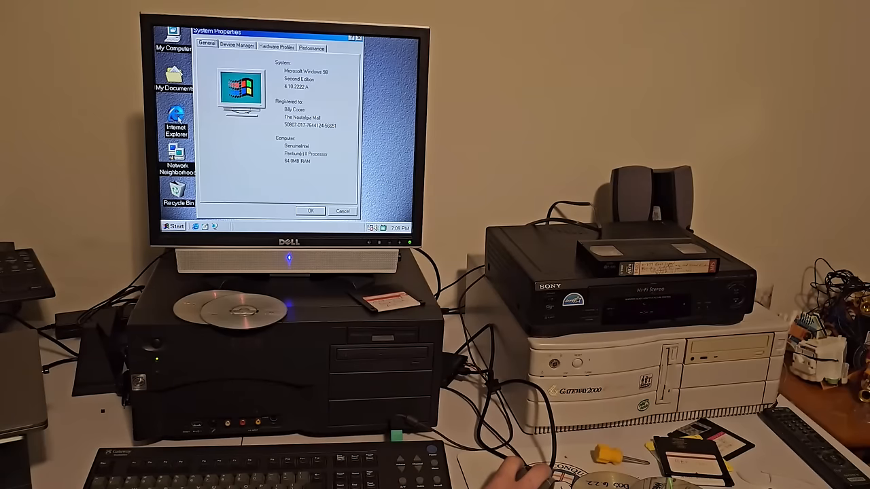
pyautogui.click(237, 46)
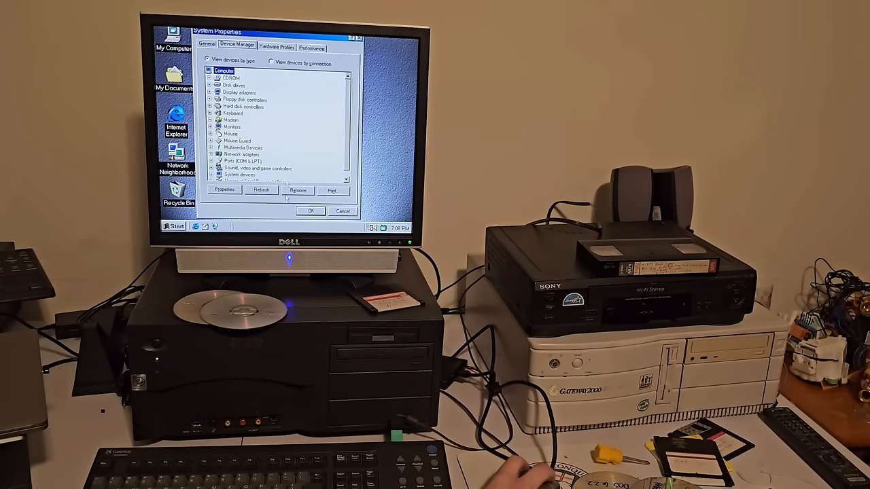
pyautogui.click(343, 211)
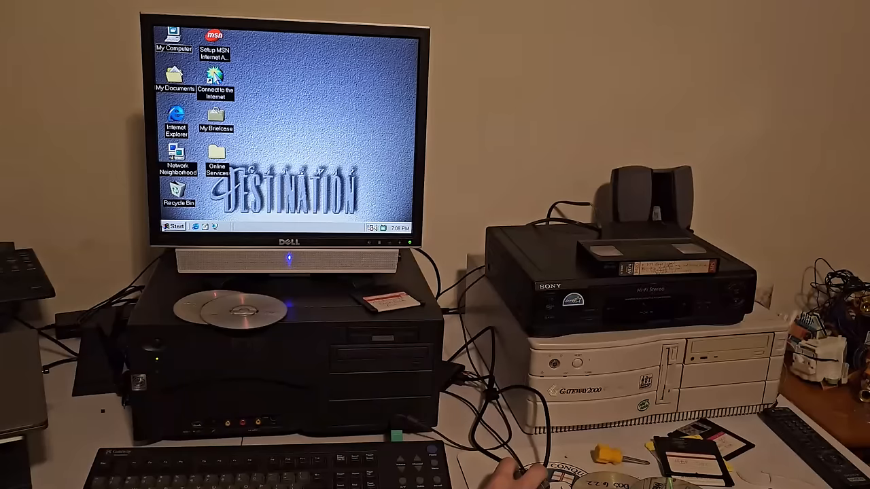
pyautogui.click(174, 226)
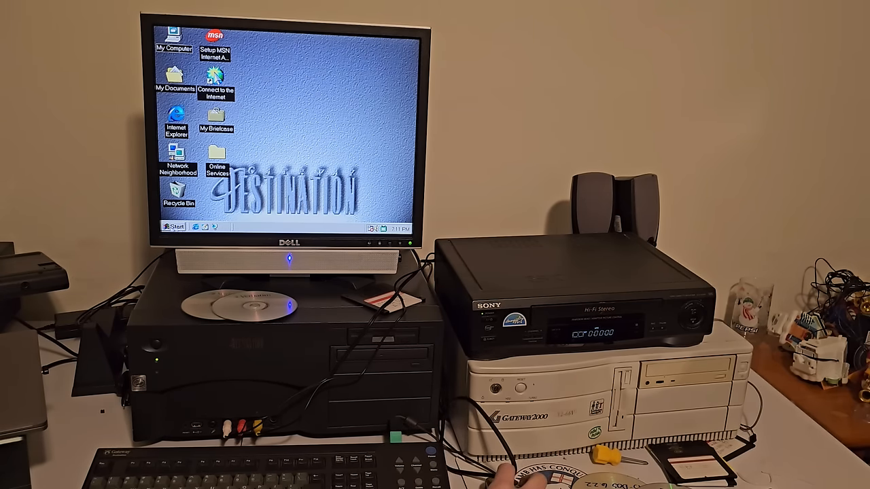
# Dismiss the Start menu, show the A/V panel and power on the Front A/V input full screen.
pyautogui.click(174, 226)
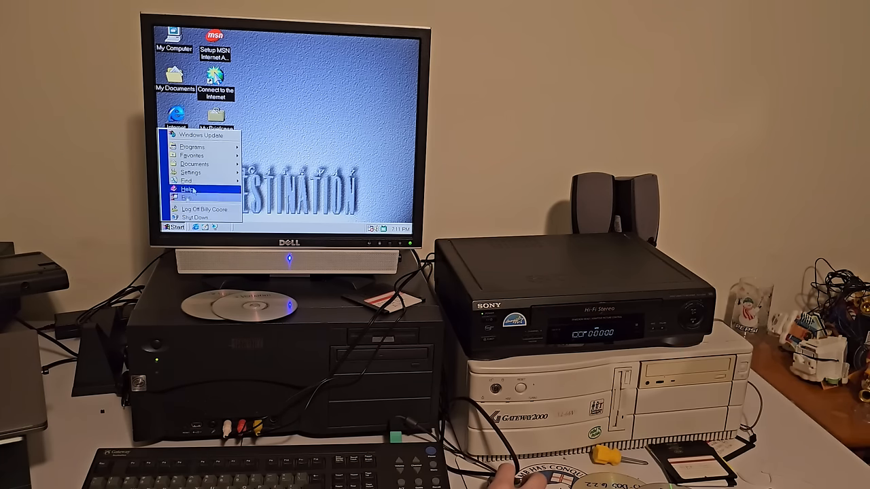
pyautogui.moveTo(191, 172)
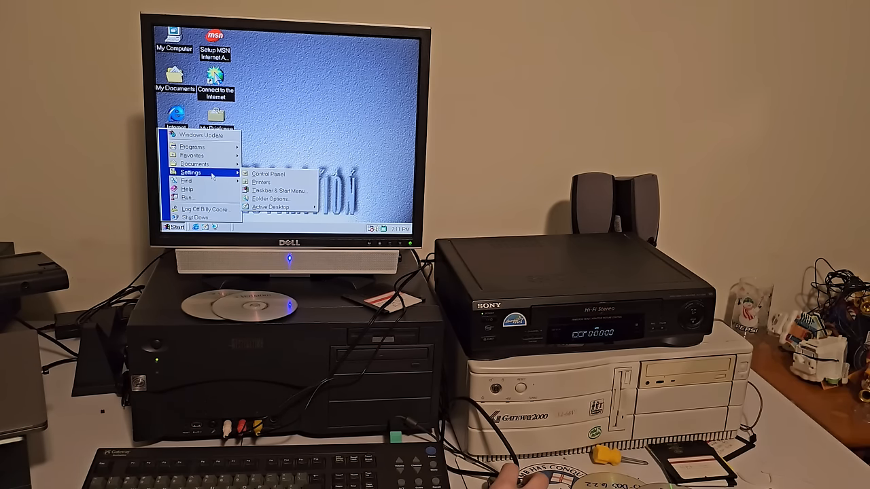
pyautogui.click(340, 83)
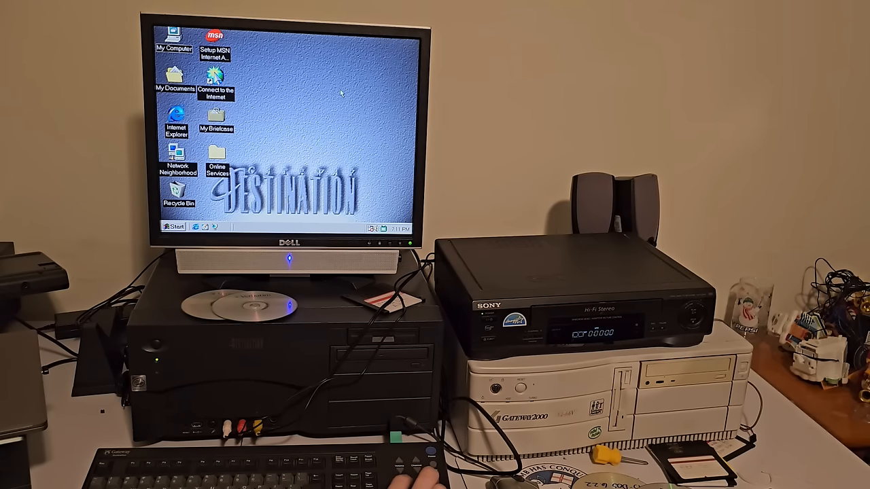
pyautogui.press('F12')
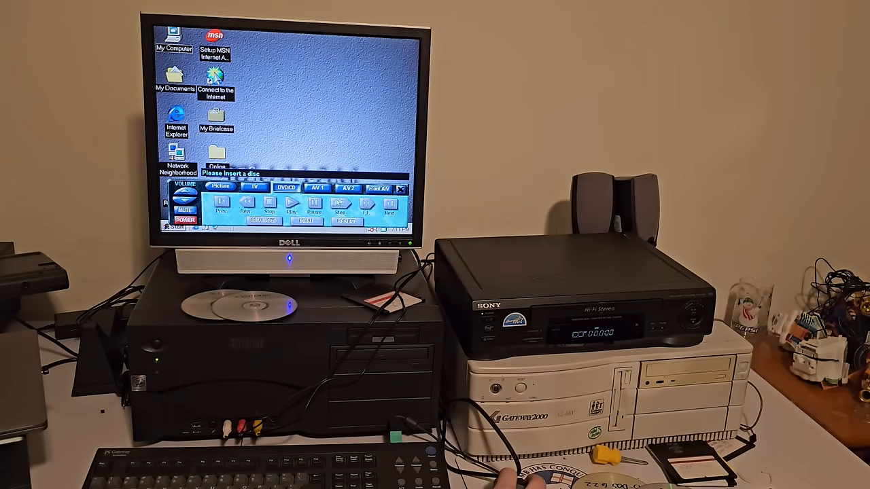
pyautogui.click(378, 189)
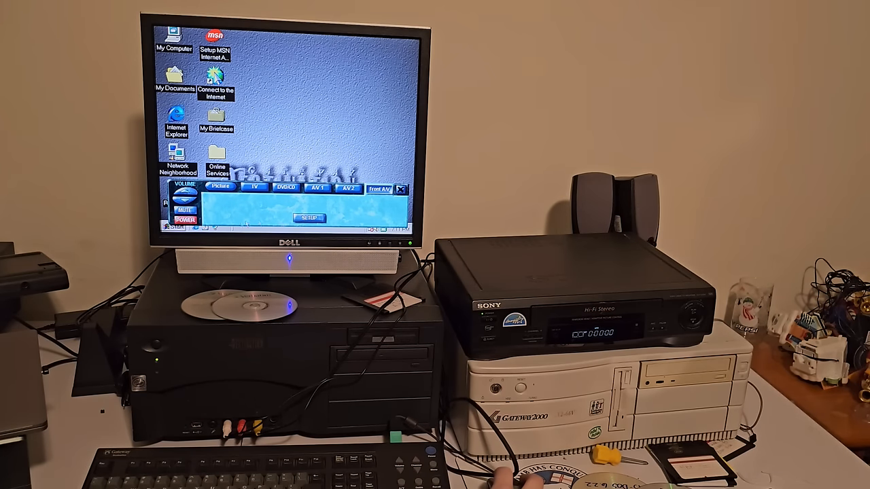
pyautogui.click(189, 221)
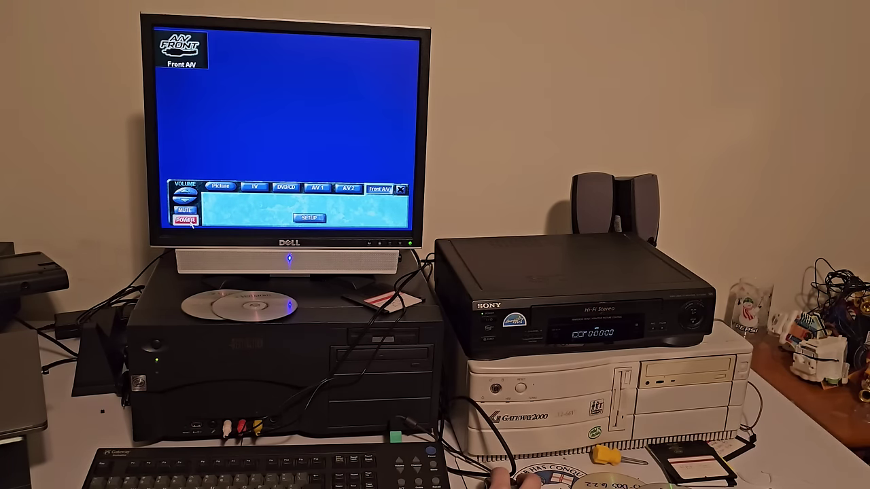
# Toggle the Front A/V view between windowed and full screen, then close the control panel.
pyautogui.doubleClick(289, 142)
pyautogui.doubleClick(366, 106)
pyautogui.click(401, 190)
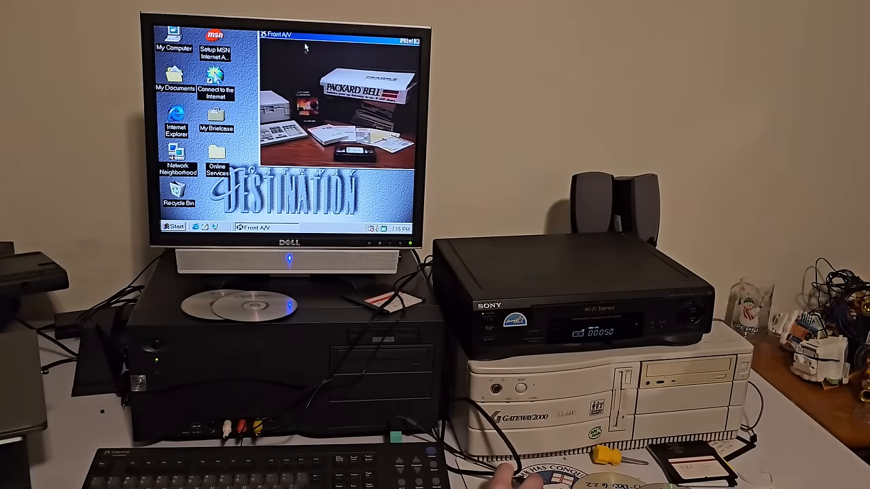
# Shrink the video window aside, then launch WordPad from Accessories and maximize it.
pyautogui.moveTo(272, 70); pyautogui.dragTo(262, 68)
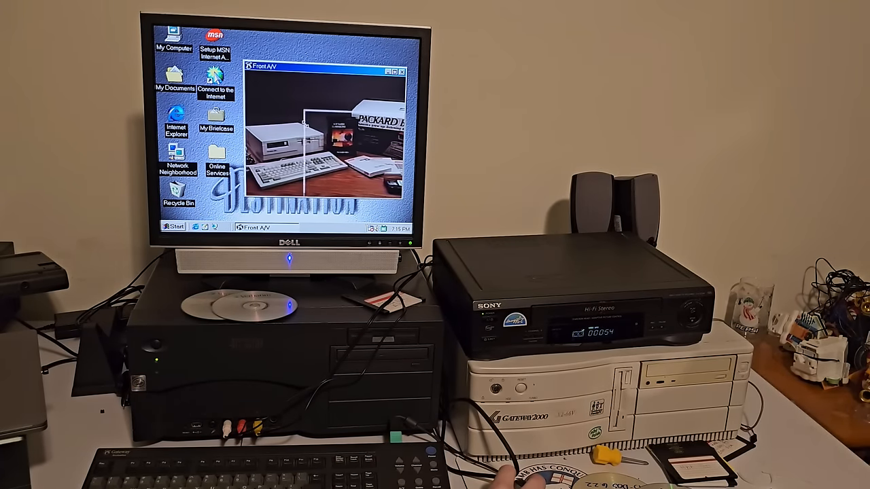
pyautogui.doubleClick(339, 155)
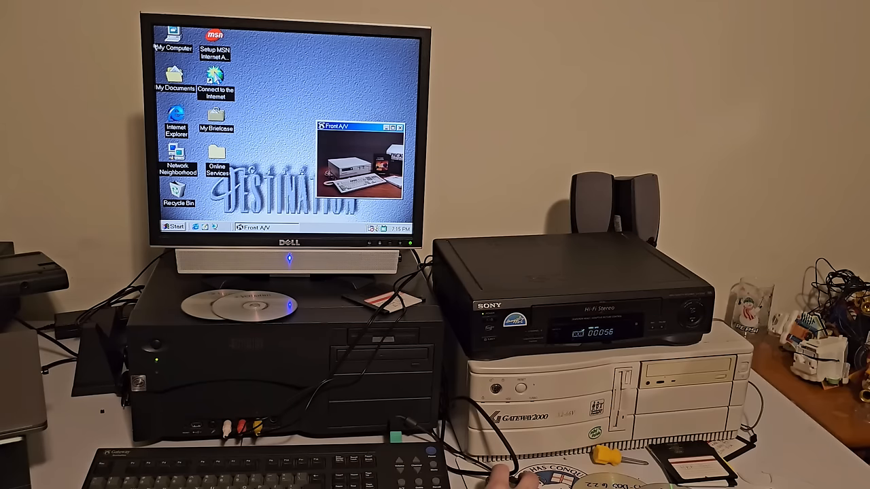
pyautogui.doubleClick(173, 37)
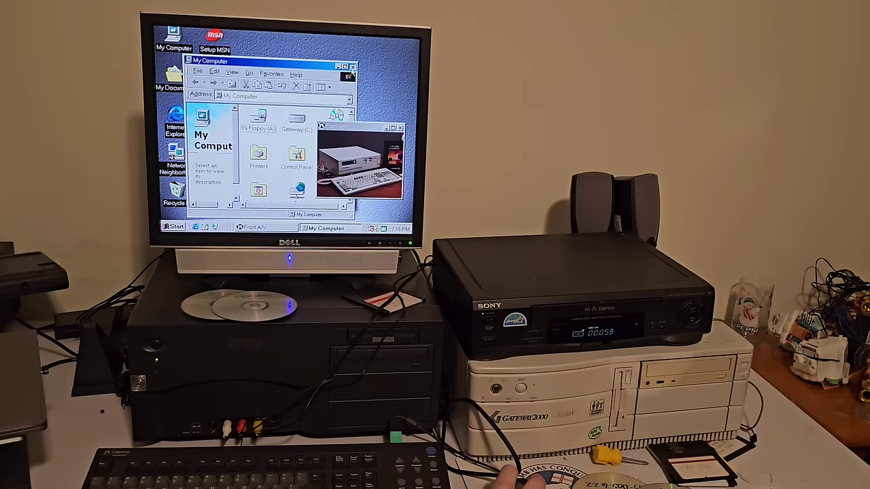
pyautogui.click(351, 65)
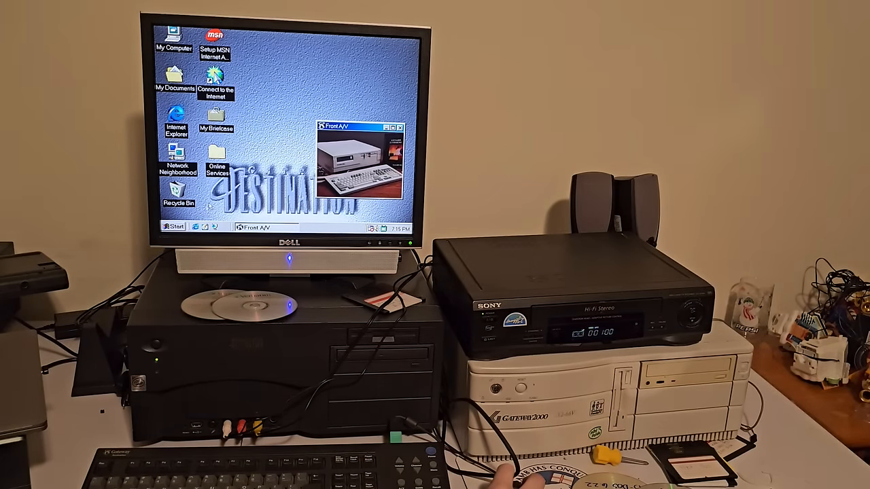
pyautogui.click(173, 227)
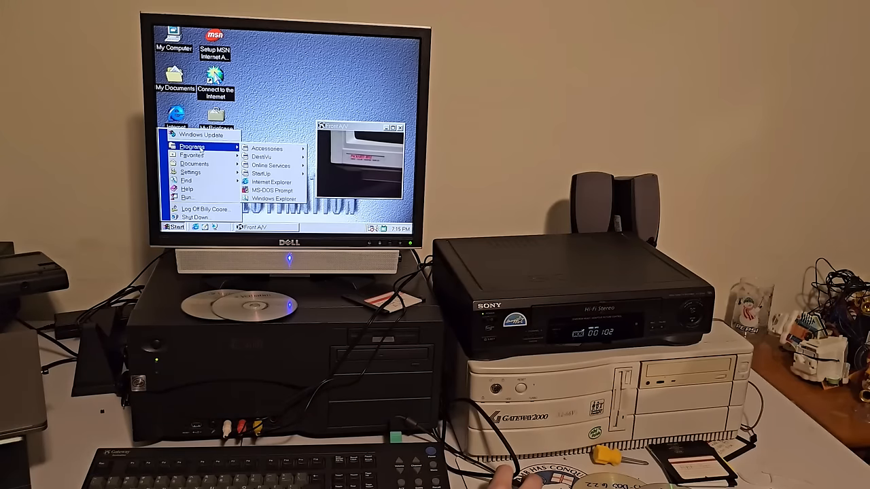
pyautogui.moveTo(267, 148)
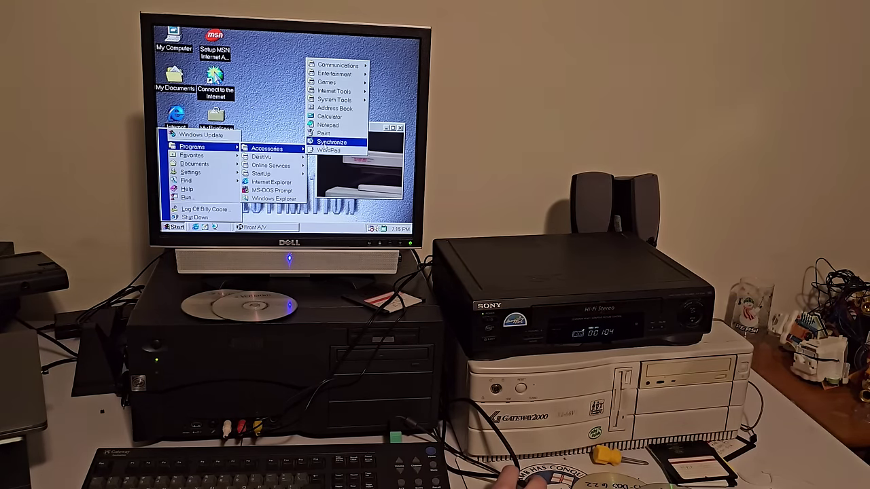
pyautogui.click(324, 153)
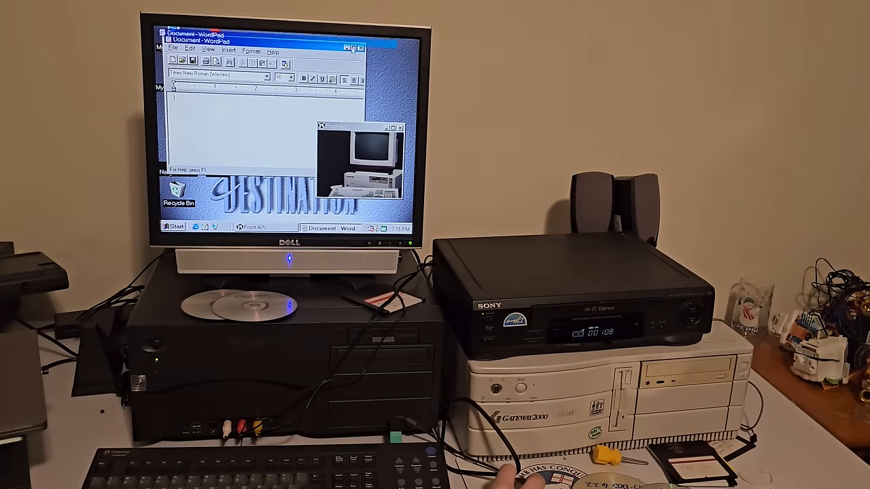
pyautogui.click(353, 48)
# Set 24-point text, type "Yes this works great!!!", then close WordPad without saving.
pyautogui.click(281, 67)
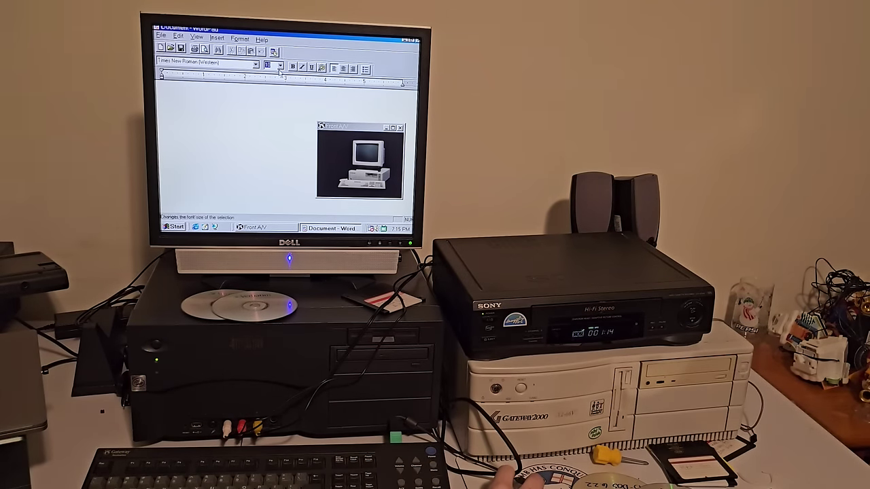
pyautogui.click(281, 68)
pyautogui.click(281, 68)
pyautogui.click(281, 68)
pyautogui.click(280, 68)
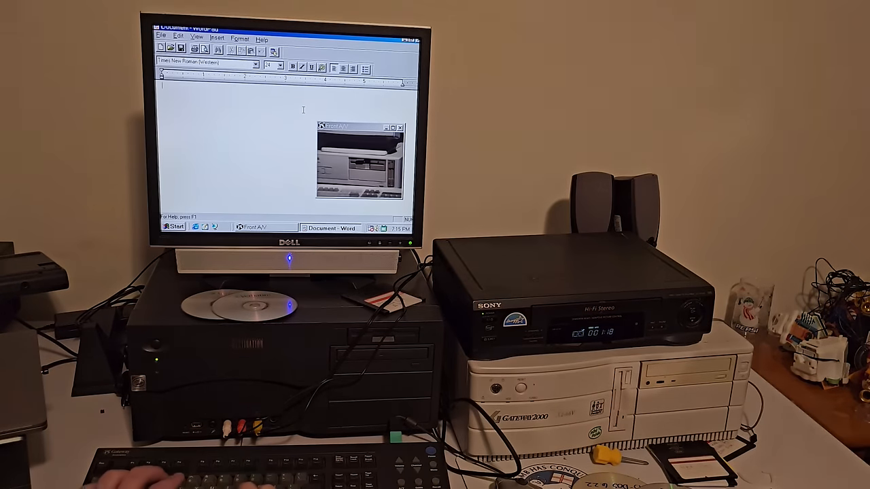
pyautogui.write('Ysy')
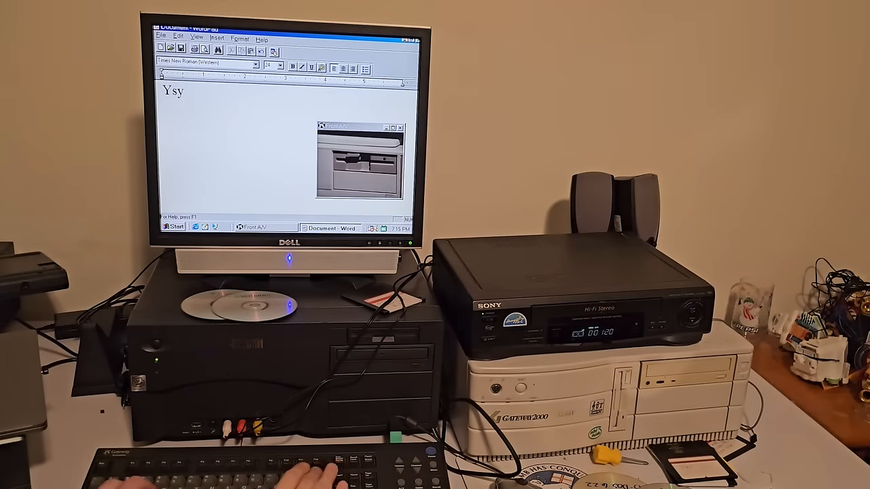
pyautogui.press('BackSpace')
pyautogui.press('BackSpace')
pyautogui.write('es this works great!!!')
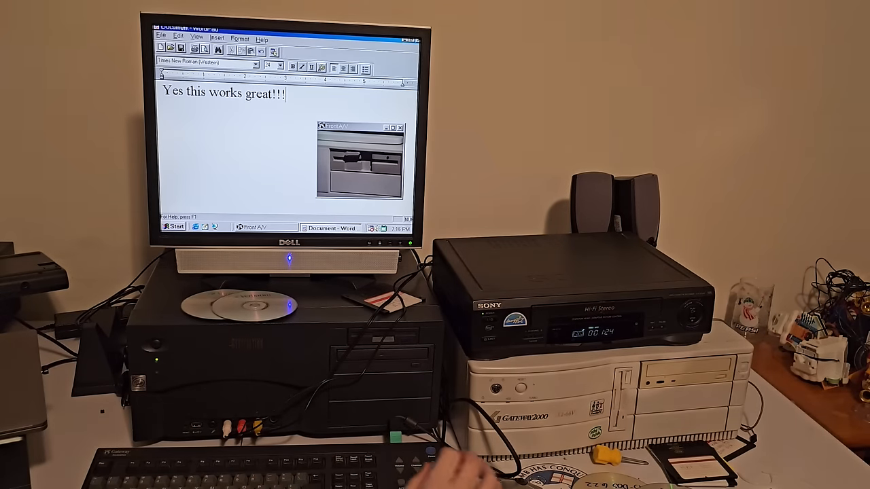
pyautogui.hotkey('alt', 'F4')
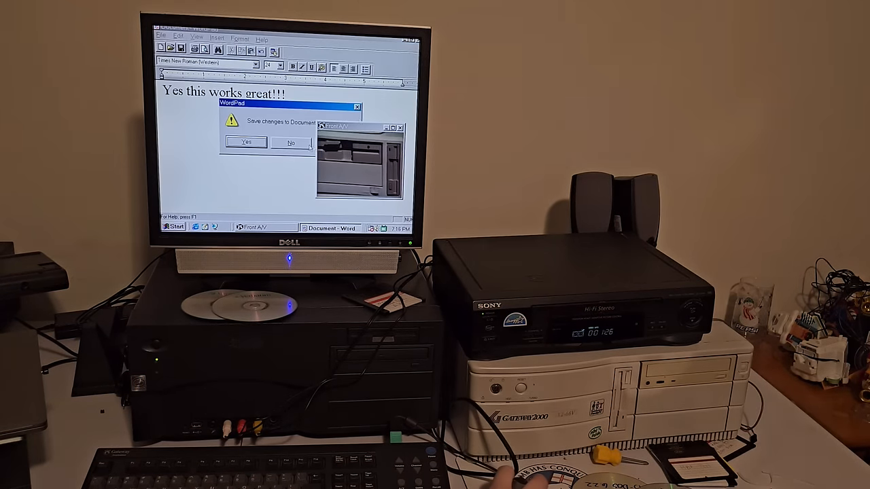
pyautogui.press('n')
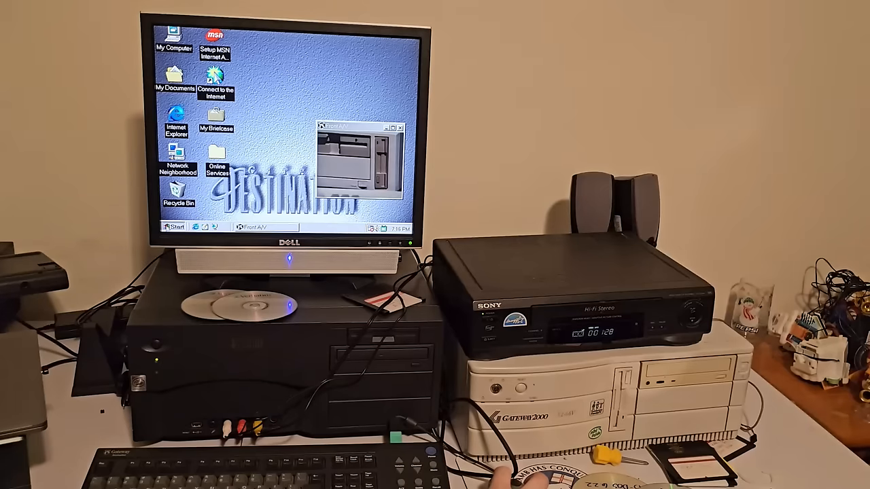
pyautogui.click(173, 227)
pyautogui.moveTo(193, 147)
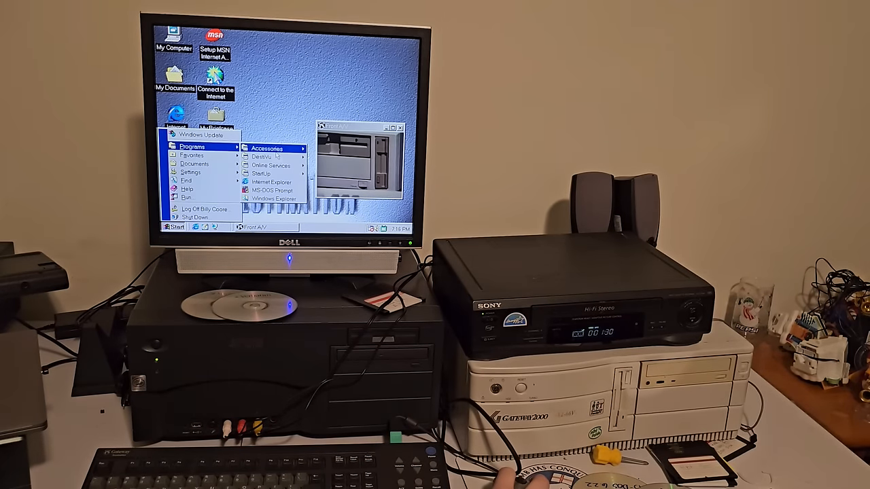
pyautogui.moveTo(333, 82)
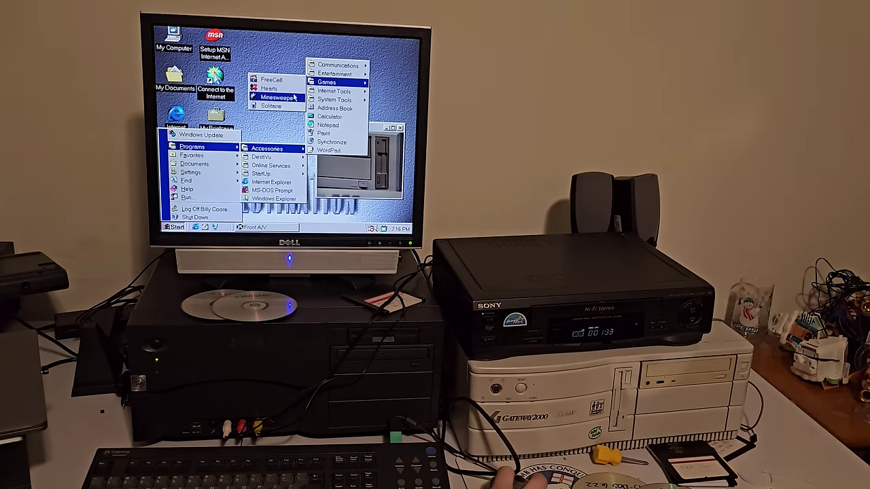
pyautogui.click(277, 97)
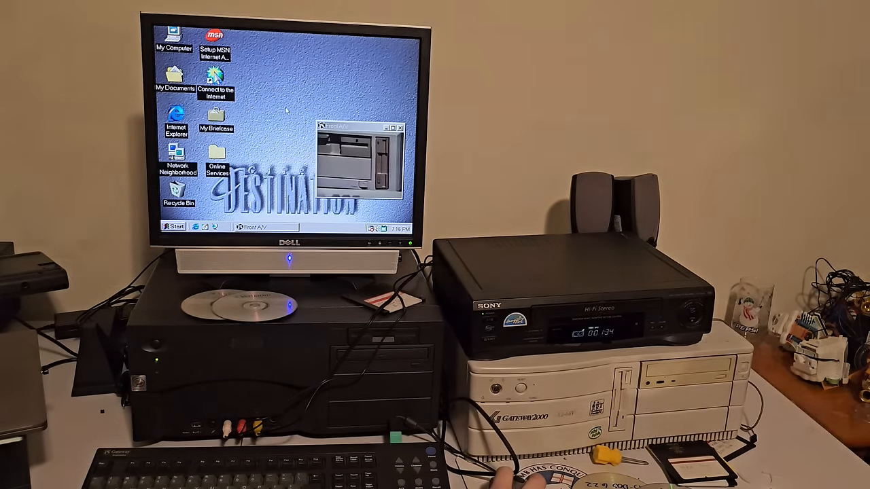
pyautogui.click(218, 117)
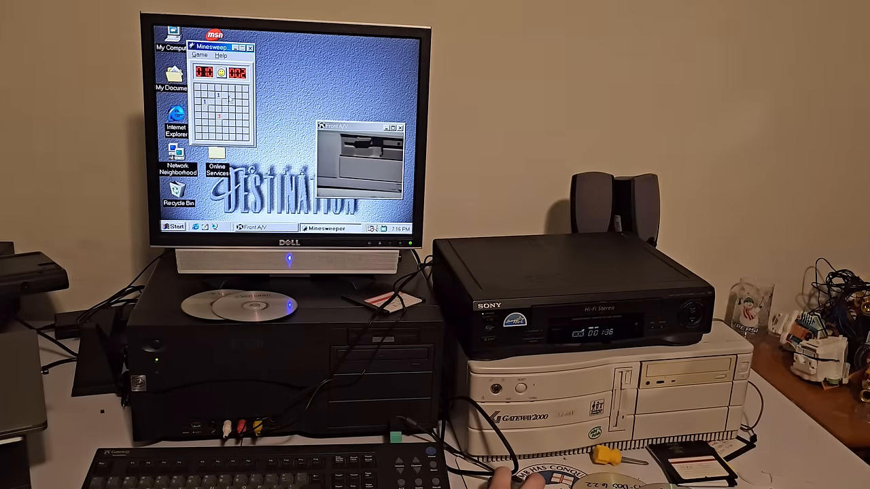
pyautogui.click(232, 96)
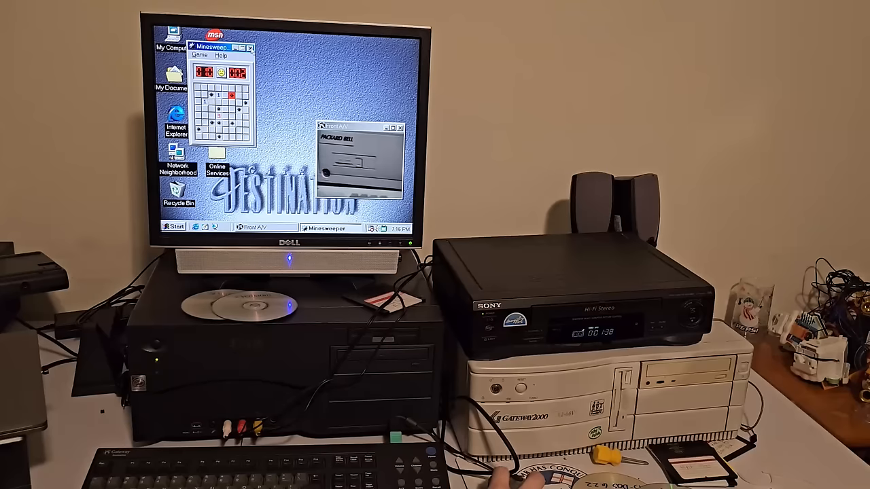
pyautogui.click(250, 49)
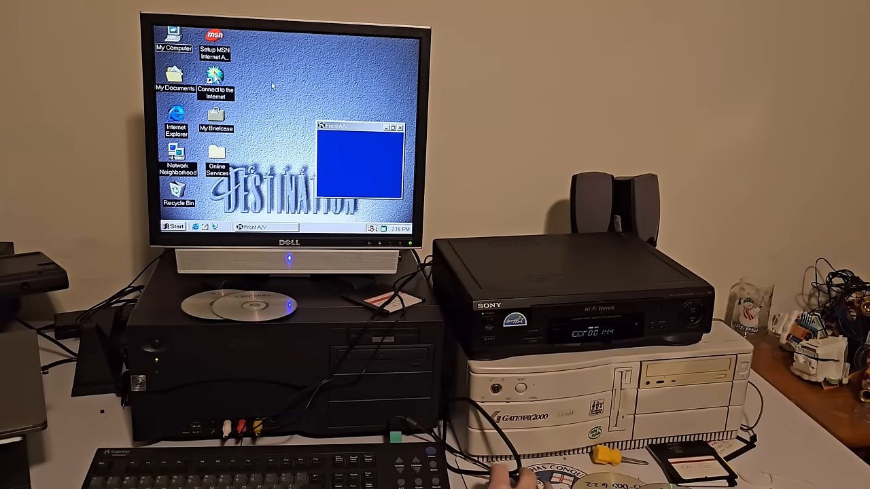
# Close the Front A/V video window and bring up the A/V Controls panel from the keyboard.
pyautogui.click(399, 128)
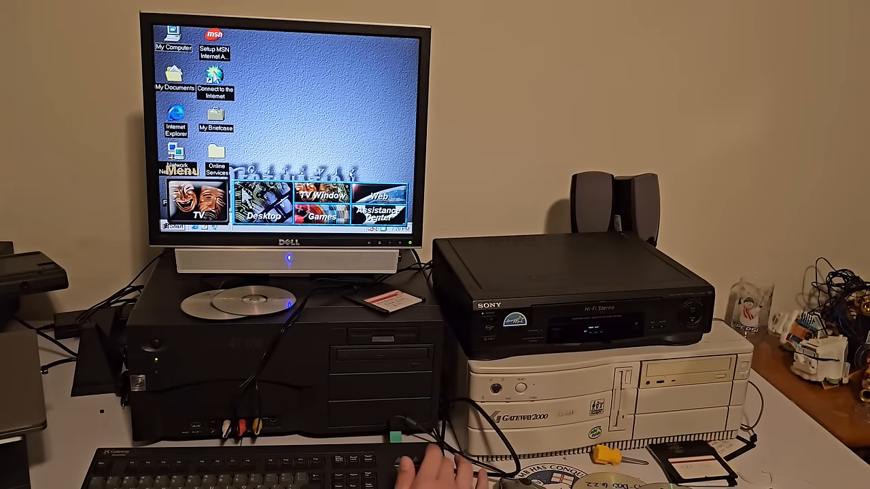
pyautogui.press('Escape')
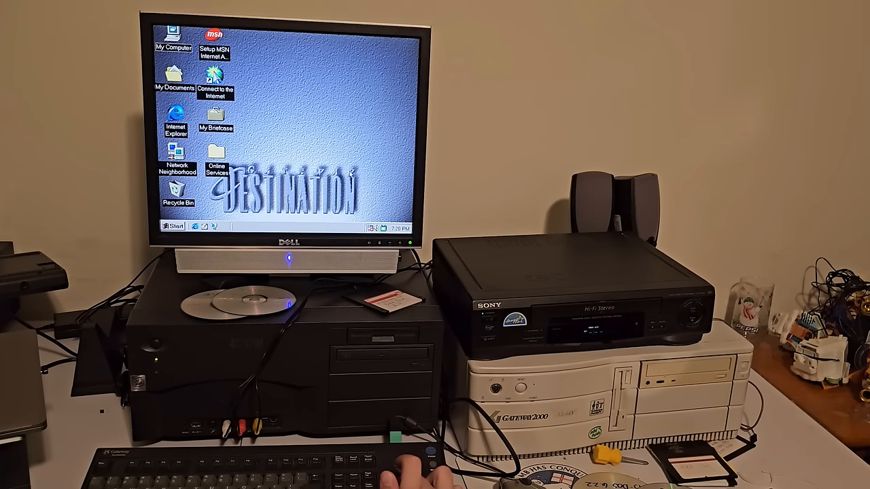
pyautogui.press('Return')
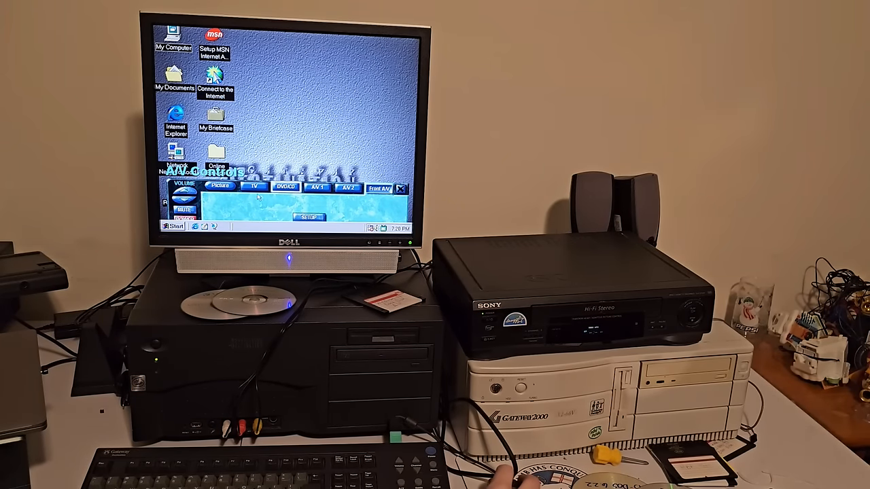
# Switch the source to TV then DVD/CD, windowing the DVD Title Menu briefly before returning it to full screen.
pyautogui.click(253, 188)
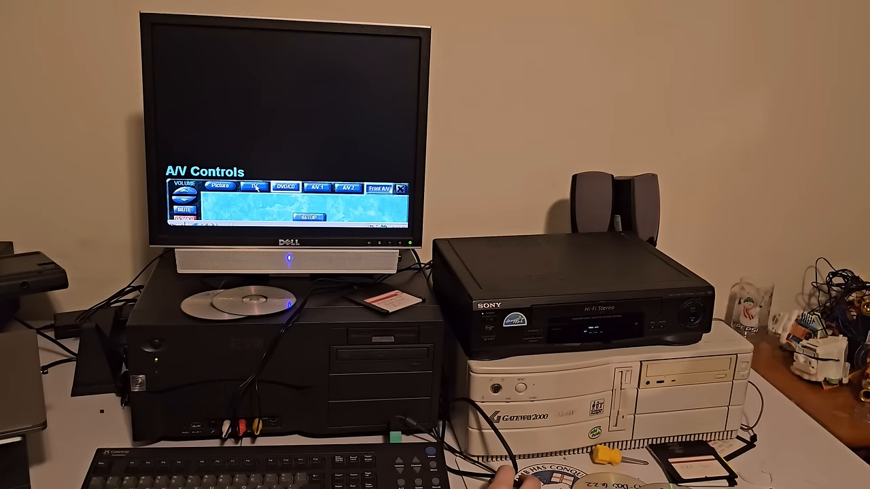
pyautogui.click(286, 188)
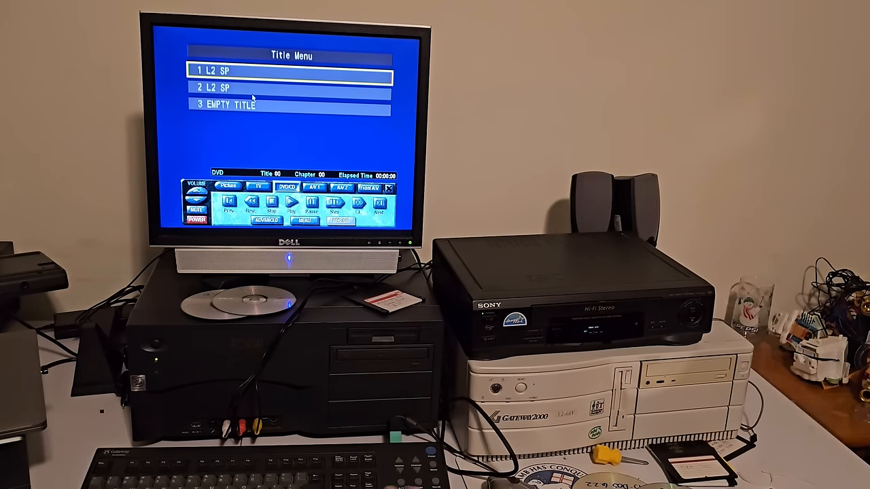
pyautogui.doubleClick(275, 156)
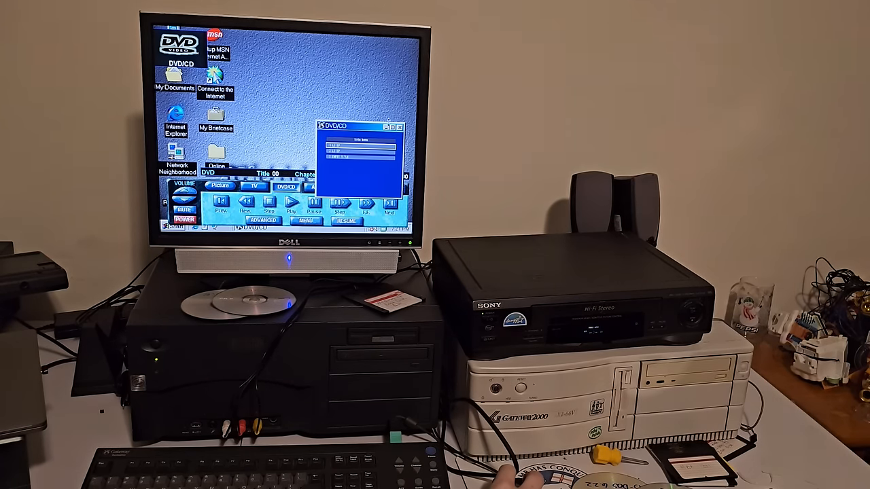
pyautogui.click(393, 128)
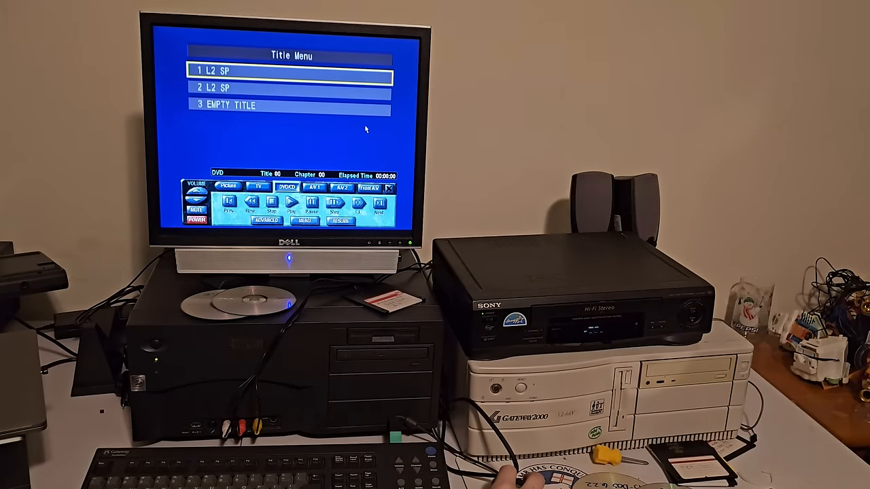
# Close the DVD player controls so the Destination launcher menu shows over the desktop.
pyautogui.click(389, 188)
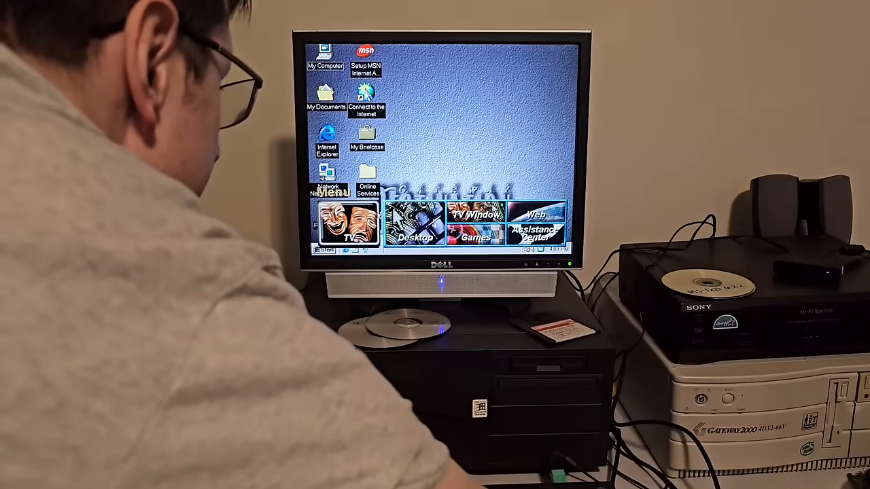
# Dismiss the launcher, bring up the TV controls and switch input to the Front A/V Roku feed.
pyautogui.click(413, 224)
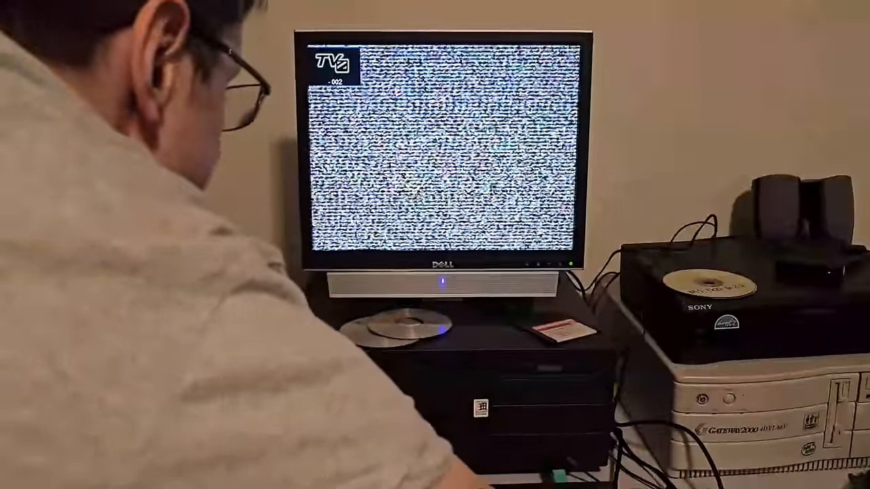
pyautogui.click(441, 150)
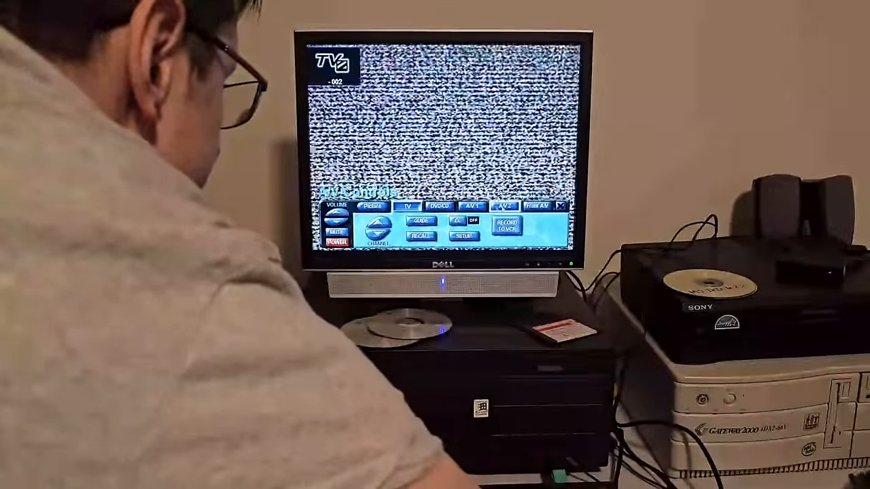
pyautogui.click(537, 207)
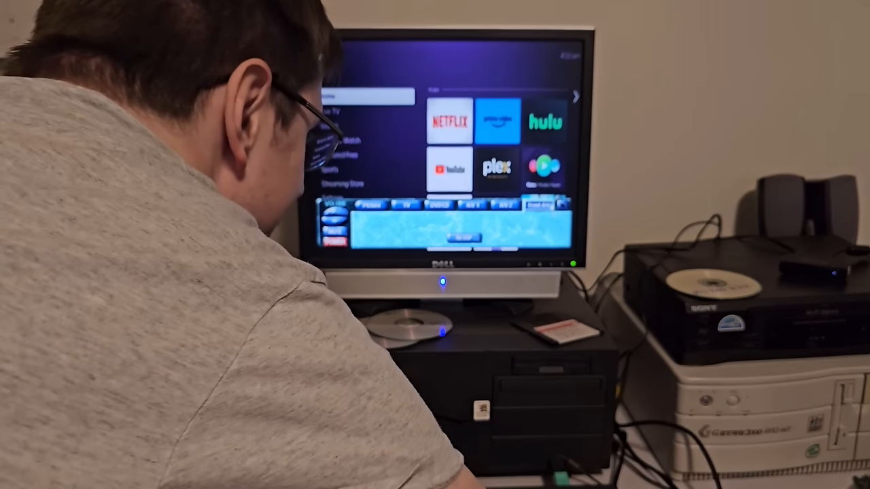
# Hide the A/V panel and launch the YouTube channel from the Roku home grid.
pyautogui.press('Escape')
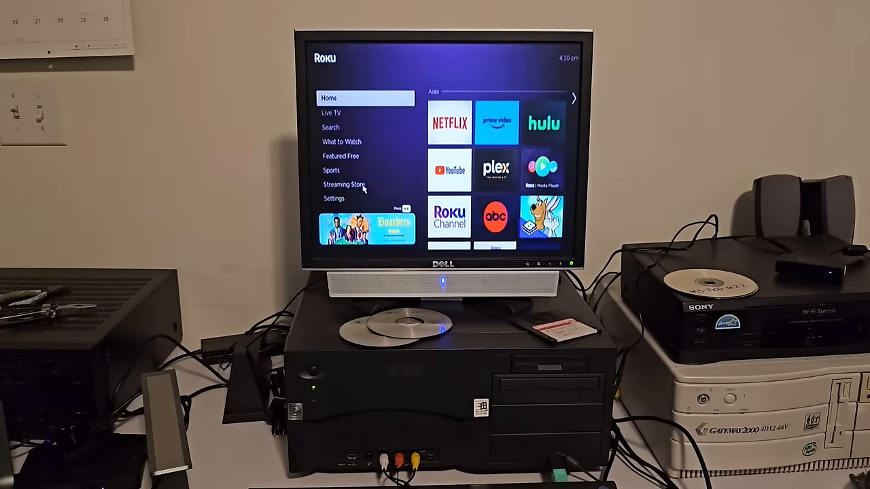
pyautogui.press('Right')
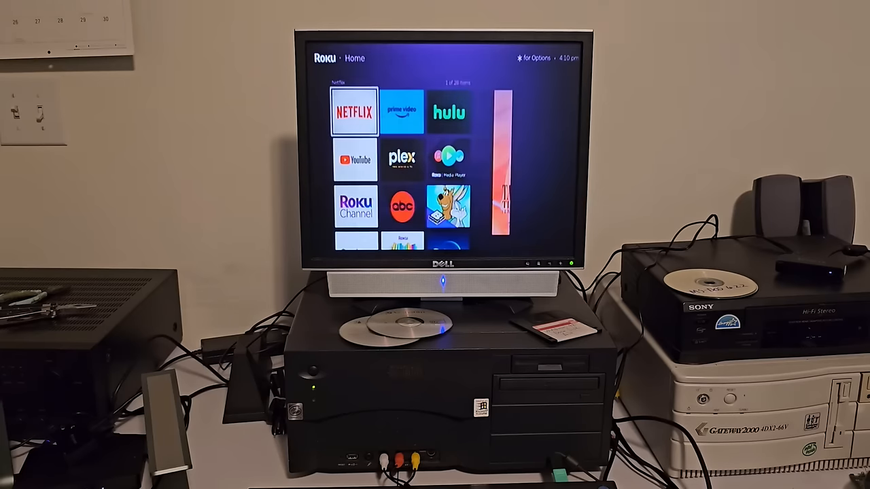
pyautogui.press('Down')
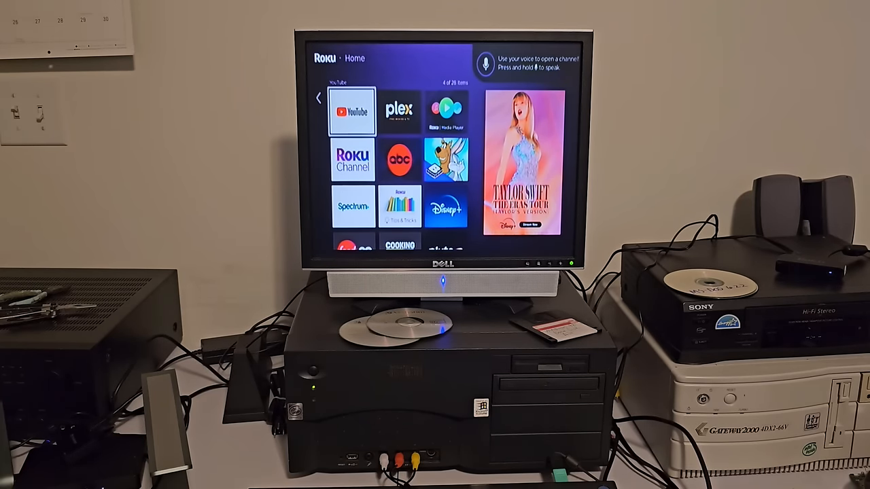
pyautogui.press('Return')
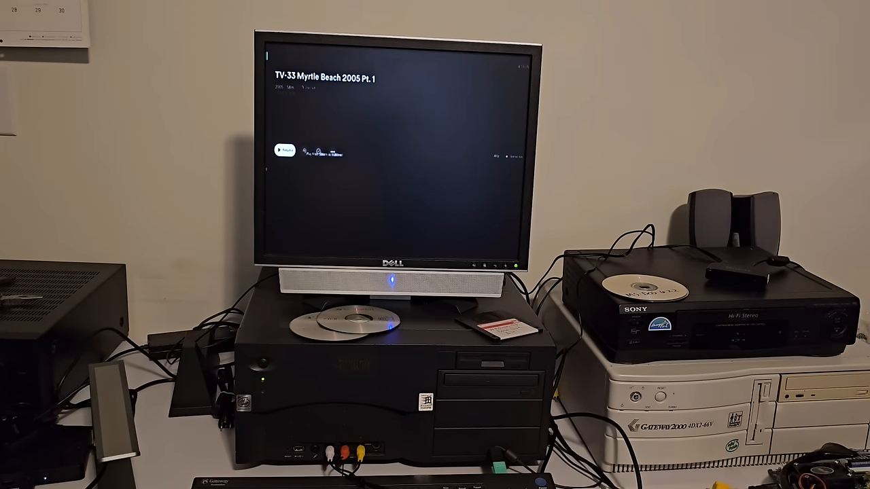
# Start playing the TV-33 Myrtle Beach 2005 Pt. 1 video from its details page.
pyautogui.press('Return')
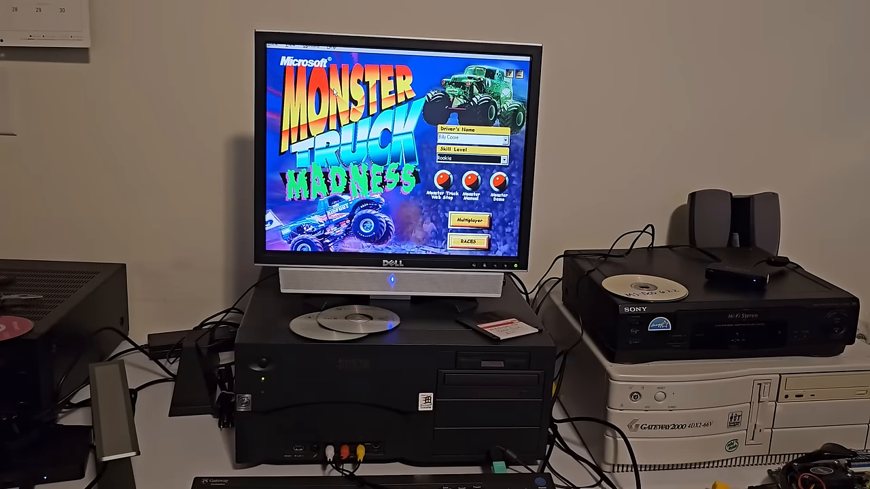
# Choose Graphics Options from the game's Options menu.
pyautogui.click(309, 46)
pyautogui.click(320, 65)
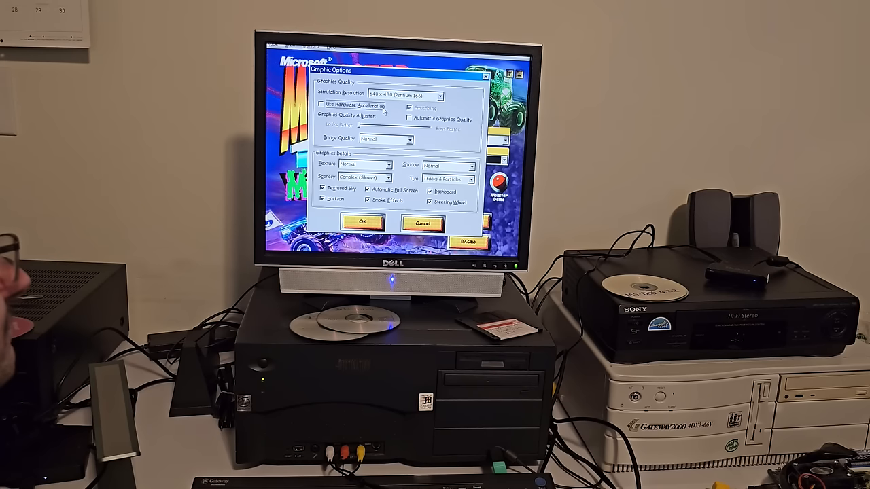
# Enable Use Hardware Acceleration and Automatic Graphics Quality, confirm, and go to the Races screen.
pyautogui.click(372, 105)
pyautogui.click(410, 119)
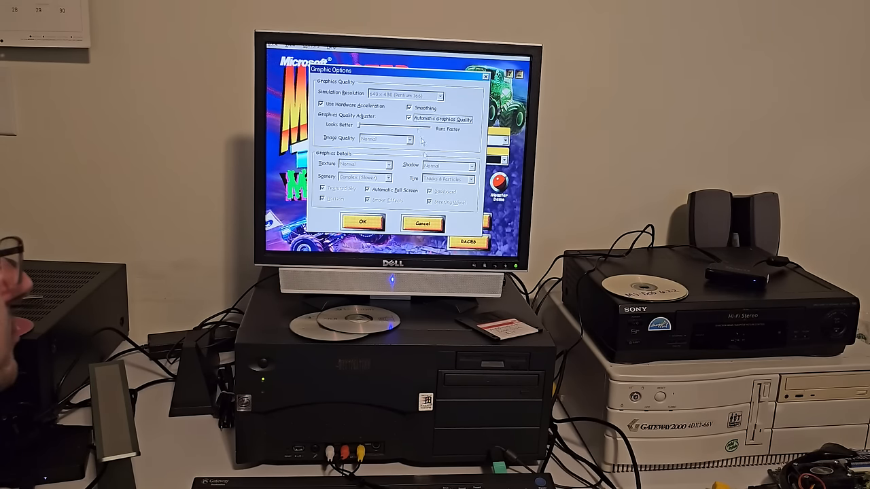
pyautogui.click(360, 224)
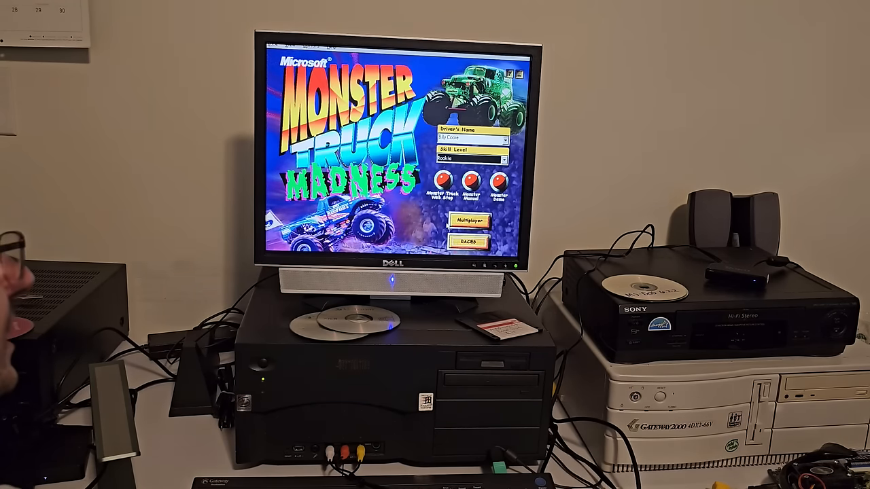
pyautogui.click(469, 242)
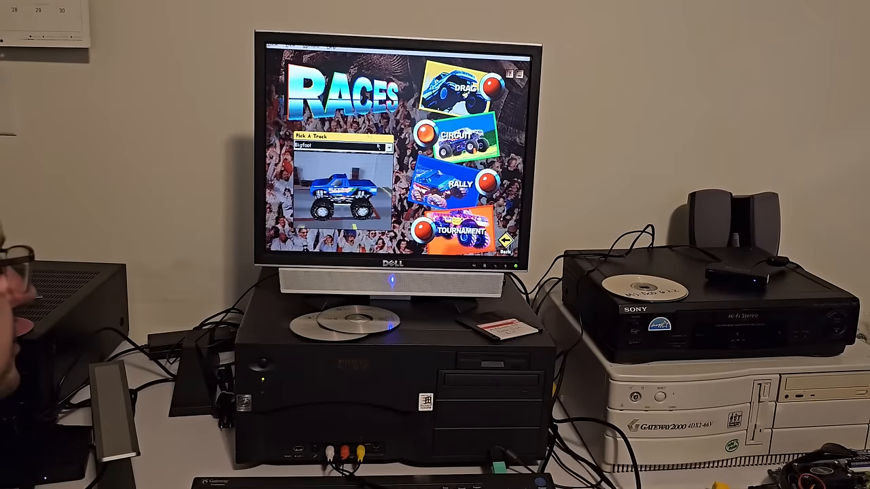
# Pick Carolina Crusher as the truck and set up a Circuit race.
pyautogui.click(387, 147)
pyautogui.click(319, 169)
pyautogui.click(424, 136)
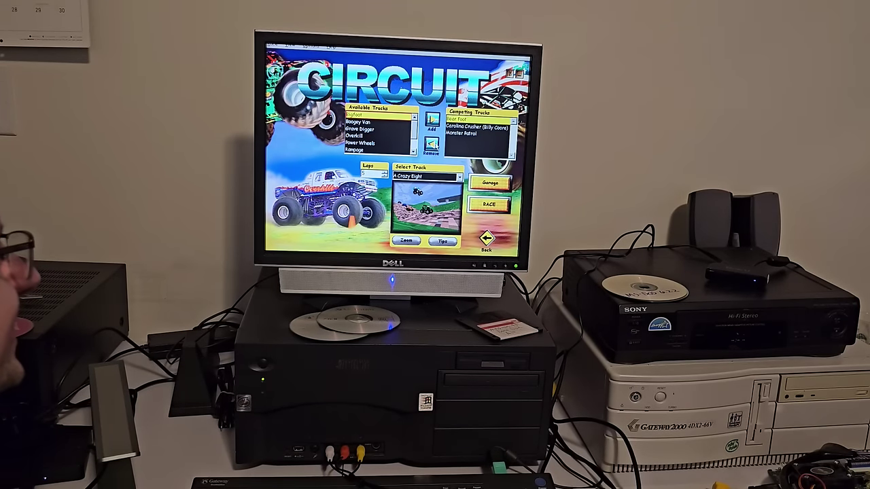
# Remove Bear Foot and Monster Patrol from the competing trucks and start the race.
pyautogui.click(432, 144)
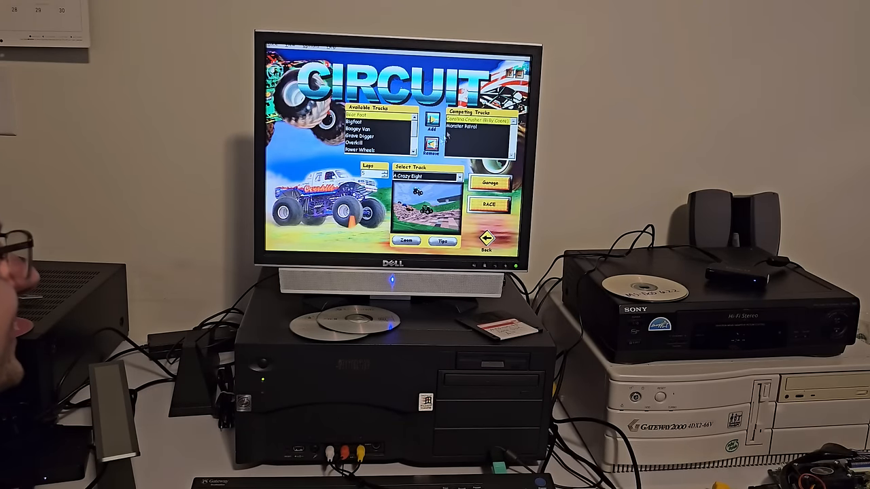
pyautogui.doubleClick(454, 127)
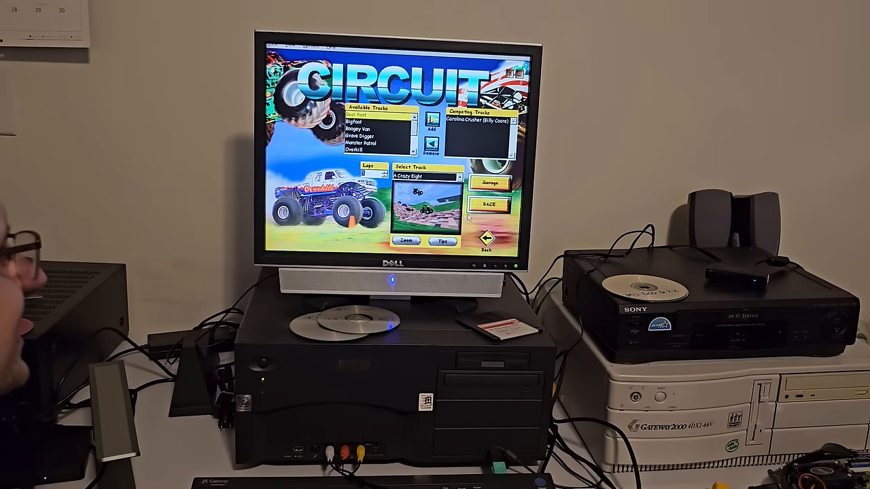
pyautogui.click(488, 204)
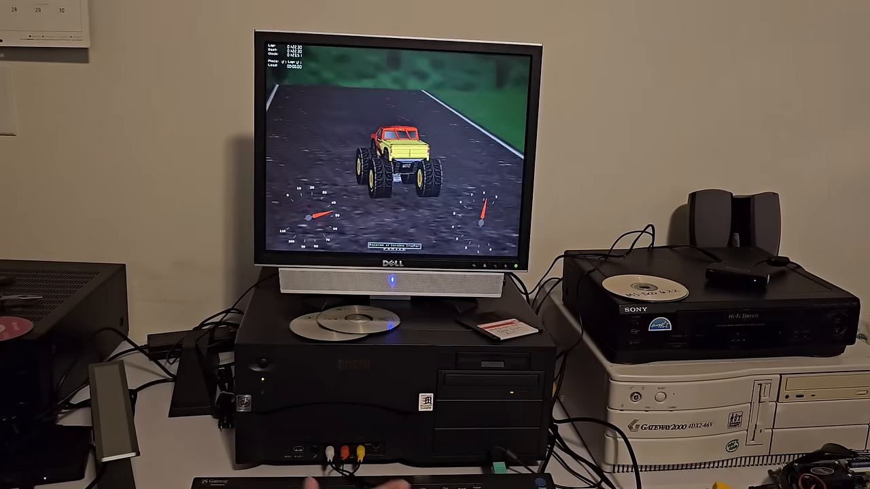
# Quit Monster Truck Madness with Esc after the circuit race, returning to the desktop.
pyautogui.press('Escape')
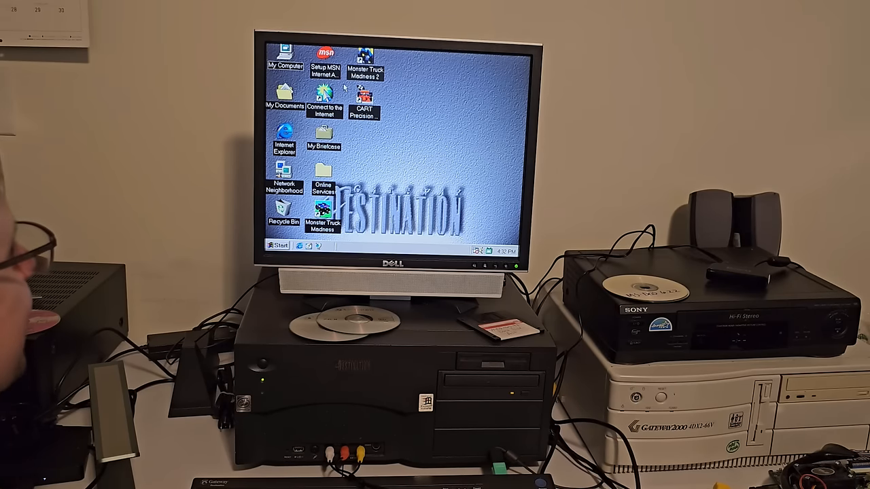
# Launch Monster Truck Madness 2 from its desktop shortcut.
pyautogui.click(365, 64)
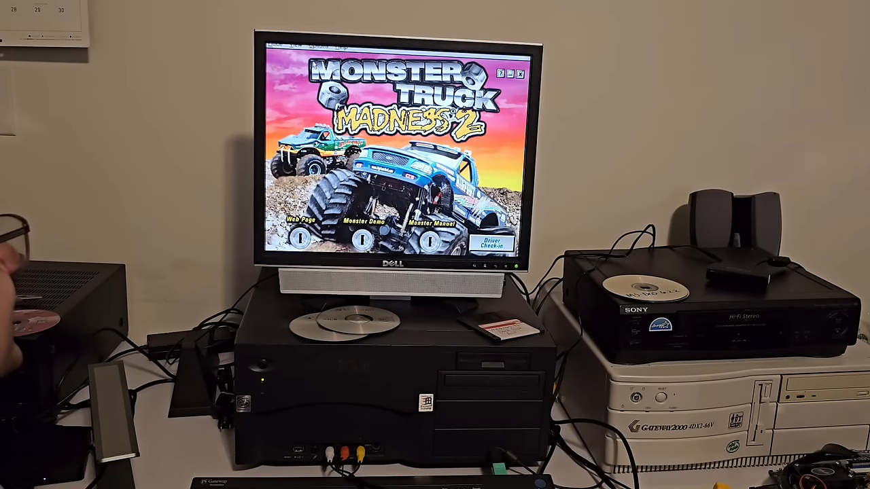
# Choose PowerVR as the graphics renderer in the Graphics Options dialog at 640x480.
pyautogui.click(318, 47)
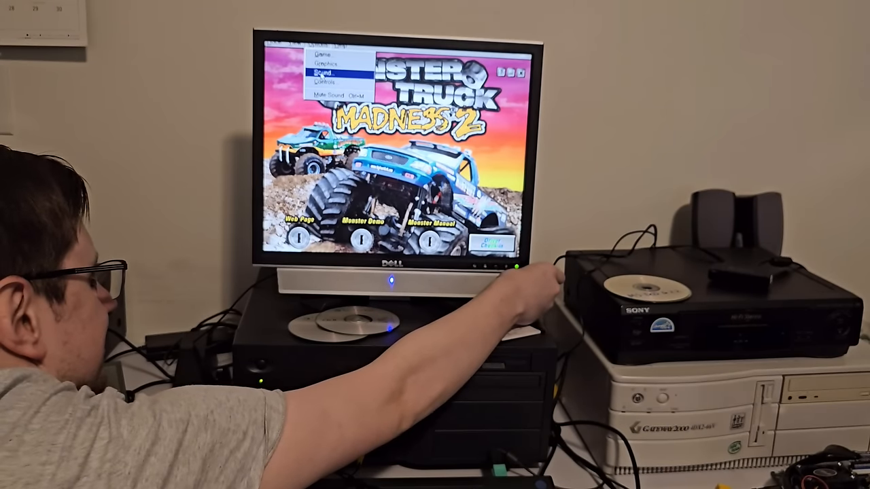
pyautogui.click(326, 66)
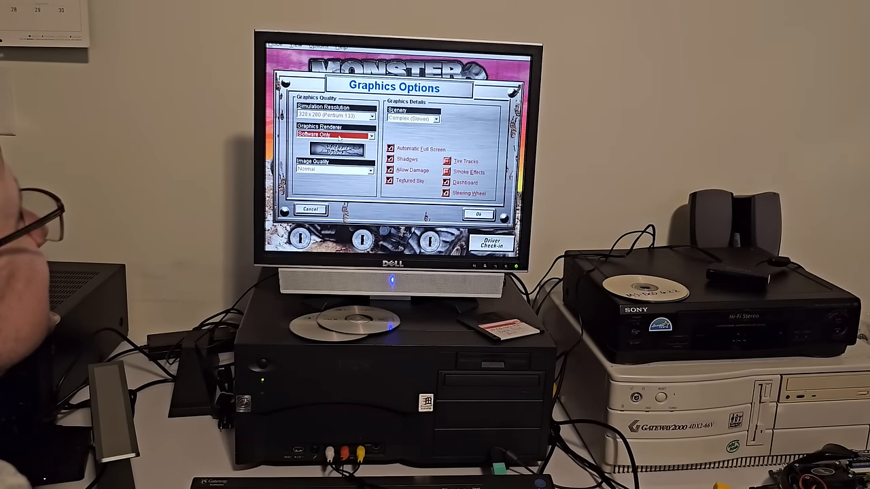
pyautogui.click(333, 134)
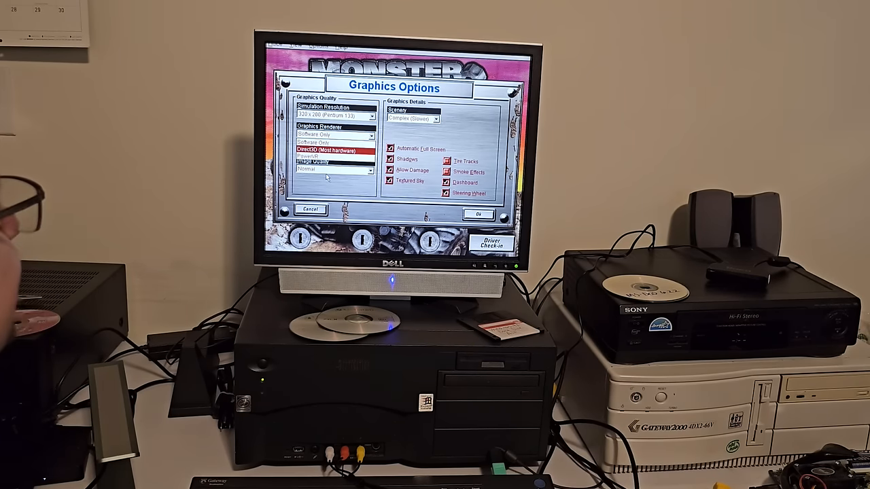
pyautogui.click(326, 156)
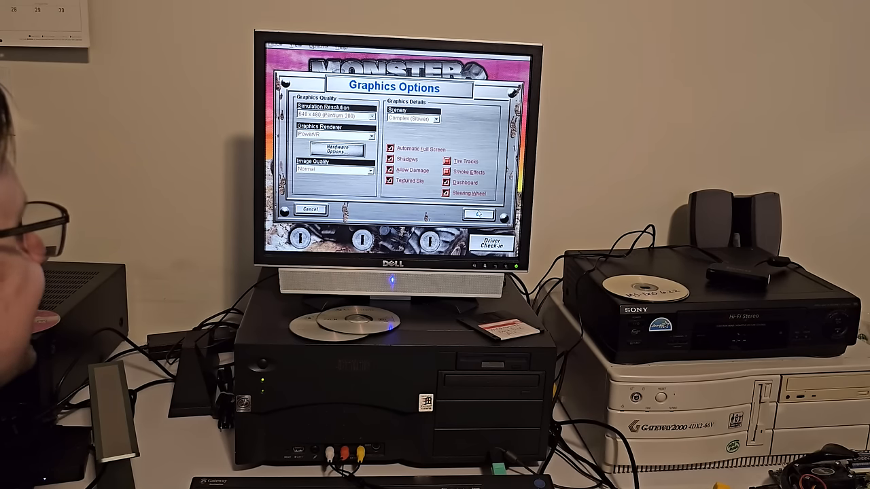
# Accept the graphics settings, check in a driver with the Carolina Crusher truck and continue to Races.
pyautogui.click(476, 214)
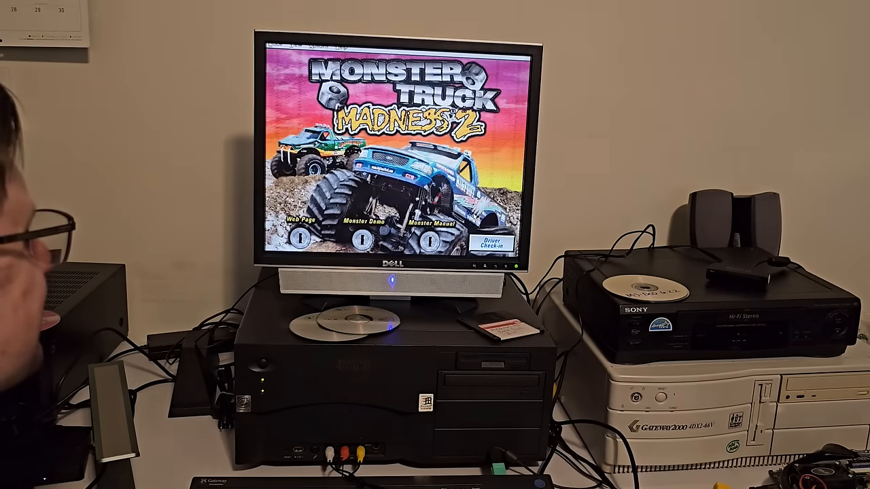
pyautogui.click(492, 244)
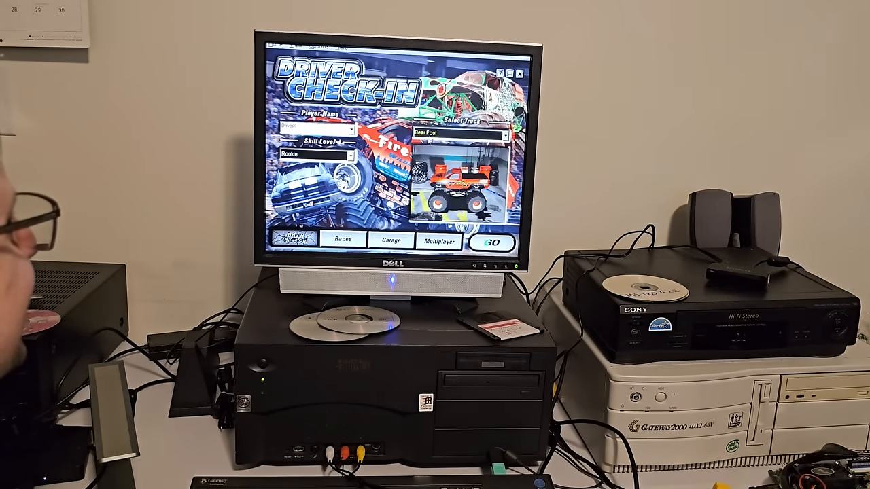
pyautogui.click(504, 133)
pyautogui.click(431, 184)
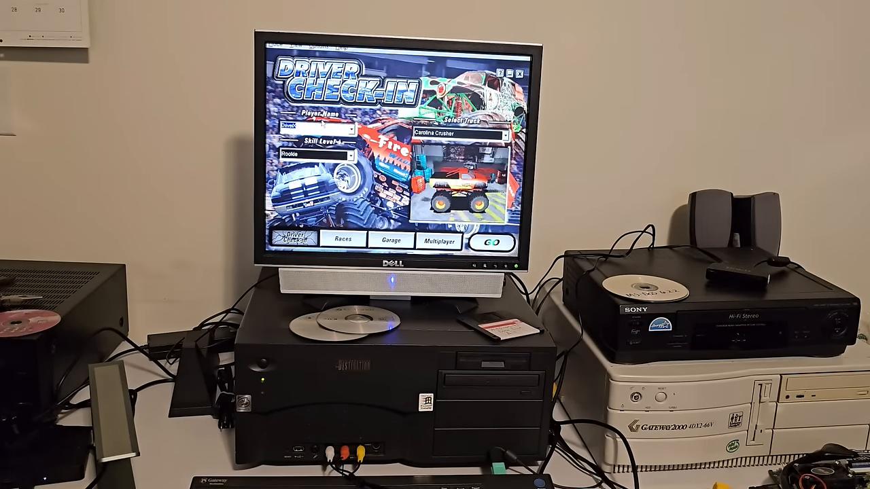
pyautogui.write('Coone')
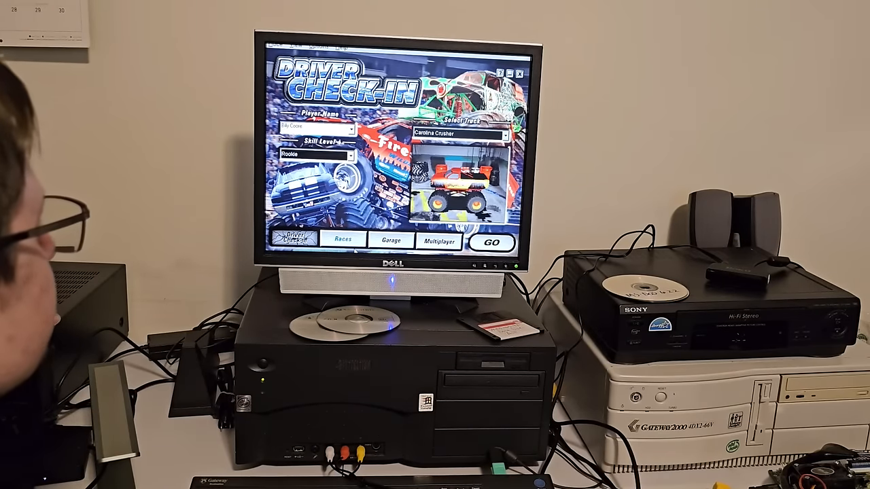
pyautogui.press('Return')
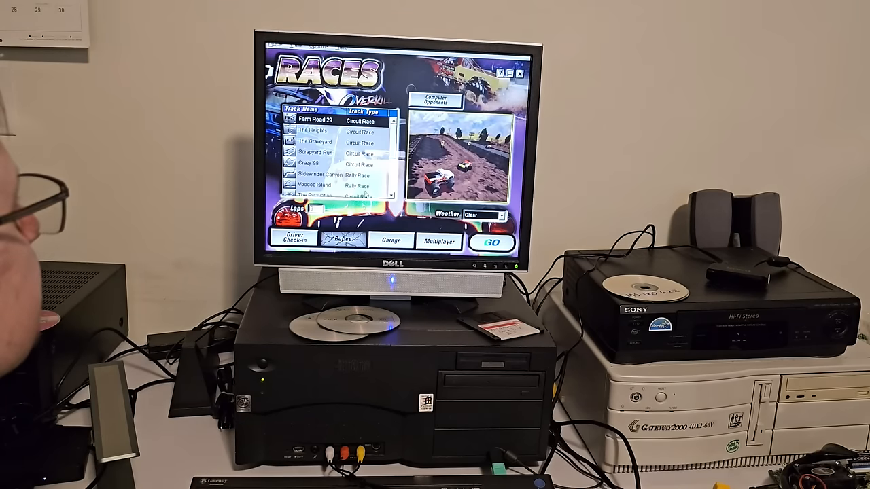
# Select the Scrapyard Run track and leave the computer opponents list unchanged.
pyautogui.click(360, 132)
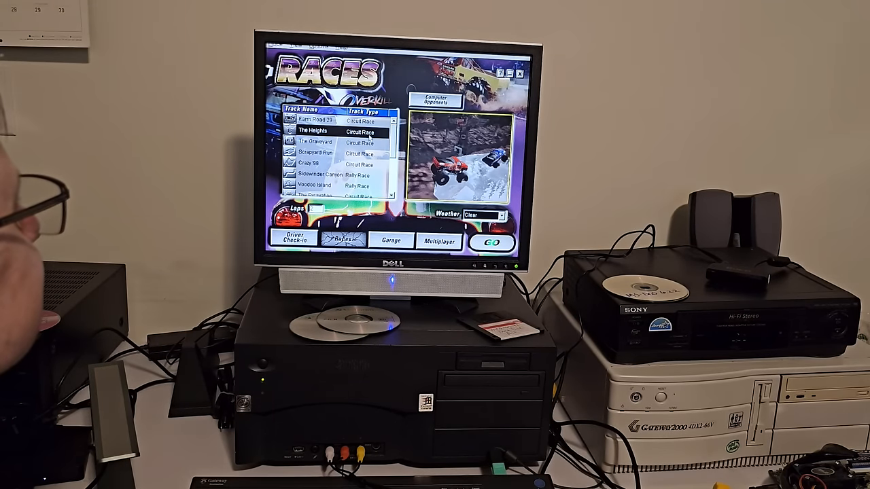
pyautogui.click(367, 143)
pyautogui.click(364, 154)
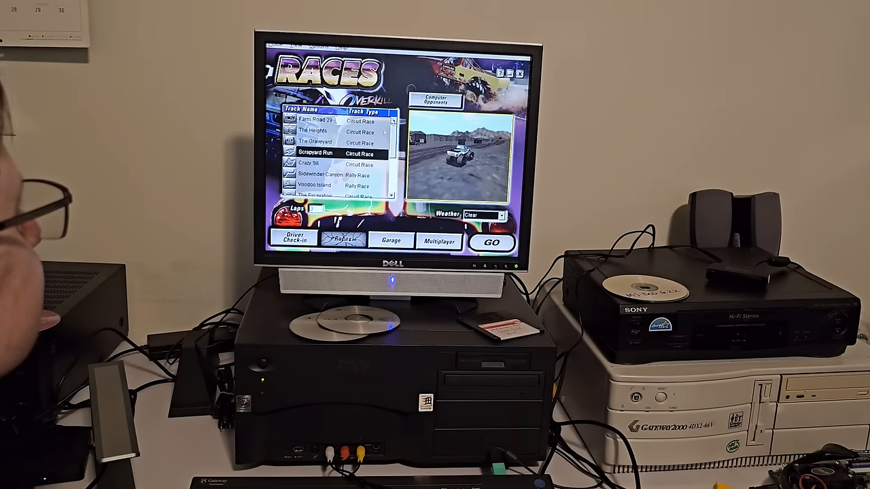
pyautogui.click(421, 100)
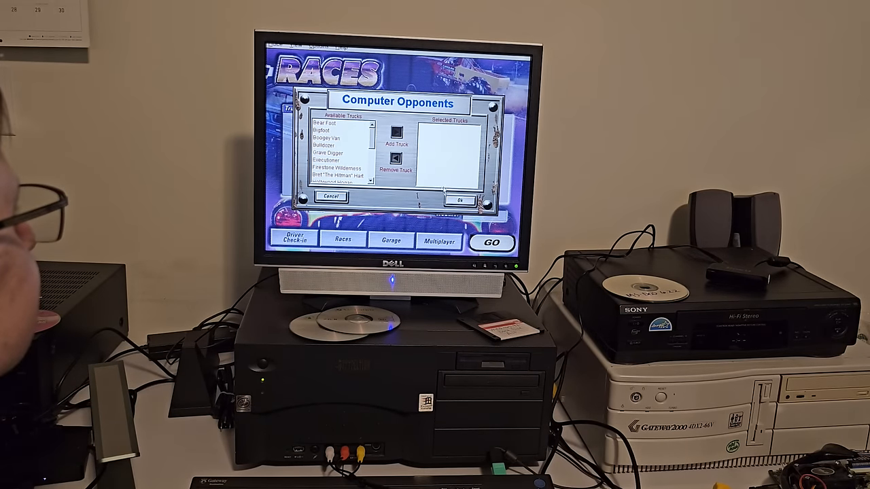
pyautogui.click(460, 200)
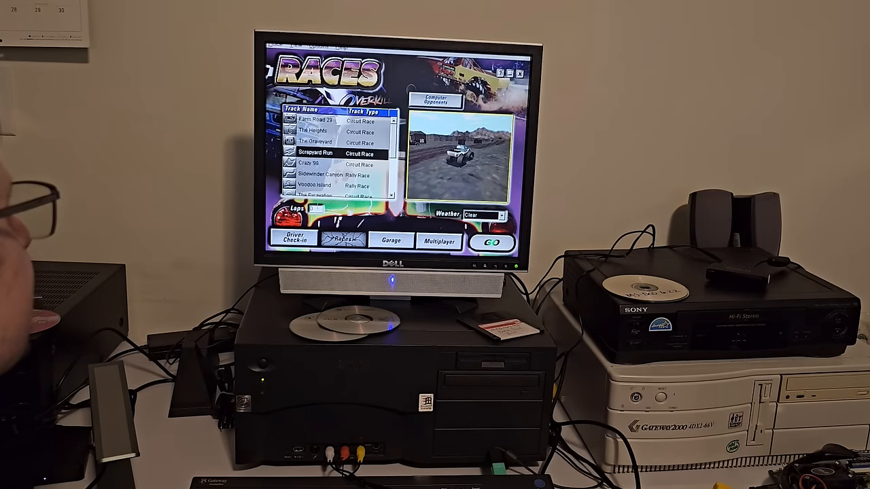
# Replace the lap count and start the Scrapyard Run race.
pyautogui.click(317, 209)
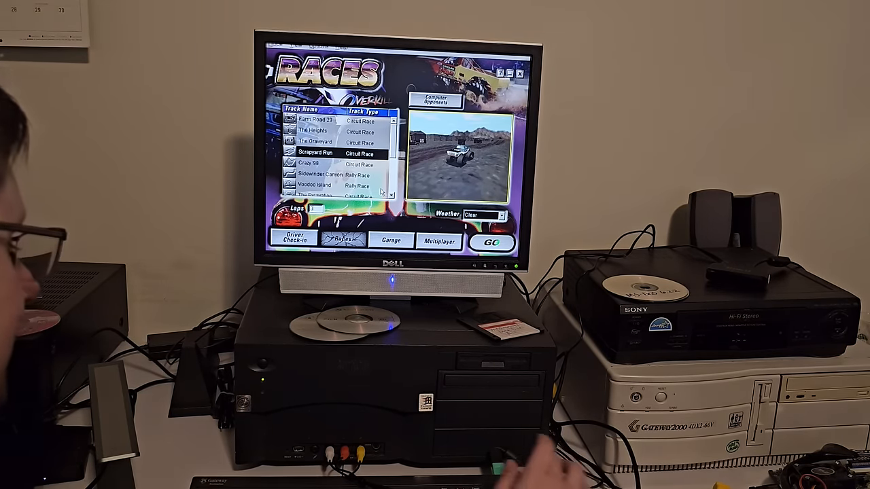
pyautogui.press('BackSpace')
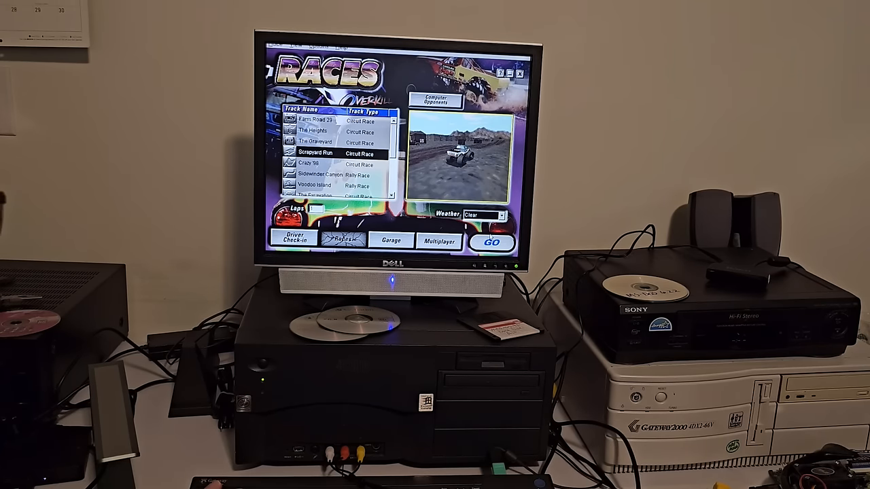
pyautogui.click(490, 242)
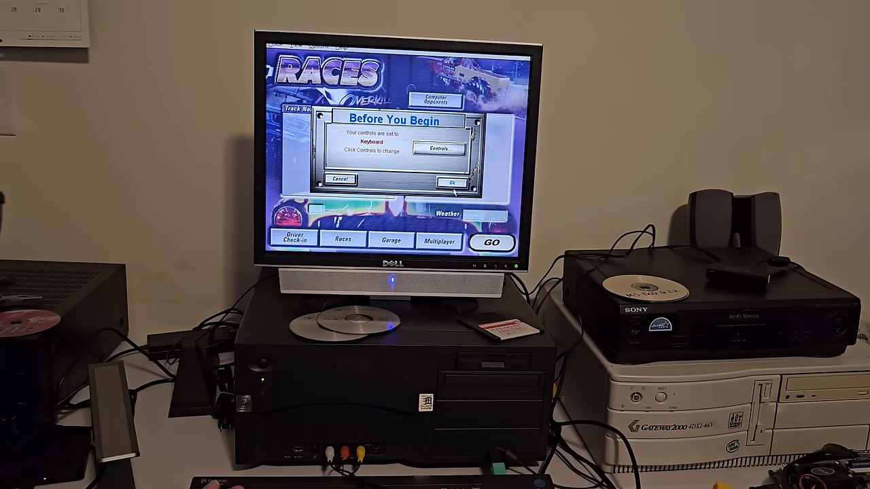
# Accept the Before You Begin keyboard controls and drive the race to the Winner's Circle.
pyautogui.click(454, 183)
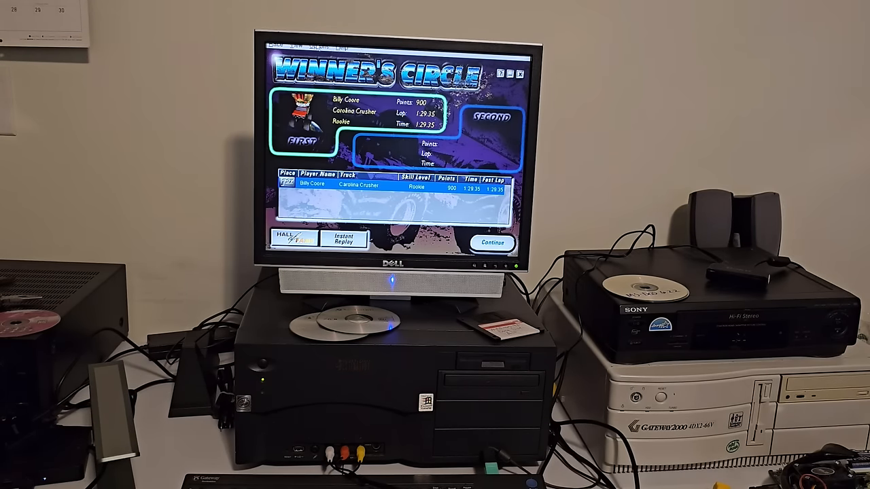
# Cancel out of the Graphics Options dialog unchanged, then exit the game via Race > Exit.
pyautogui.click(320, 46)
pyautogui.click(325, 65)
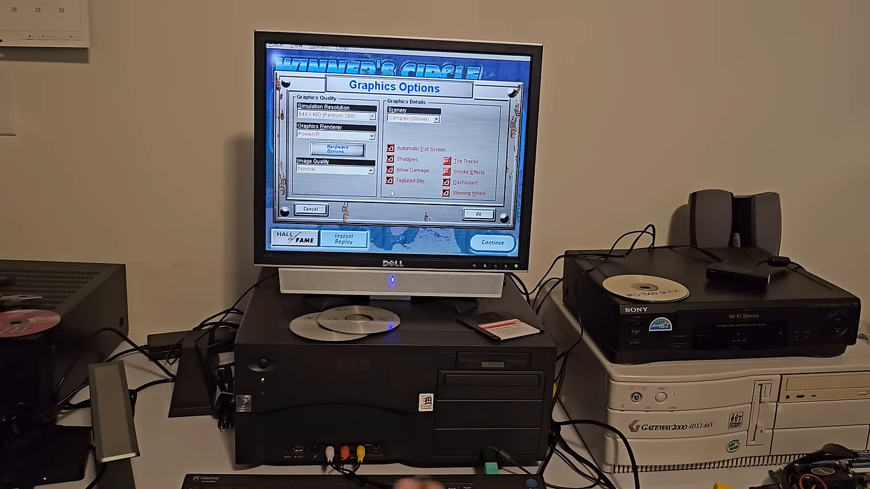
pyautogui.click(309, 209)
pyautogui.click(276, 46)
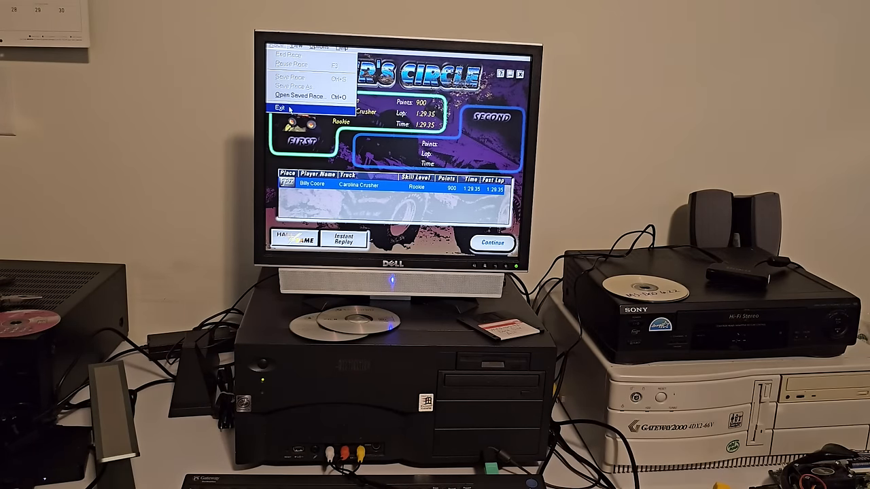
pyautogui.click(283, 108)
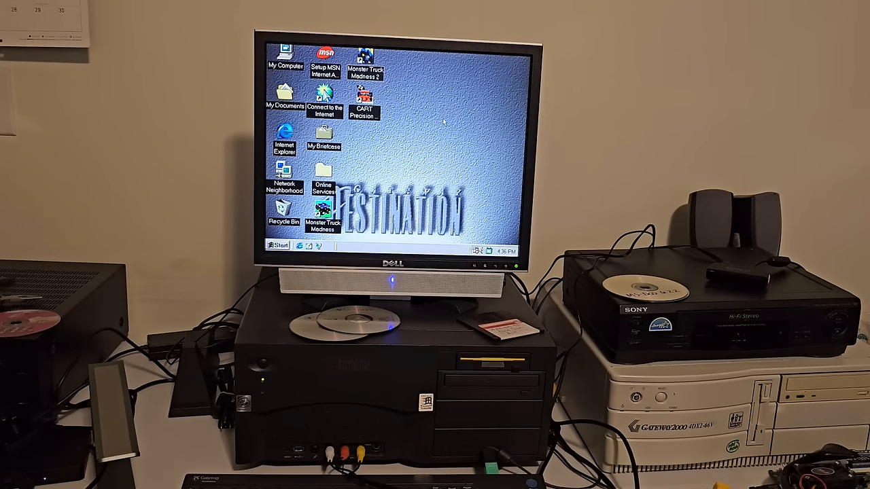
pyautogui.rightClick(286, 58)
pyautogui.click(301, 125)
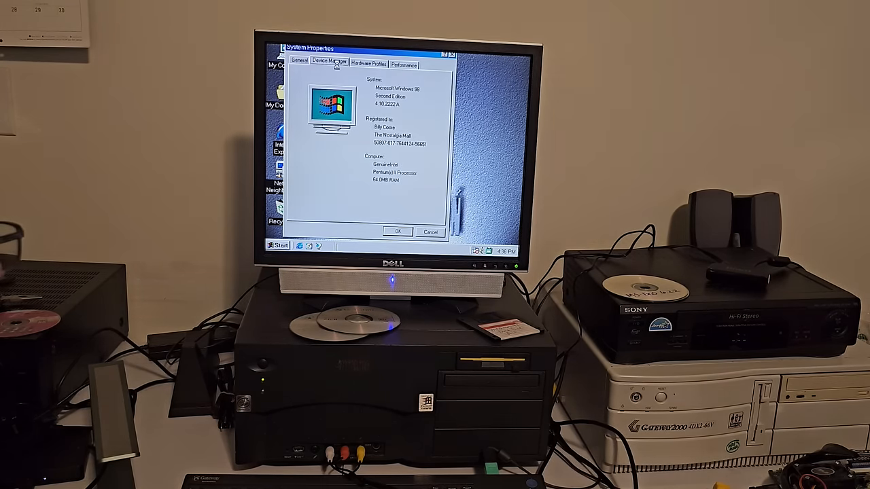
pyautogui.click(329, 63)
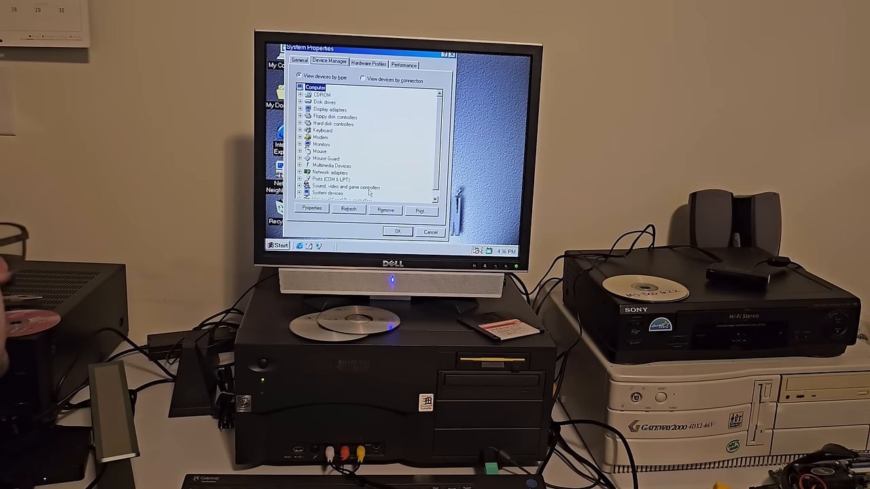
pyautogui.doubleClick(345, 187)
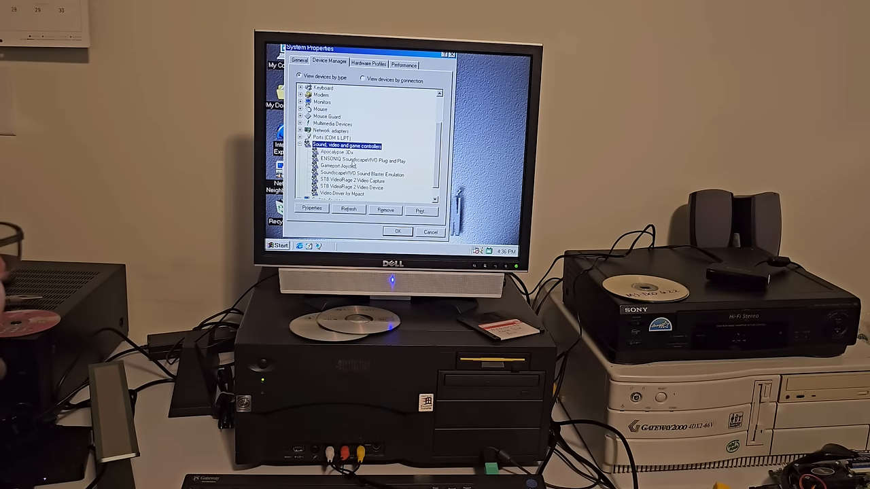
pyautogui.click(431, 232)
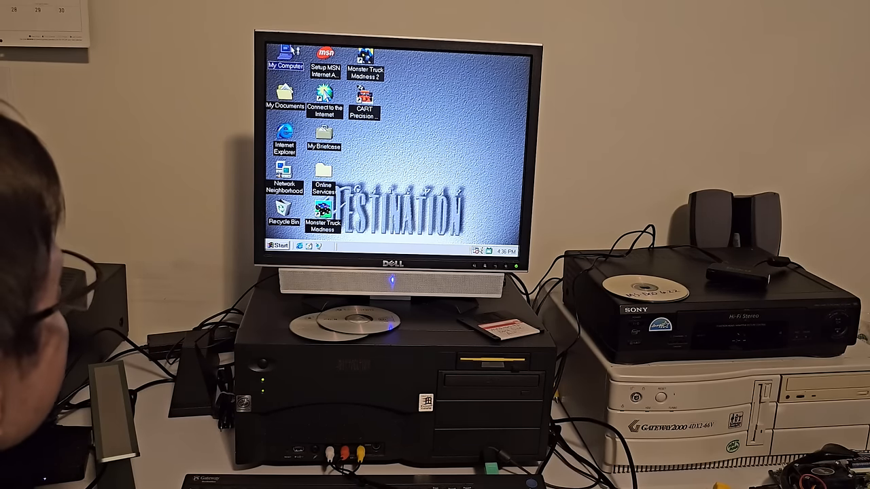
# Browse My Computer into 3½ Floppy (A:) and move the selection onto Skyroads.exe.
pyautogui.doubleClick(286, 58)
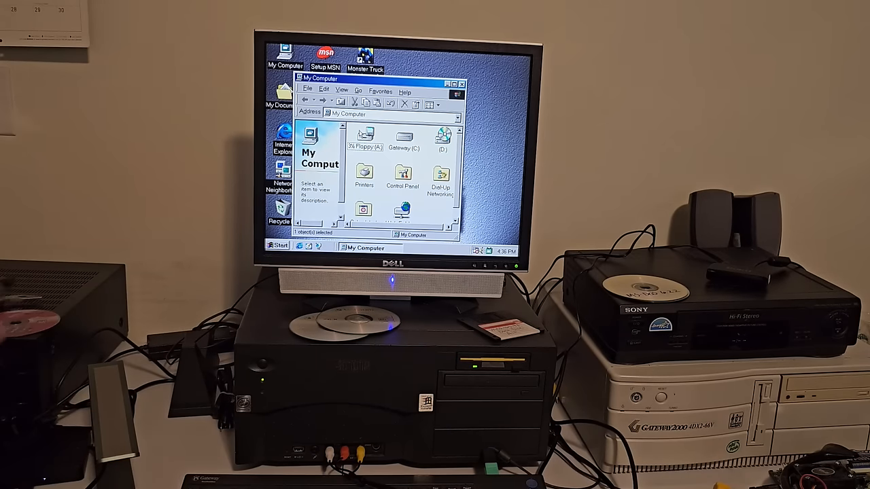
pyautogui.doubleClick(366, 138)
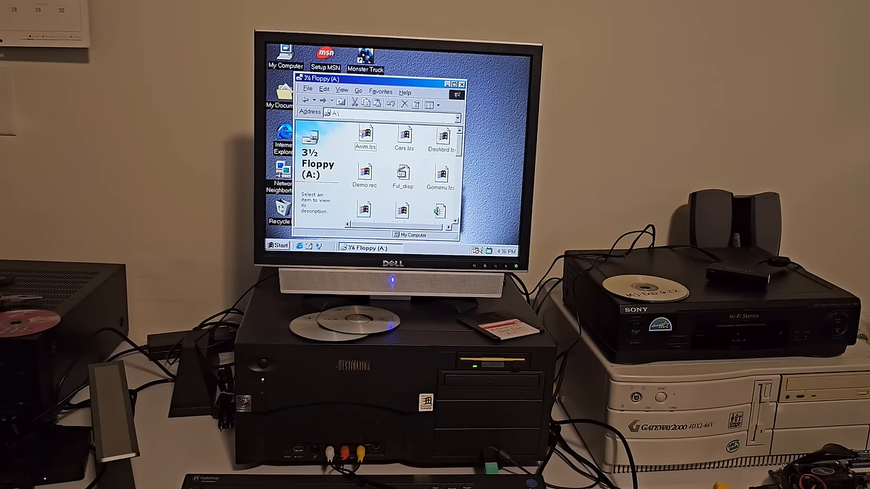
pyautogui.scroll(-3, 365, 170)
pyautogui.click(364, 204)
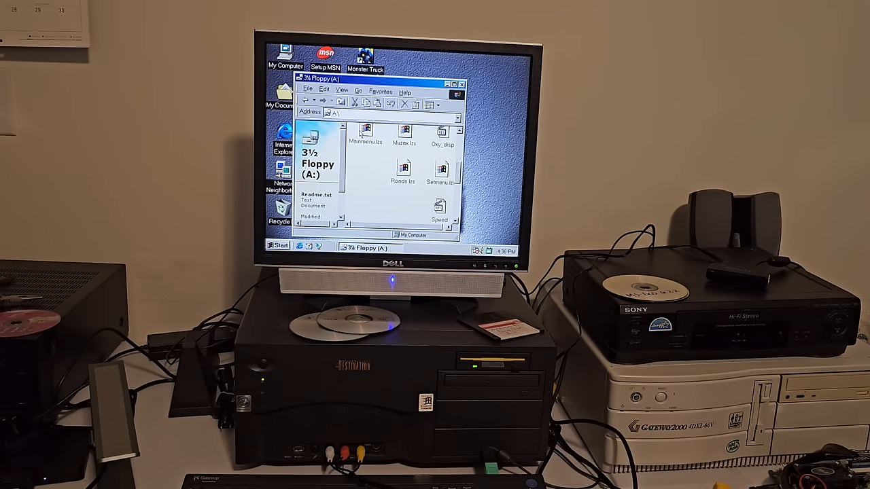
pyautogui.scroll(-3, 365, 170)
pyautogui.click(365, 170)
pyautogui.press('Right')
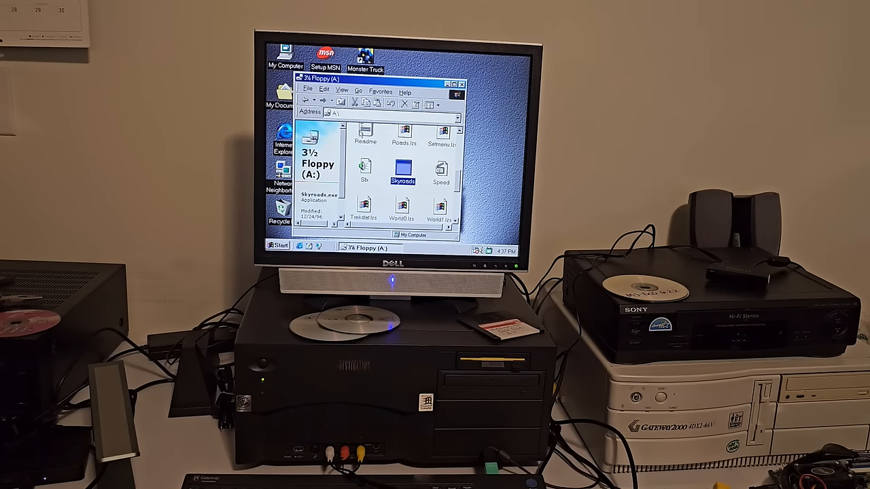
# Launch Skyroads, toggle the floppy folder from the taskbar, and bring up Close Program with Ctrl+Alt+Del.
pyautogui.press('Return')
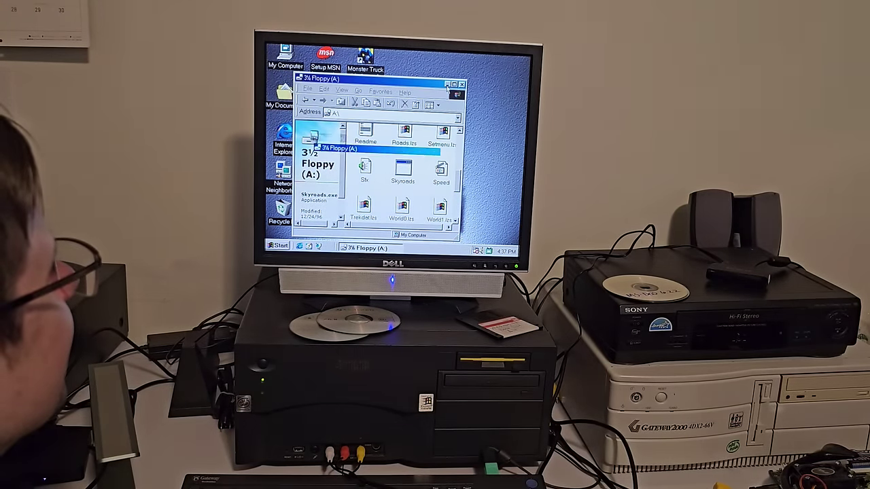
pyautogui.click(453, 83)
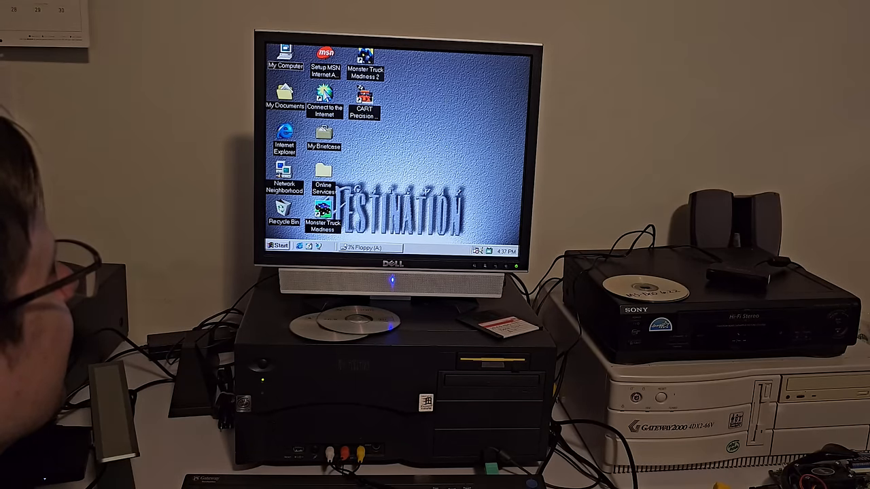
pyautogui.click(364, 247)
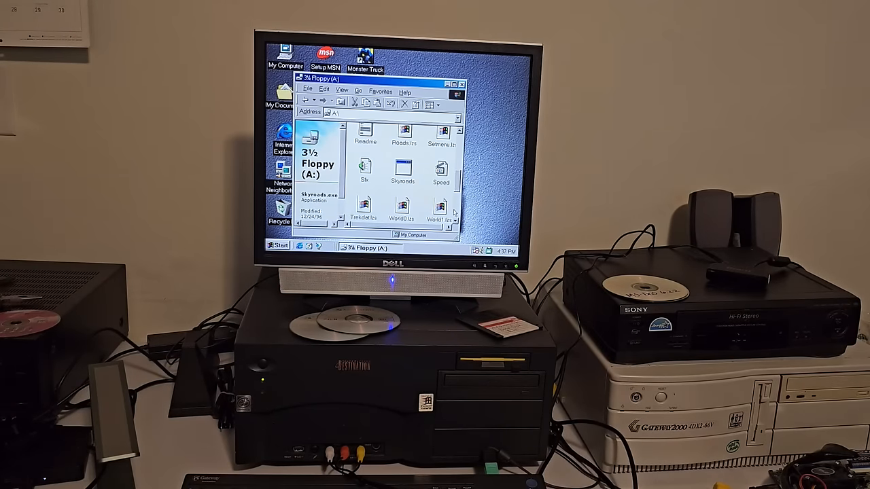
pyautogui.hotkey('ctrl', 'alt', 'Delete')
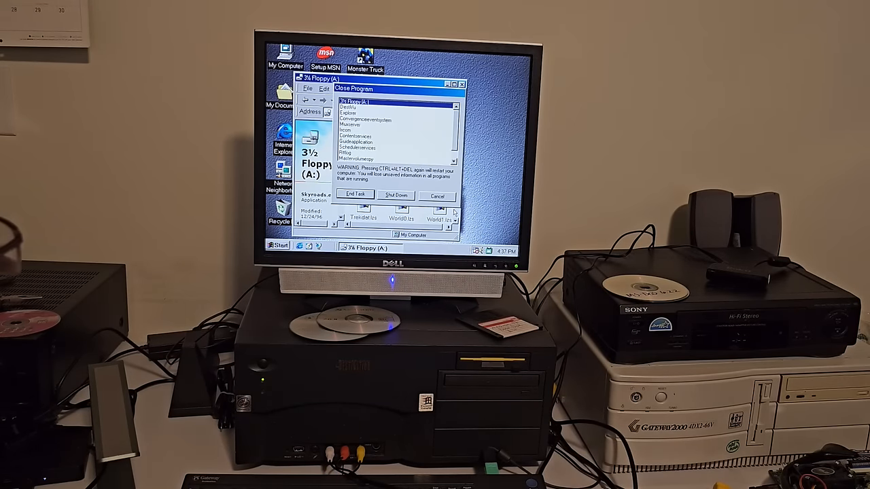
# Dismiss the Close Program list twice and close the Floppy (A:) window.
pyautogui.press('Escape')
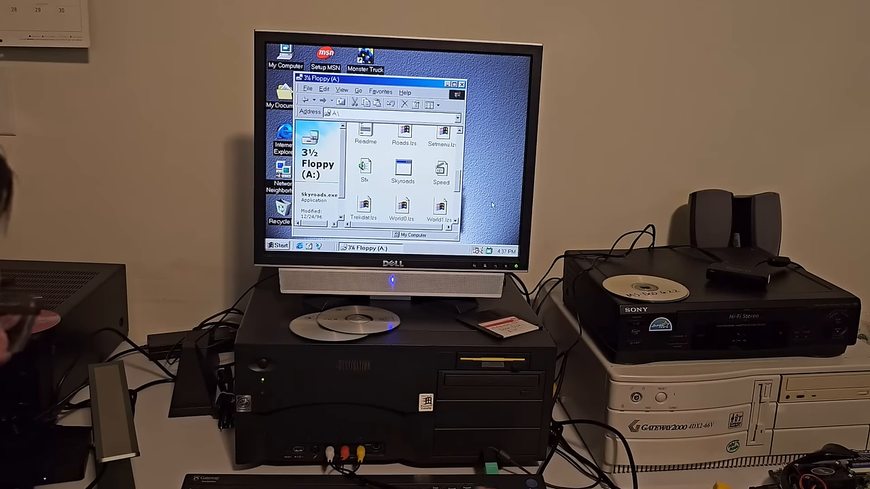
pyautogui.hotkey('ctrl', 'alt', 'Delete')
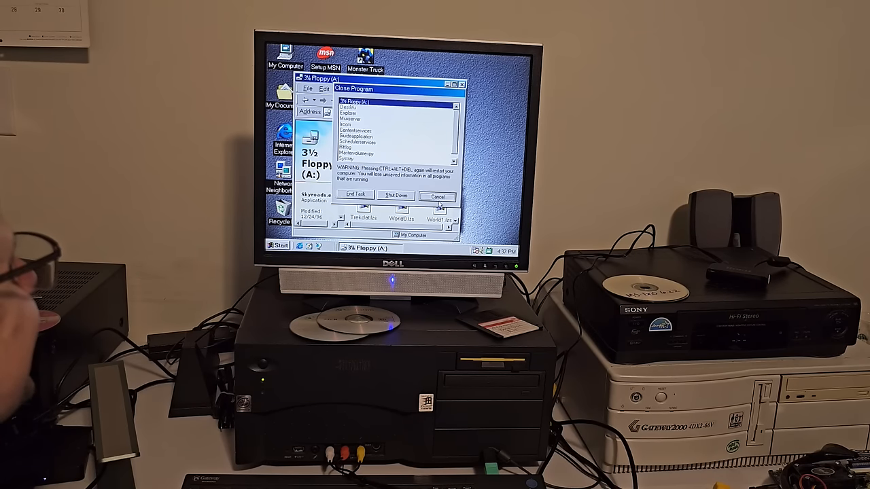
pyautogui.press('Escape')
pyautogui.click(462, 84)
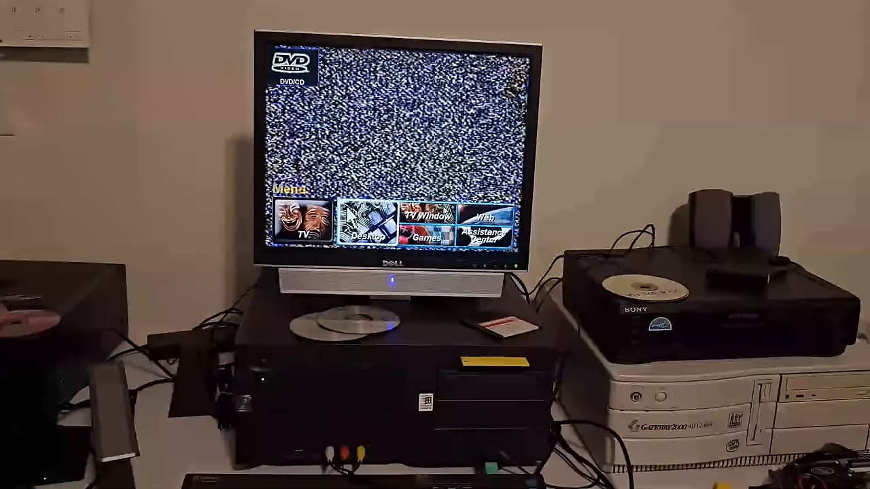
# Dismiss the Destination menu, browse My Computer into the floppy and launch Keen4e.
pyautogui.press('Return')
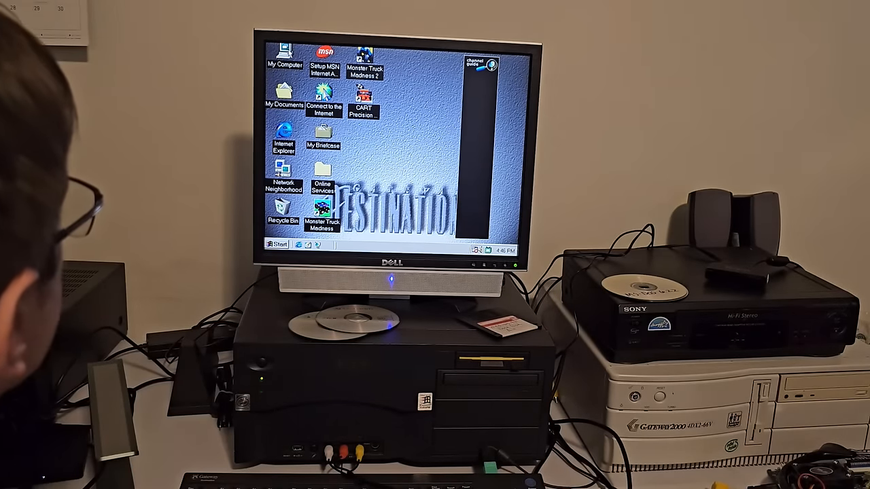
pyautogui.doubleClick(284, 53)
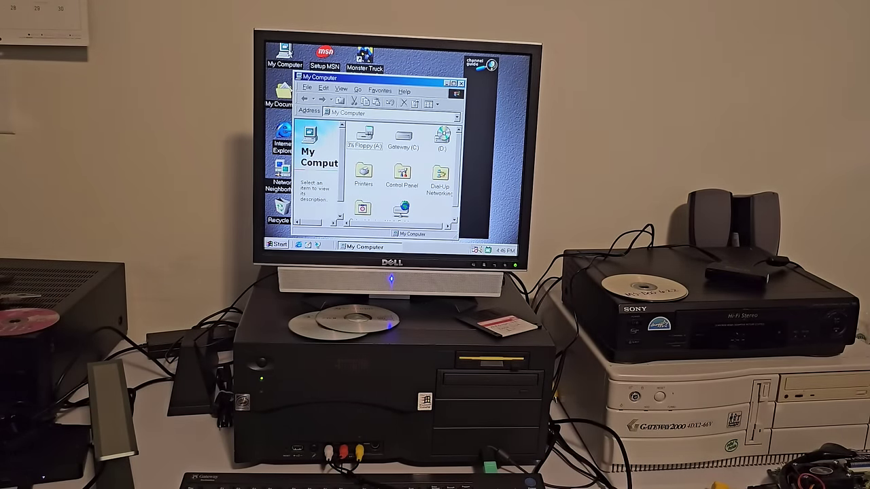
pyautogui.click(364, 145)
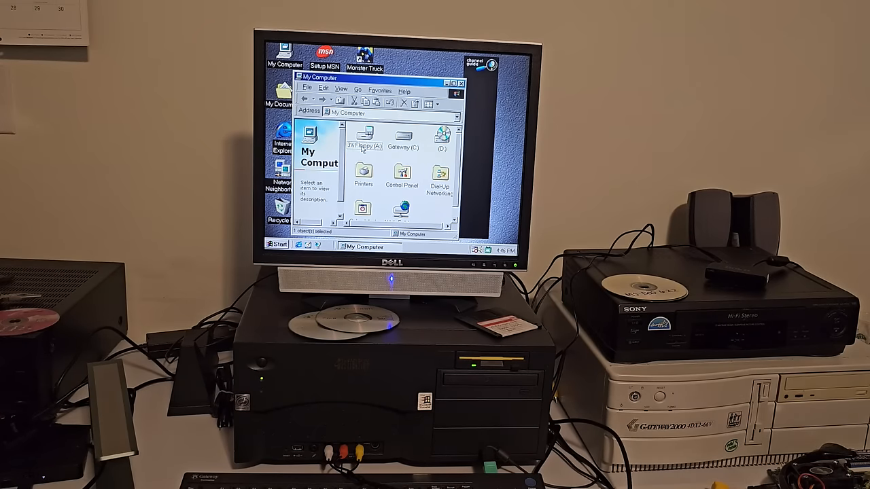
pyautogui.doubleClick(363, 147)
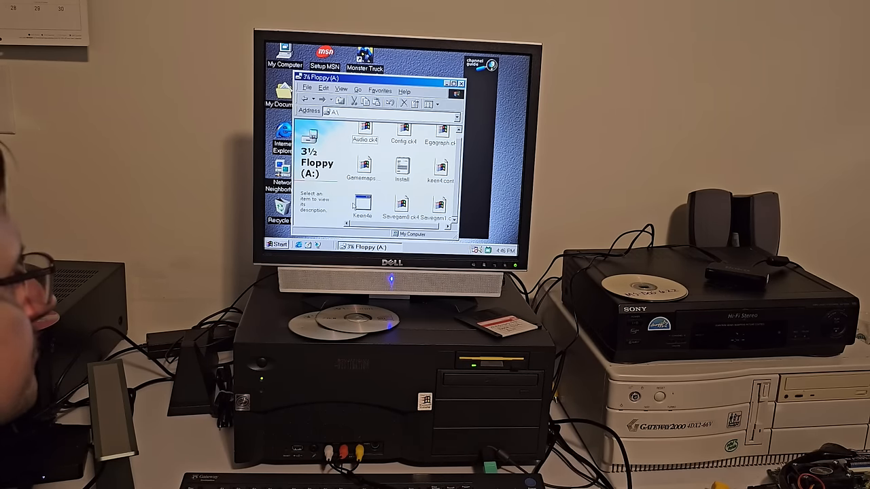
pyautogui.click(363, 207)
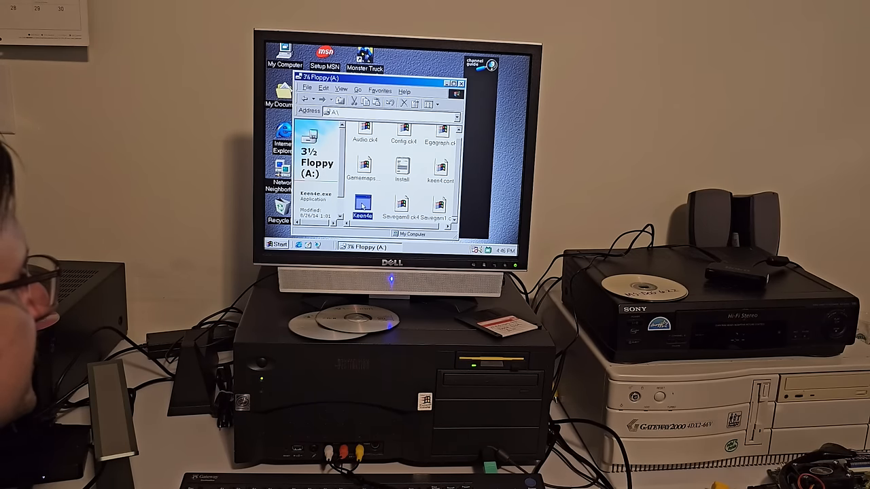
pyautogui.doubleClick(363, 204)
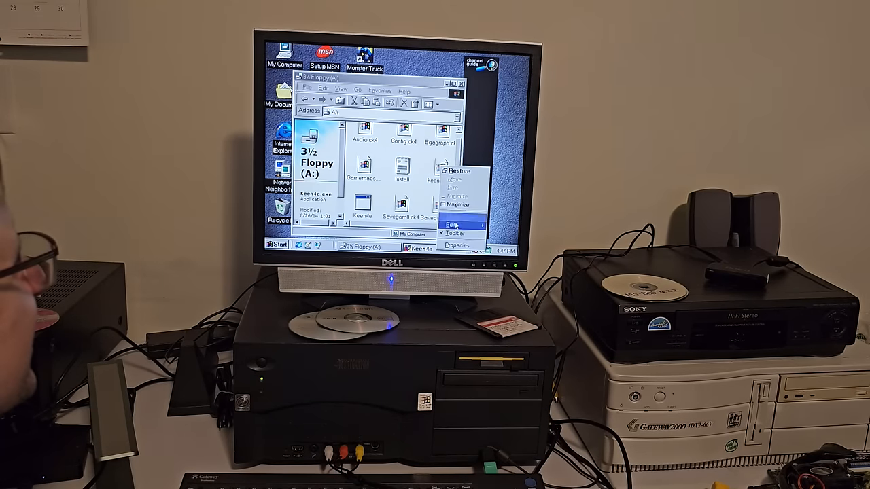
# End the Keen4e program and close the floppy disk window.
pyautogui.click(452, 217)
pyautogui.click(375, 201)
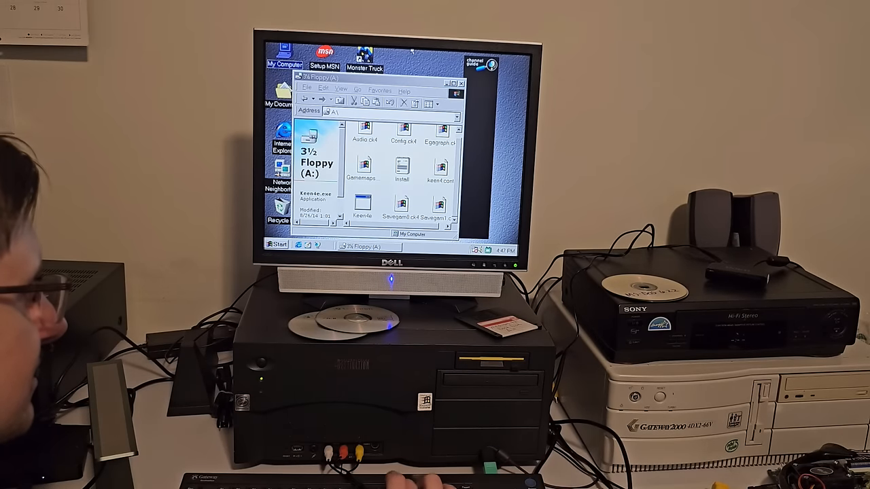
pyautogui.click(461, 84)
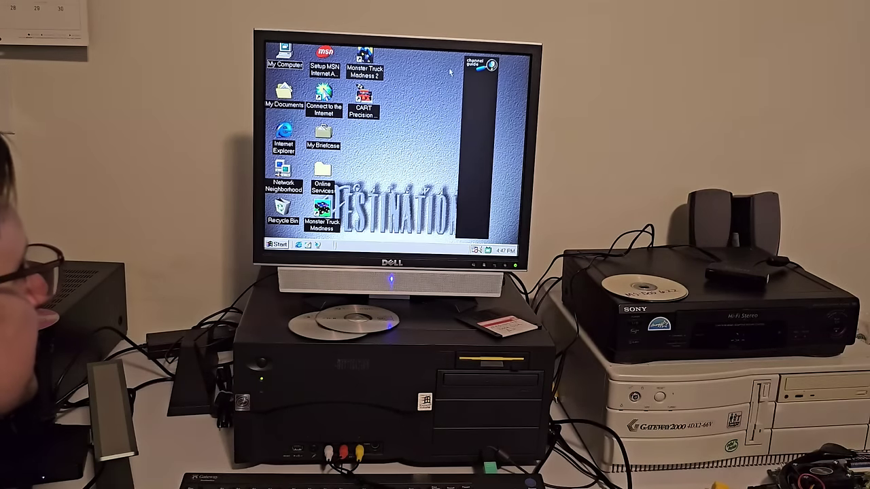
# Set the display adapter refresh rate to 60 Hz in Display Properties > Advanced > Adapter and confirm it.
pyautogui.rightClick(454, 69)
pyautogui.click(466, 155)
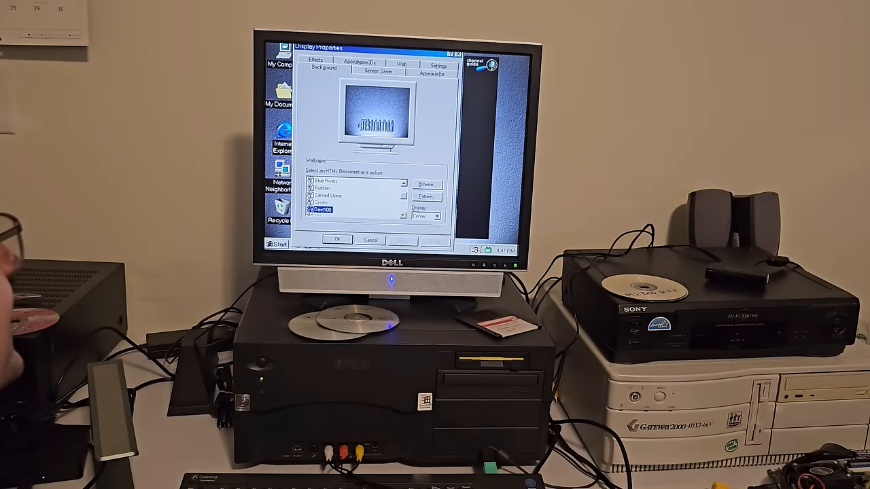
pyautogui.click(438, 65)
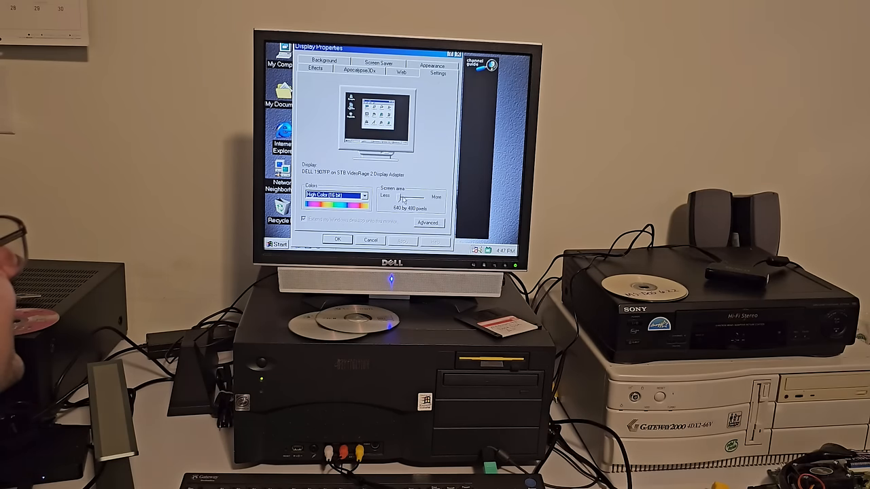
pyautogui.click(425, 223)
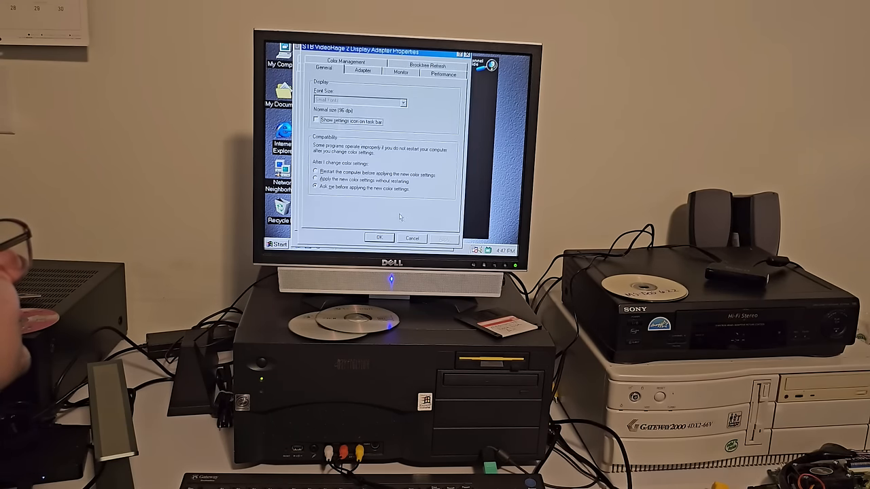
pyautogui.click(363, 70)
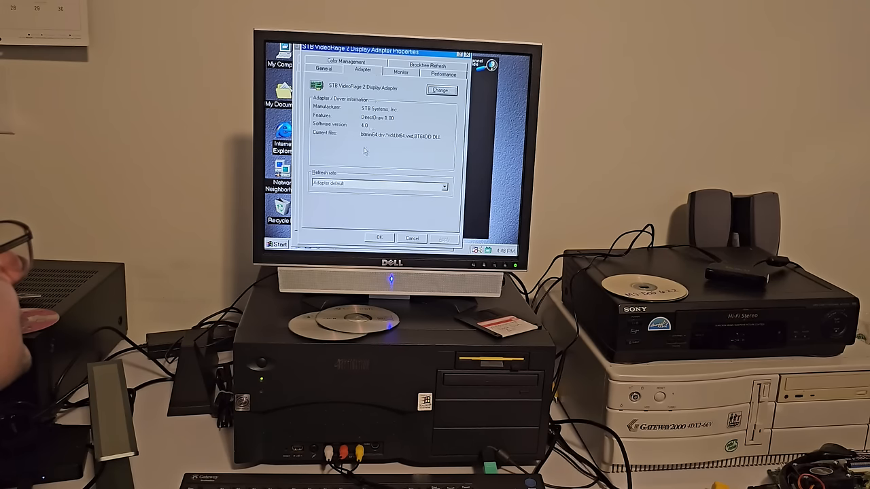
pyautogui.click(378, 185)
pyautogui.click(355, 202)
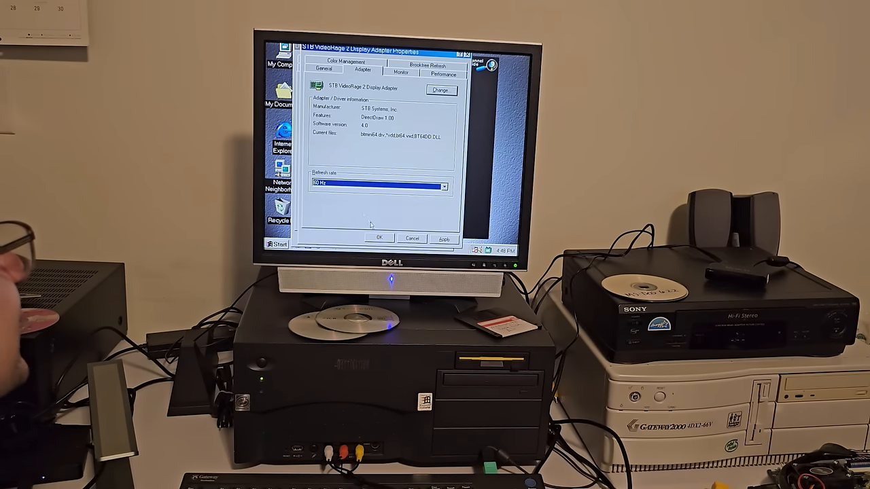
pyautogui.click(443, 240)
pyautogui.click(380, 184)
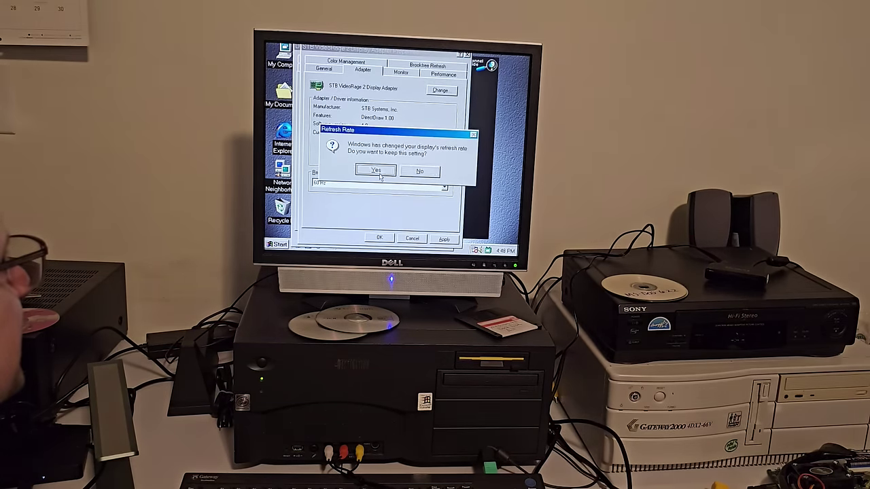
pyautogui.click(397, 166)
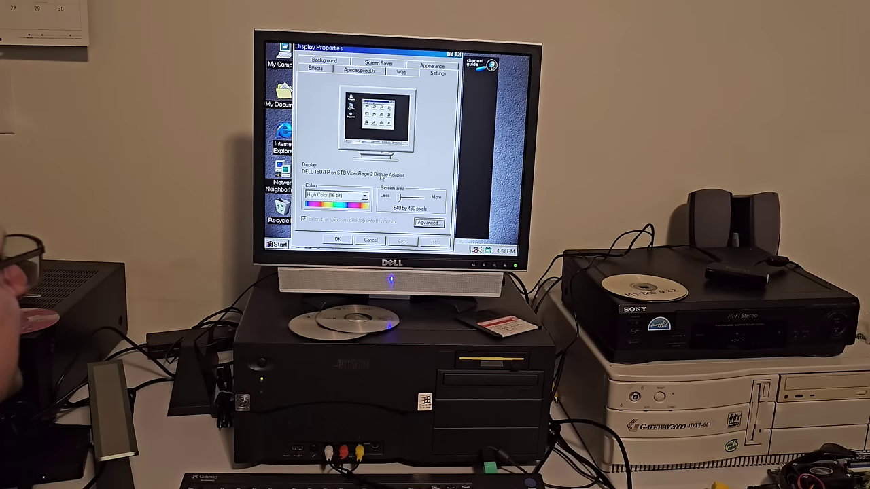
pyautogui.click(337, 239)
# Browse My Computer > Gateway (C:) > skyroads folder, then close the window.
pyautogui.doubleClick(284, 55)
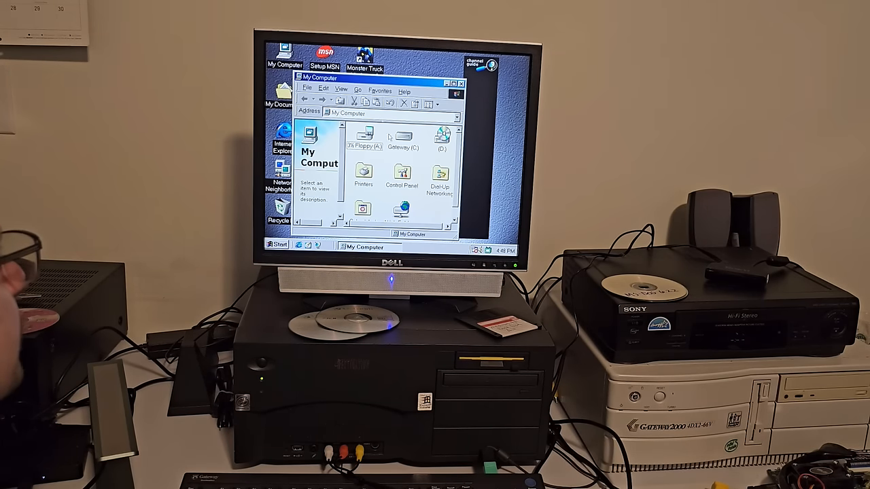
pyautogui.doubleClick(396, 143)
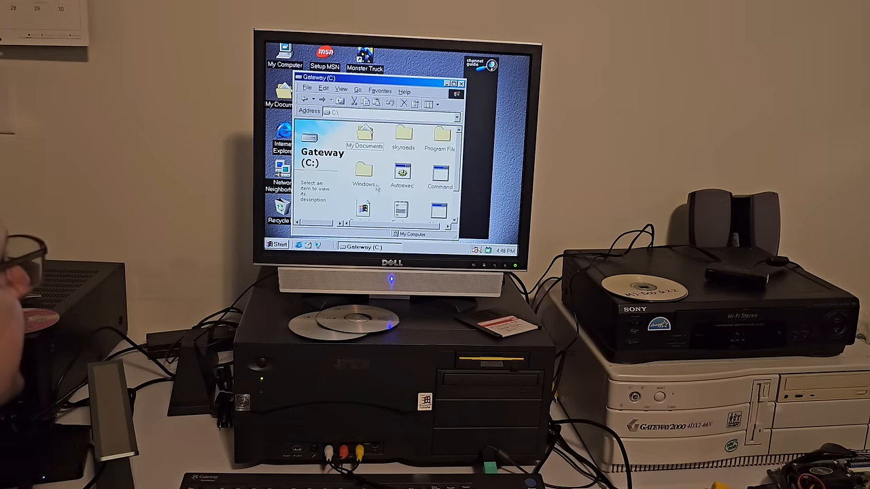
pyautogui.doubleClick(403, 138)
pyautogui.click(404, 138)
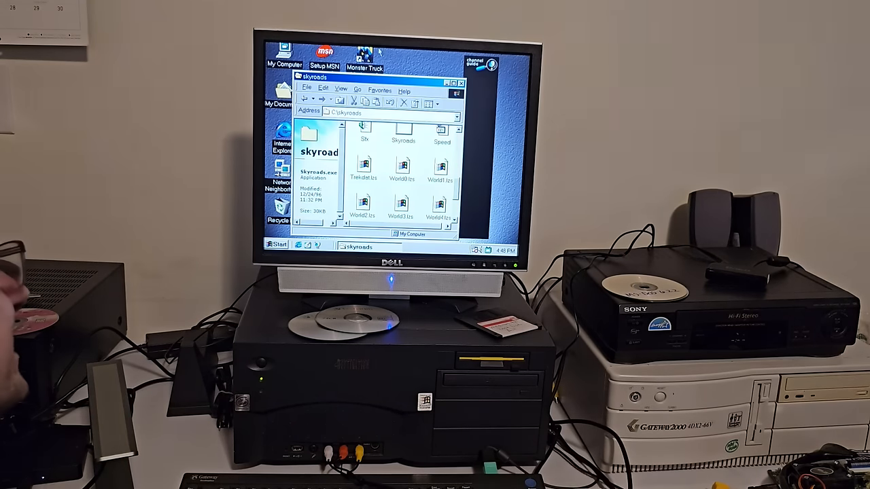
pyautogui.hotkey('alt', 'F4')
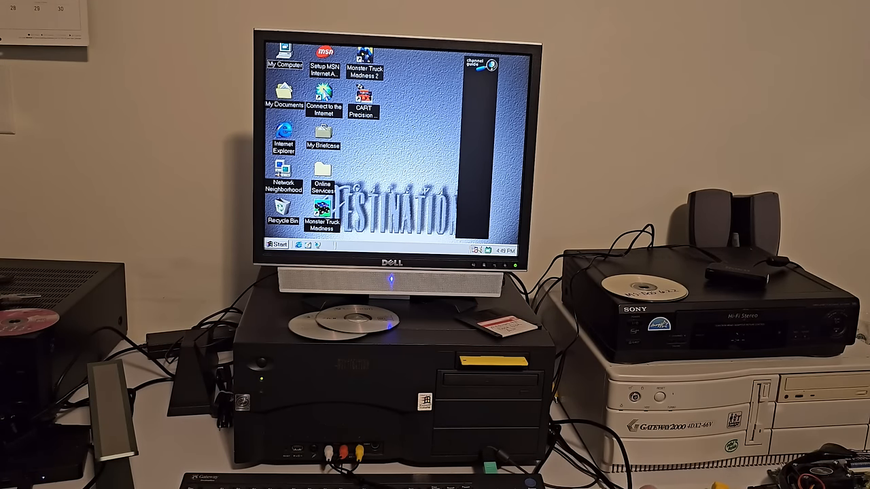
# Shut down Windows via Start > Shut Down with Shut down selected.
pyautogui.click(276, 244)
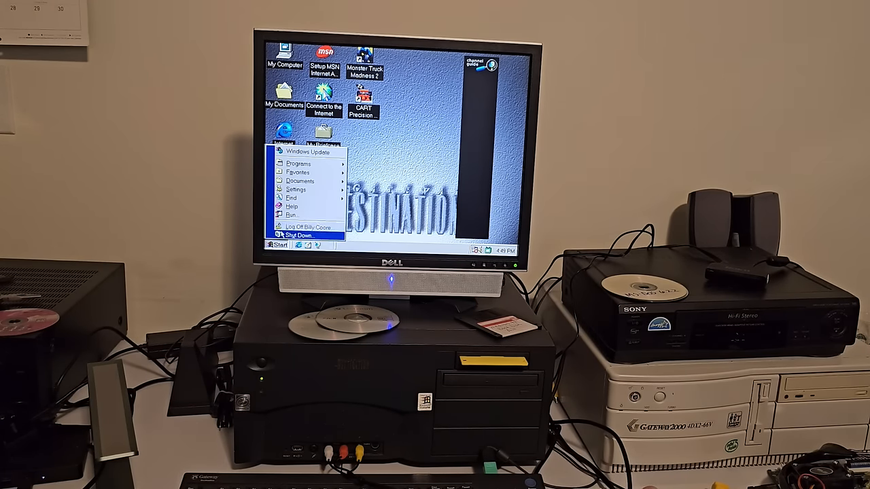
pyautogui.click(299, 235)
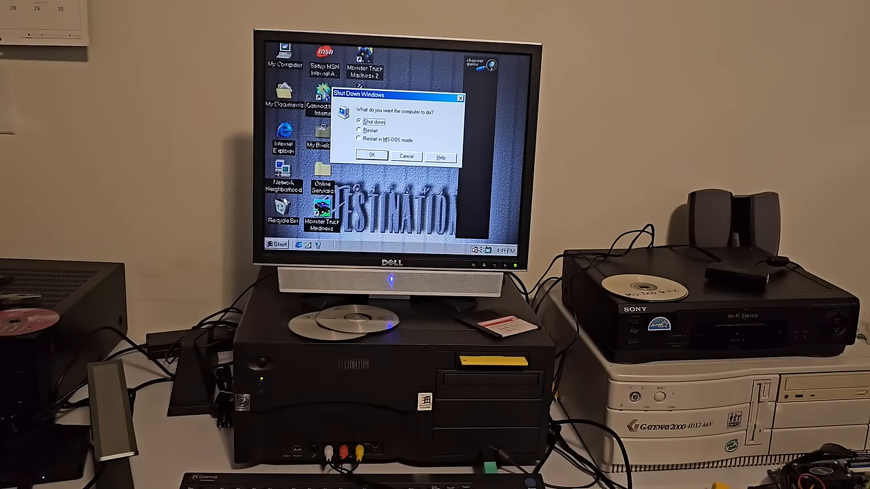
pyautogui.press('Return')
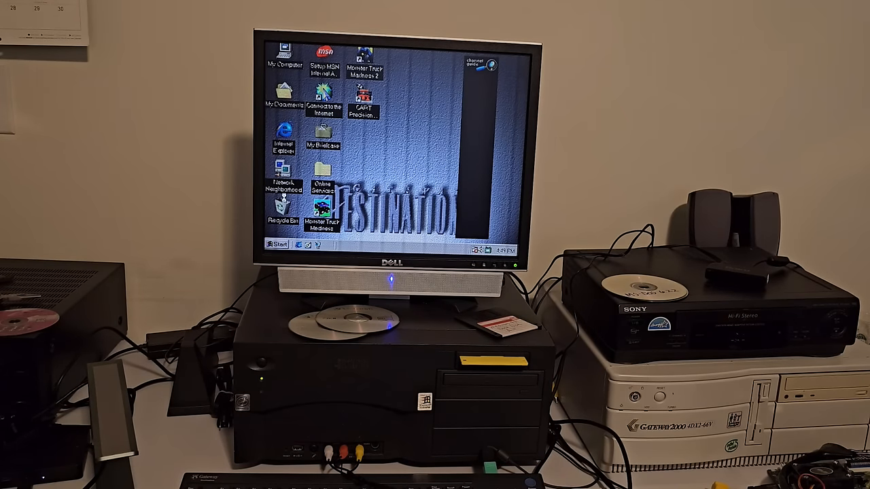